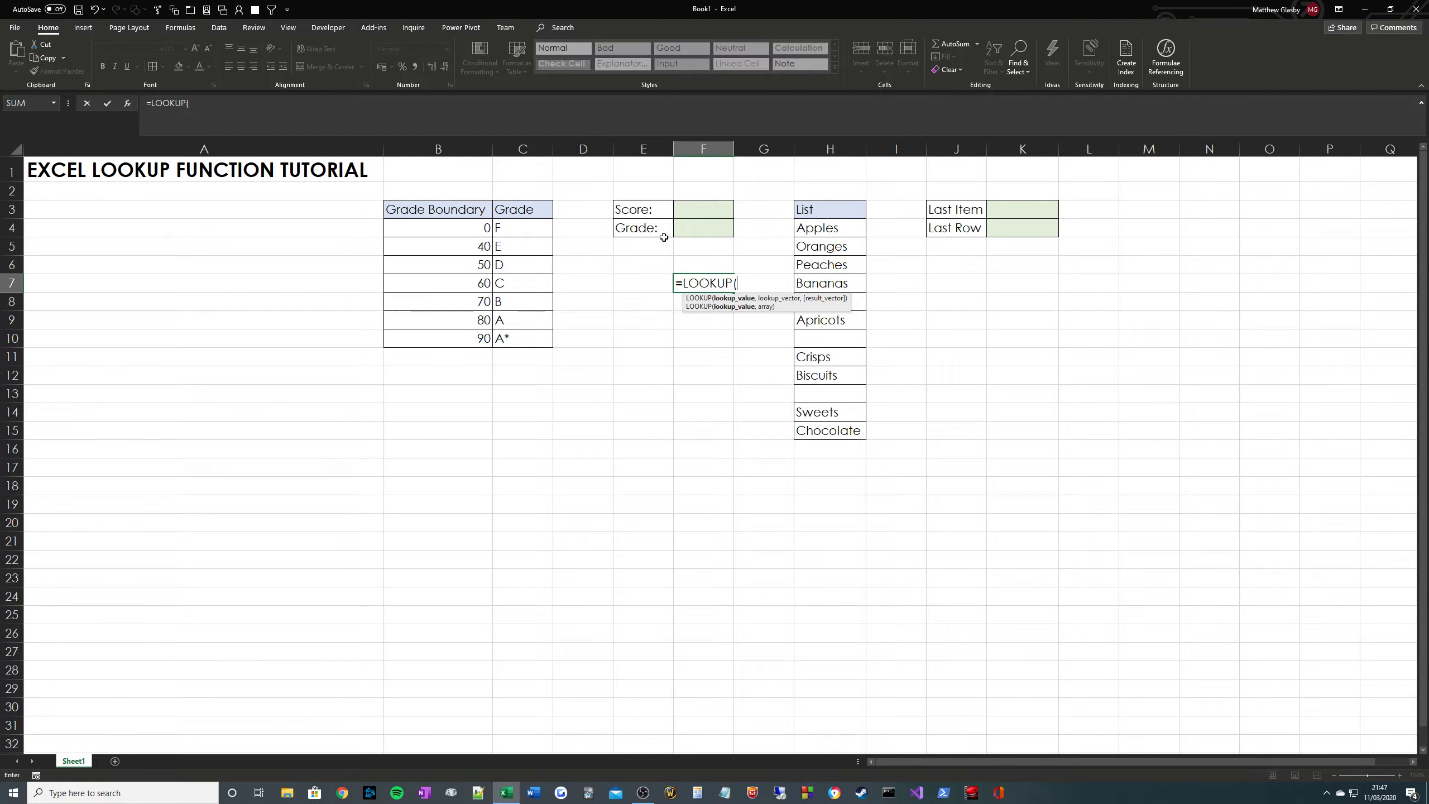
# Discard the unfinished formula in F7 and enter 47 as the score in F3.
pyautogui.press('Escape')
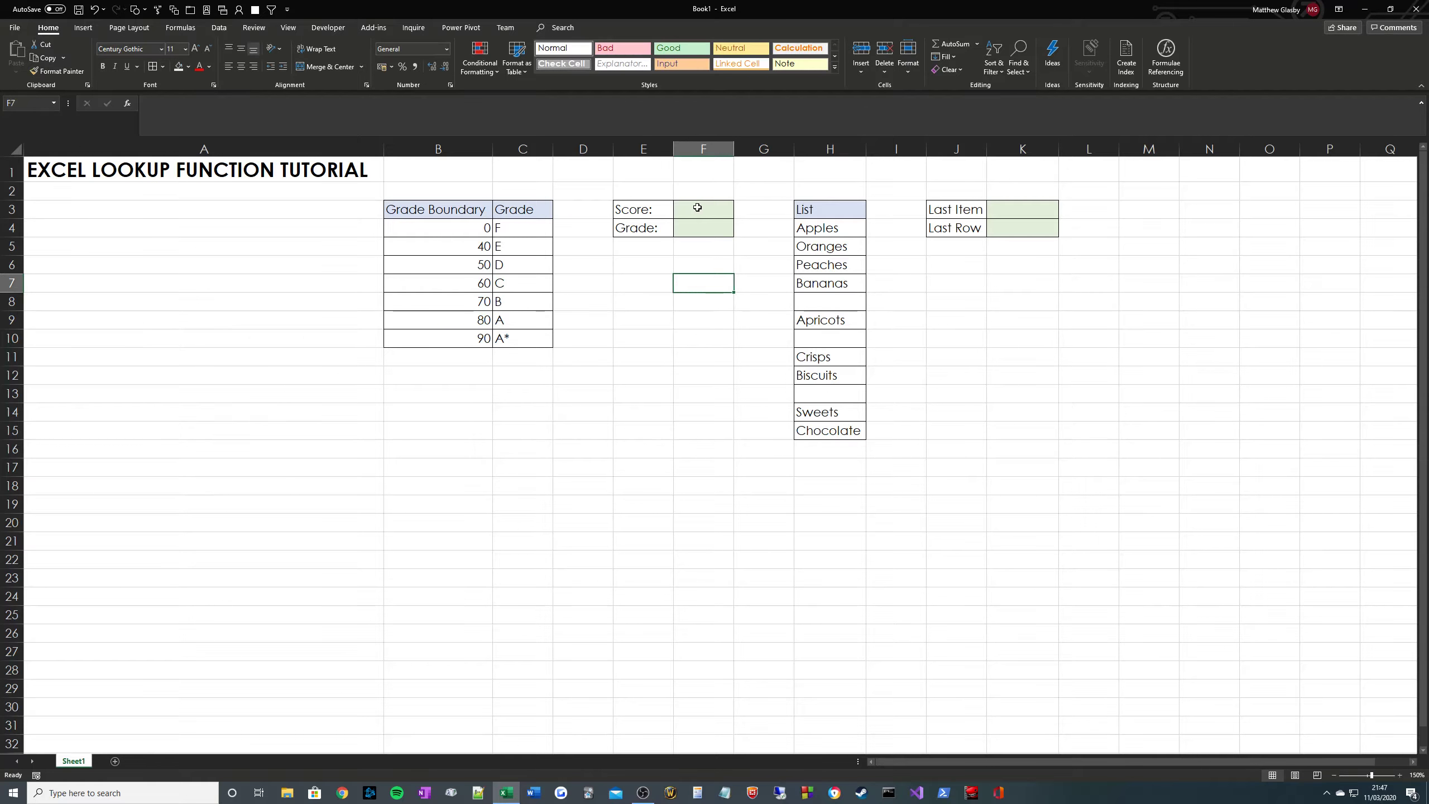
pyautogui.click(709, 203)
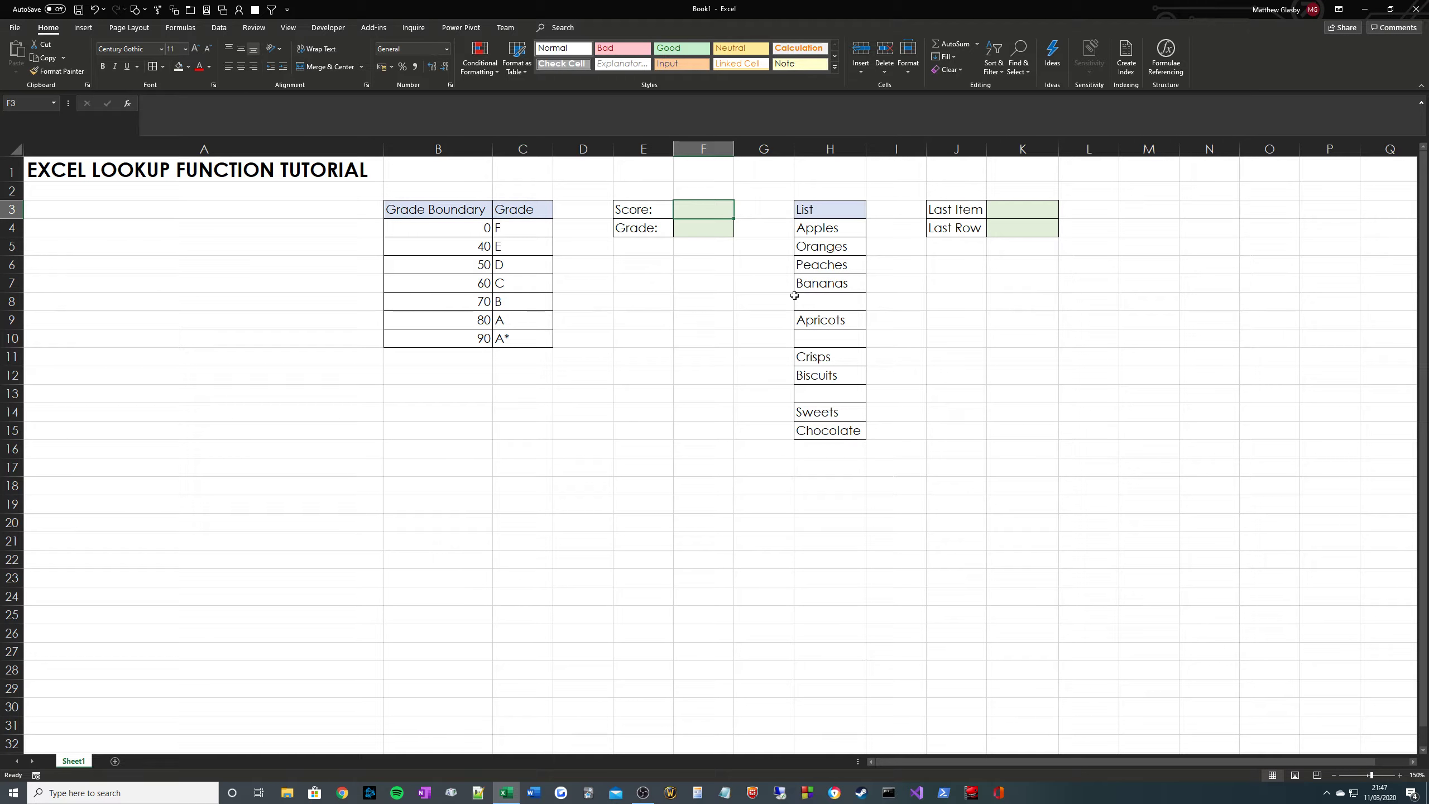
pyautogui.write('47')
pyautogui.press('Return')
# Enter =LOOKUP(F3,B4:B10,C4:C10) in F4 to return the grade for the score.
pyautogui.write('=LOO')
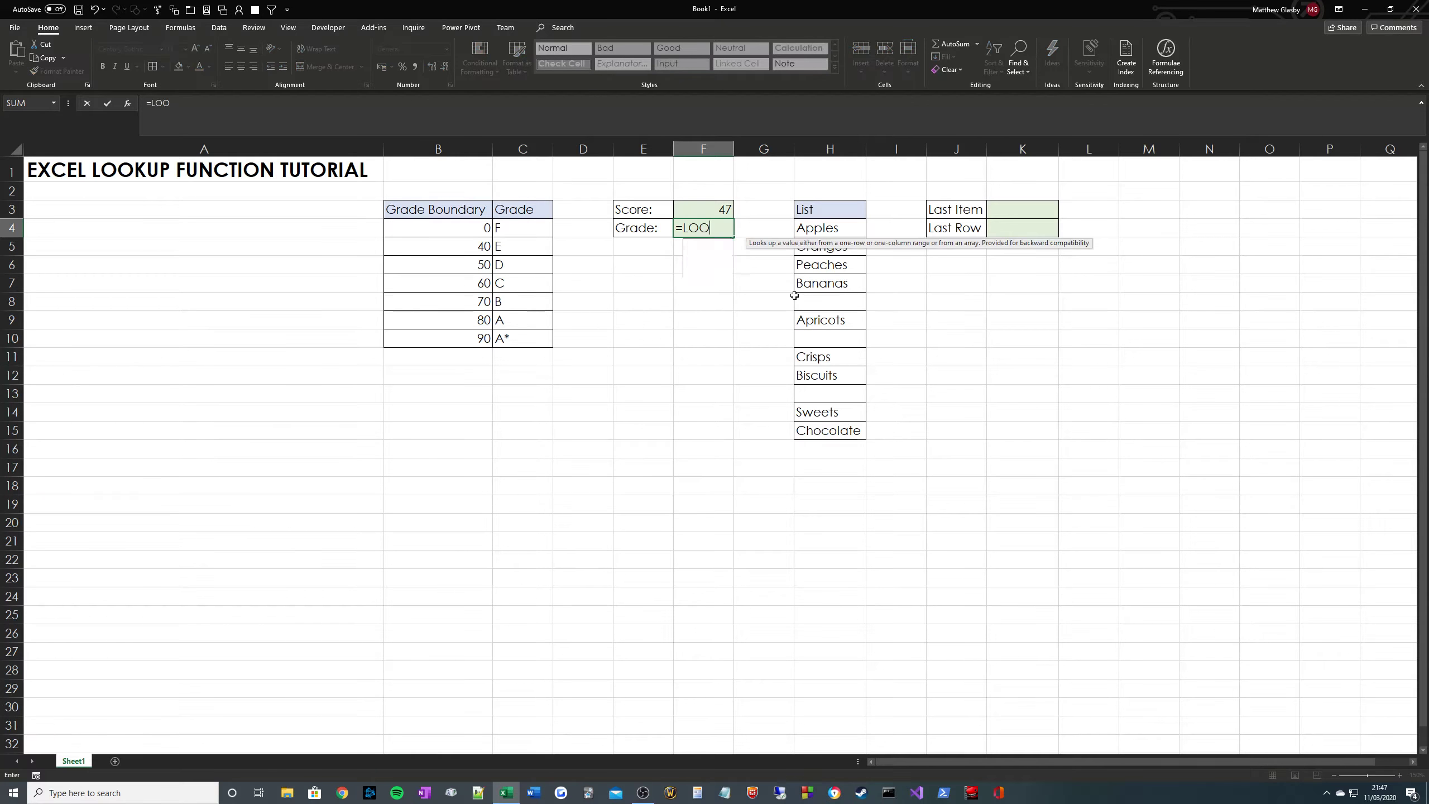
pyautogui.write('KUP(')
pyautogui.click(695, 210)
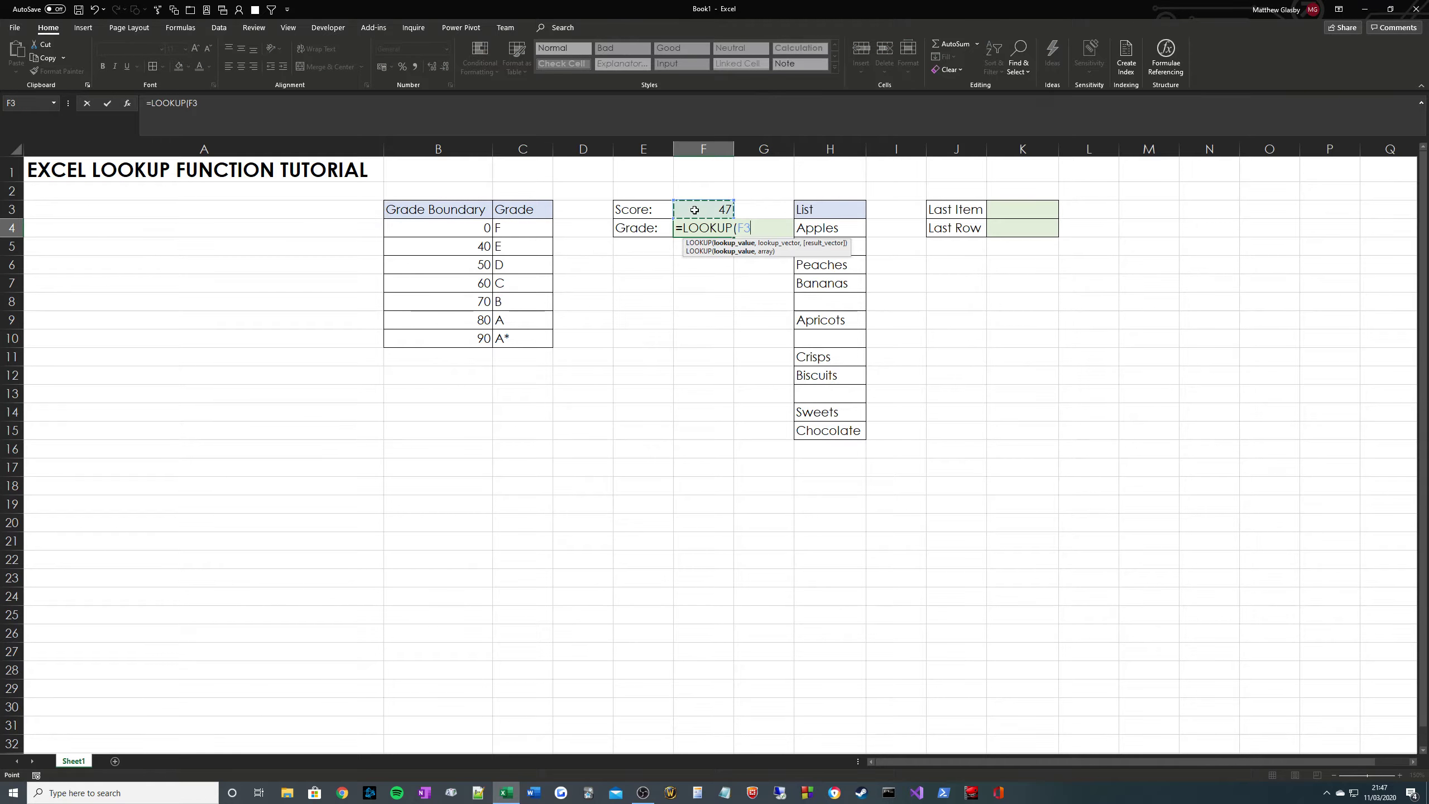
pyautogui.write(',')
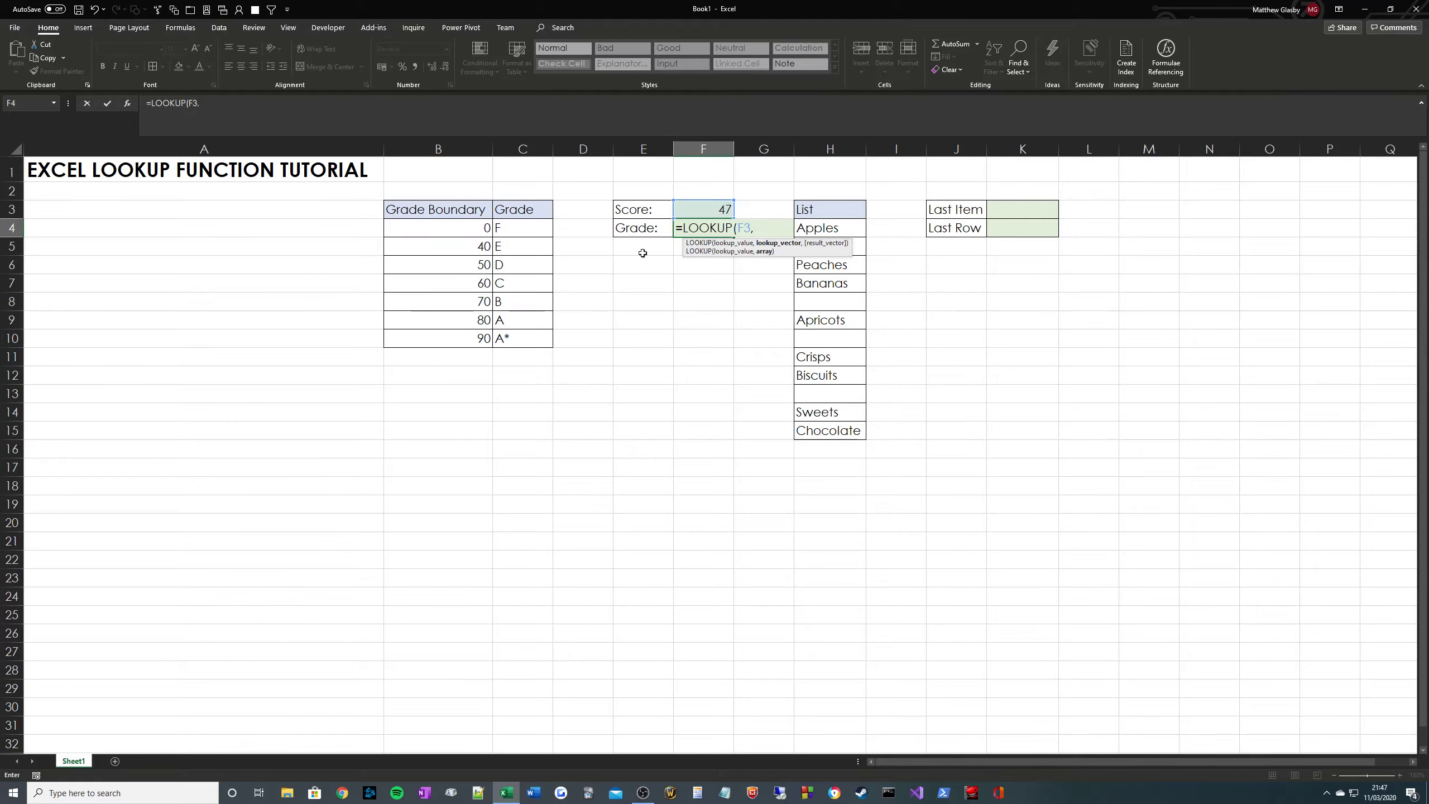
pyautogui.moveTo(435, 228); pyautogui.dragTo(430, 336)
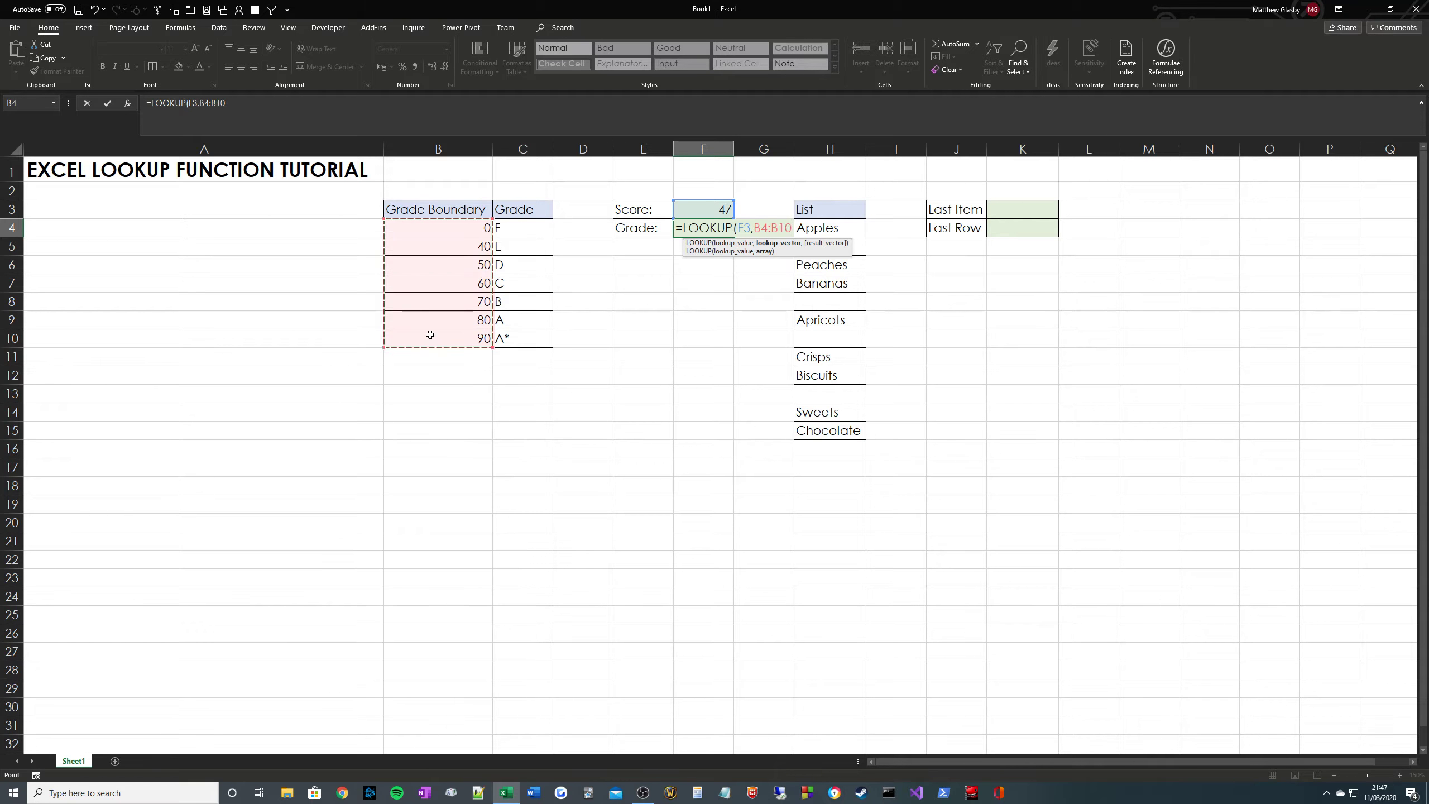
pyautogui.write(',')
pyautogui.moveTo(514, 229); pyautogui.dragTo(523, 340)
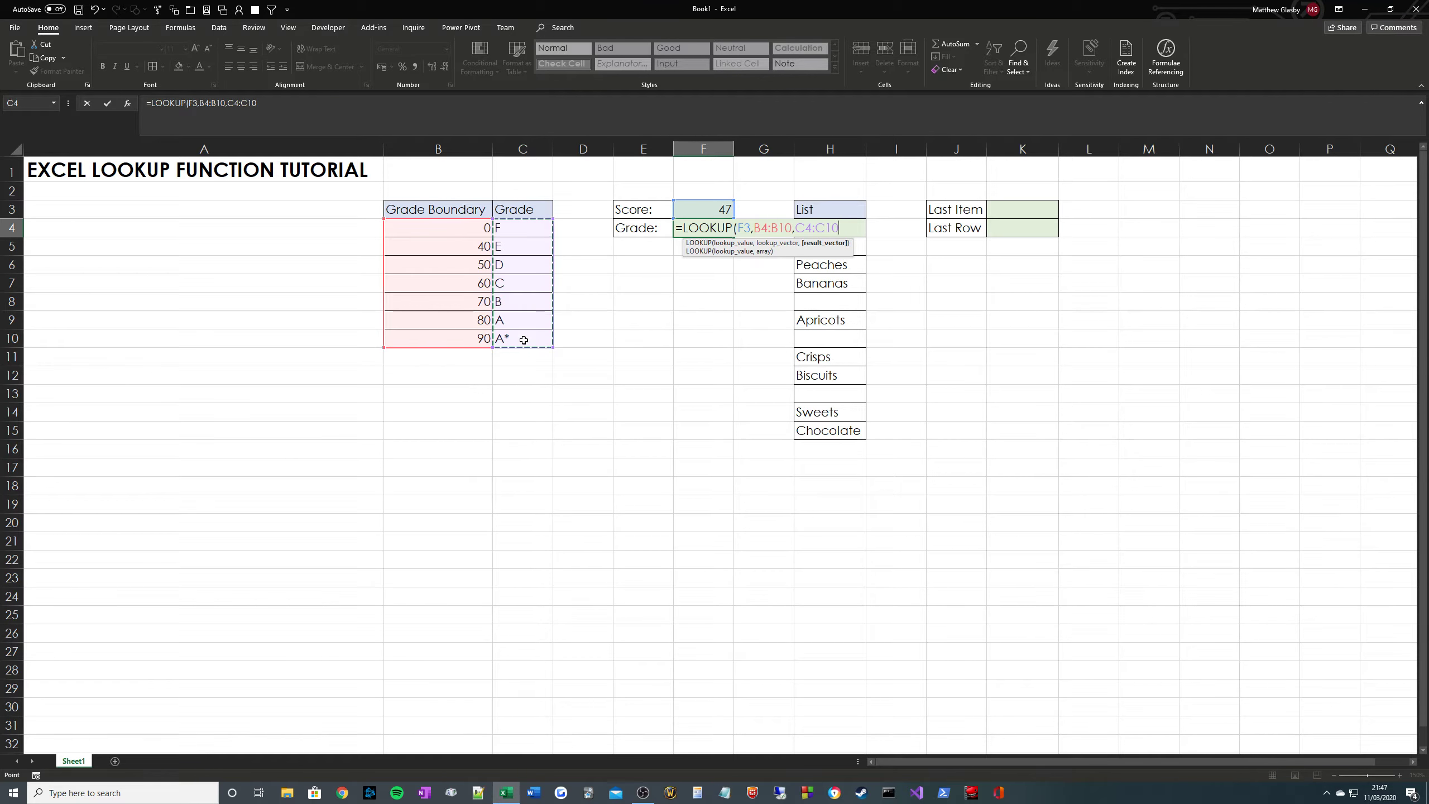
pyautogui.write(')')
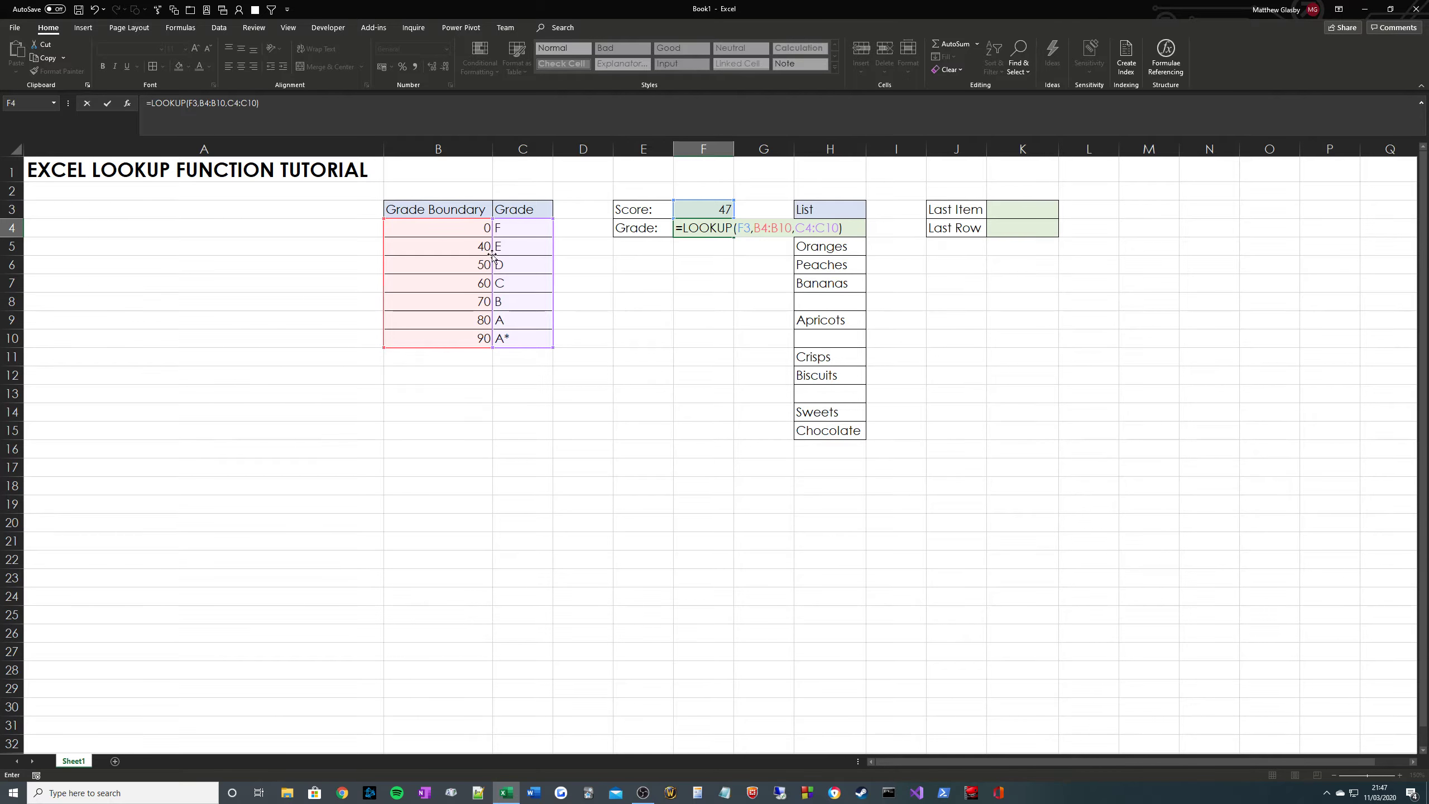
pyautogui.hotkey('ctrl', 'Return')
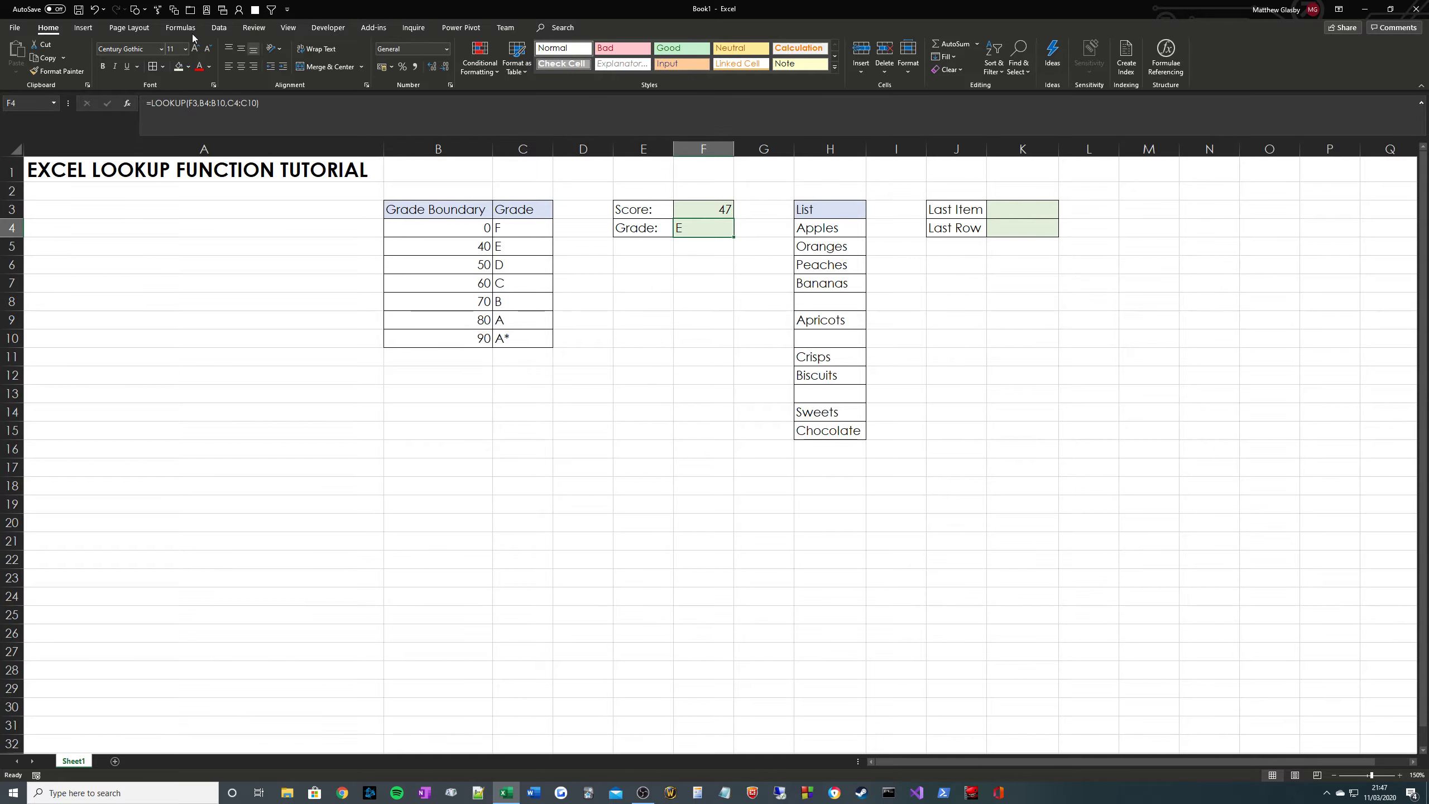
# Change the result range of the LOOKUP formula in F4 to C4:C11.
pyautogui.click(218, 103)
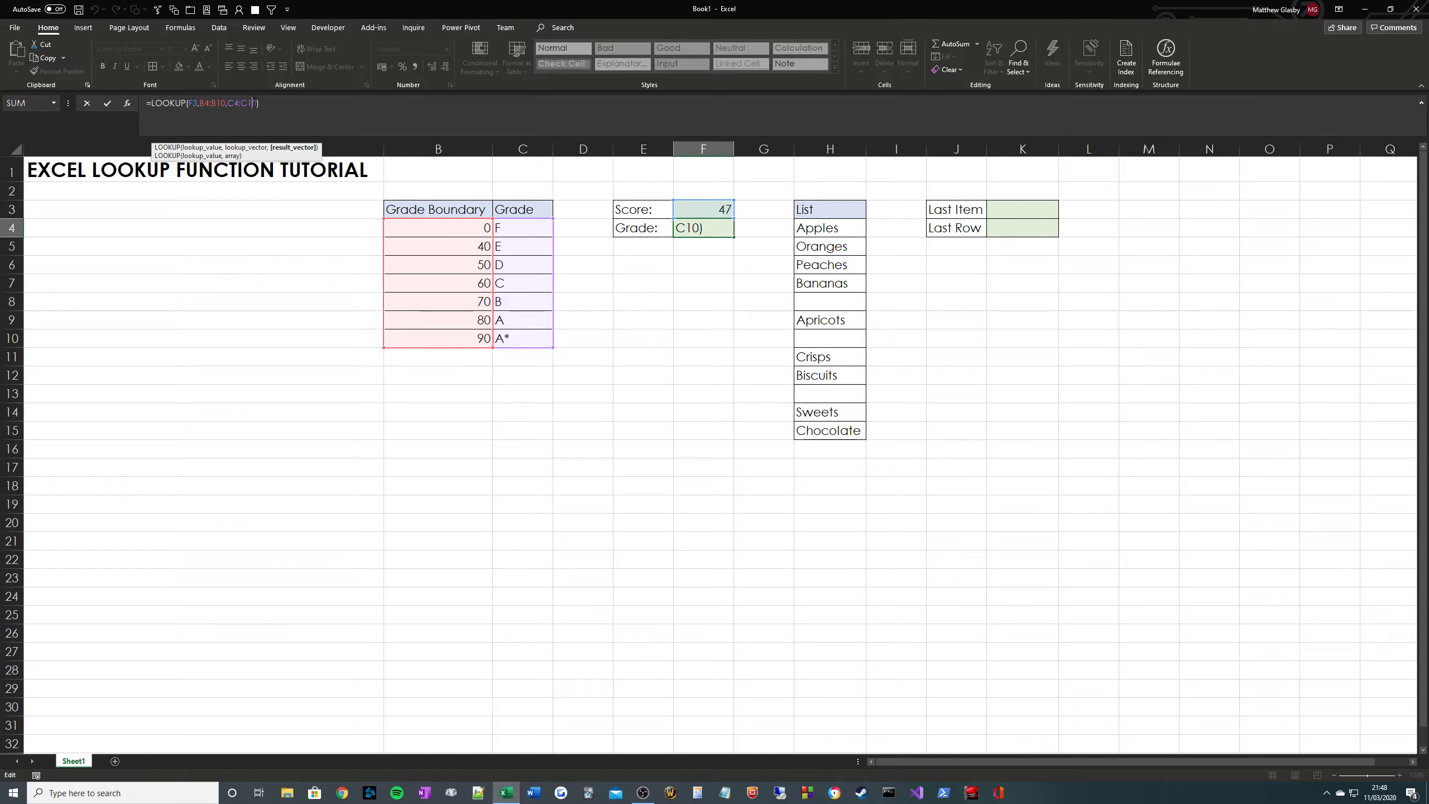
pyautogui.press('Return')
pyautogui.press('Up')
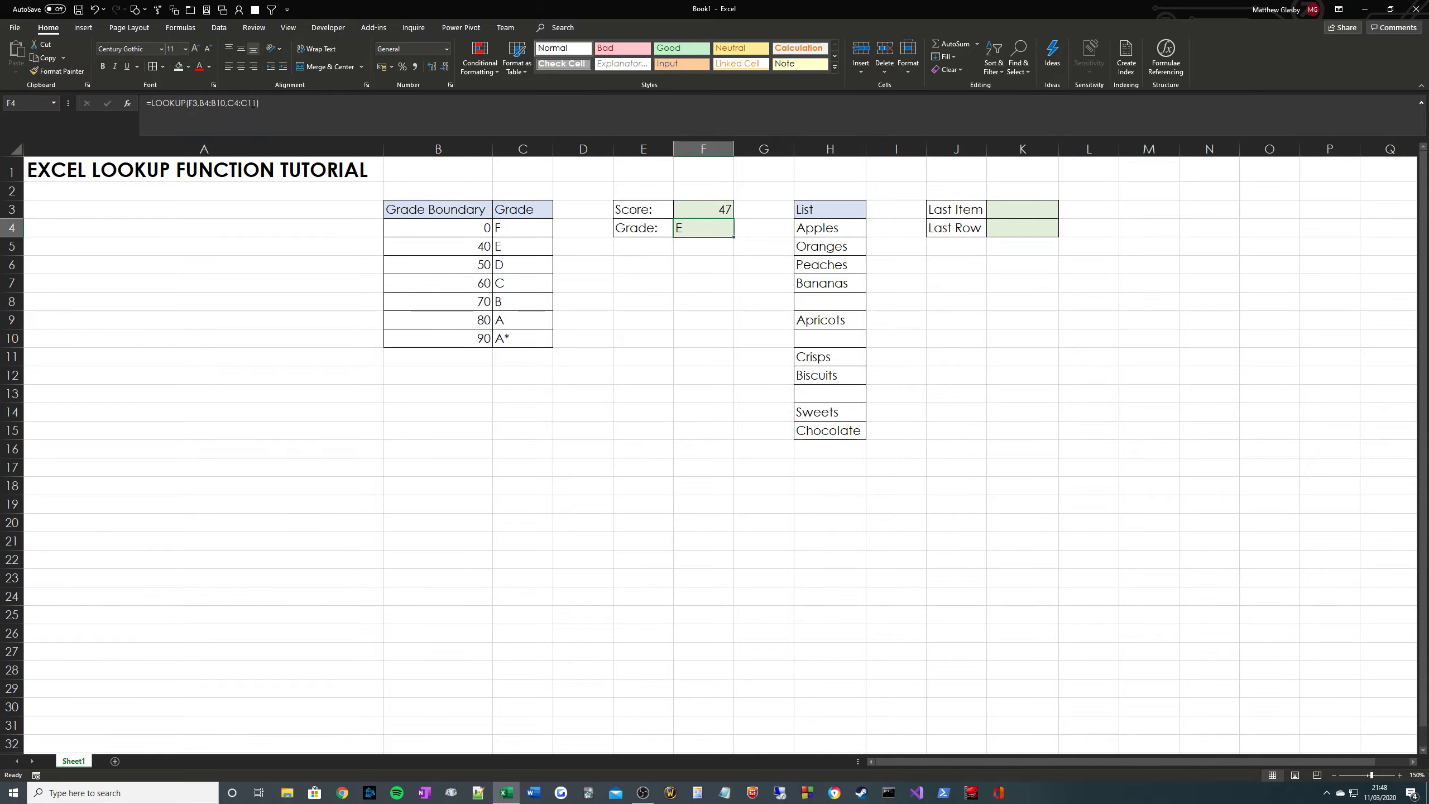
# Edit the F4 formula so its lookup range is B4:B11 and its result range is C4:C10.
pyautogui.click(259, 112)
pyautogui.press('Left')
pyautogui.press('Left')
pyautogui.press('Left')
pyautogui.press('Left')
pyautogui.press('Left')
pyautogui.press('Left')
pyautogui.press('Left')
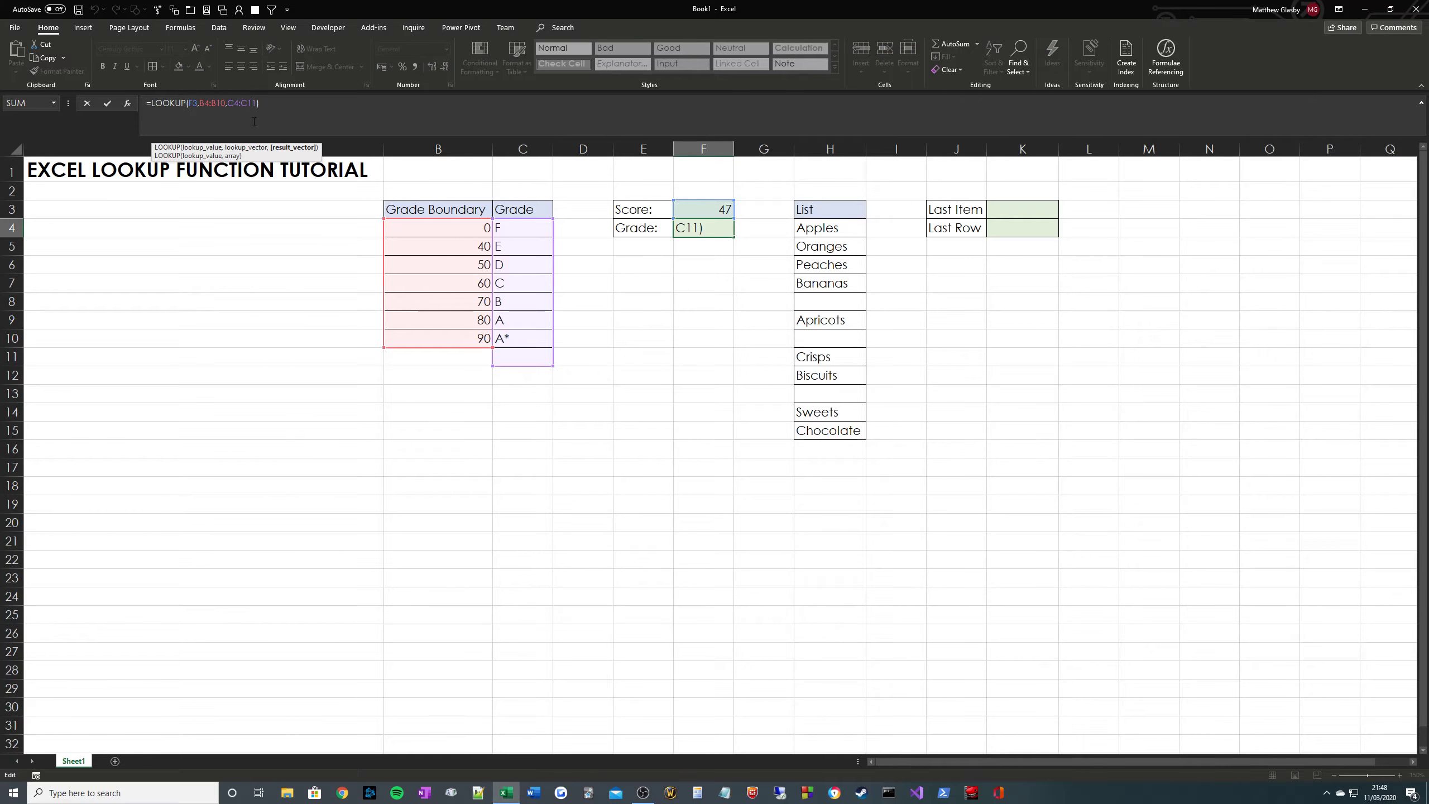
pyautogui.press('BackSpace')
pyautogui.write('1')
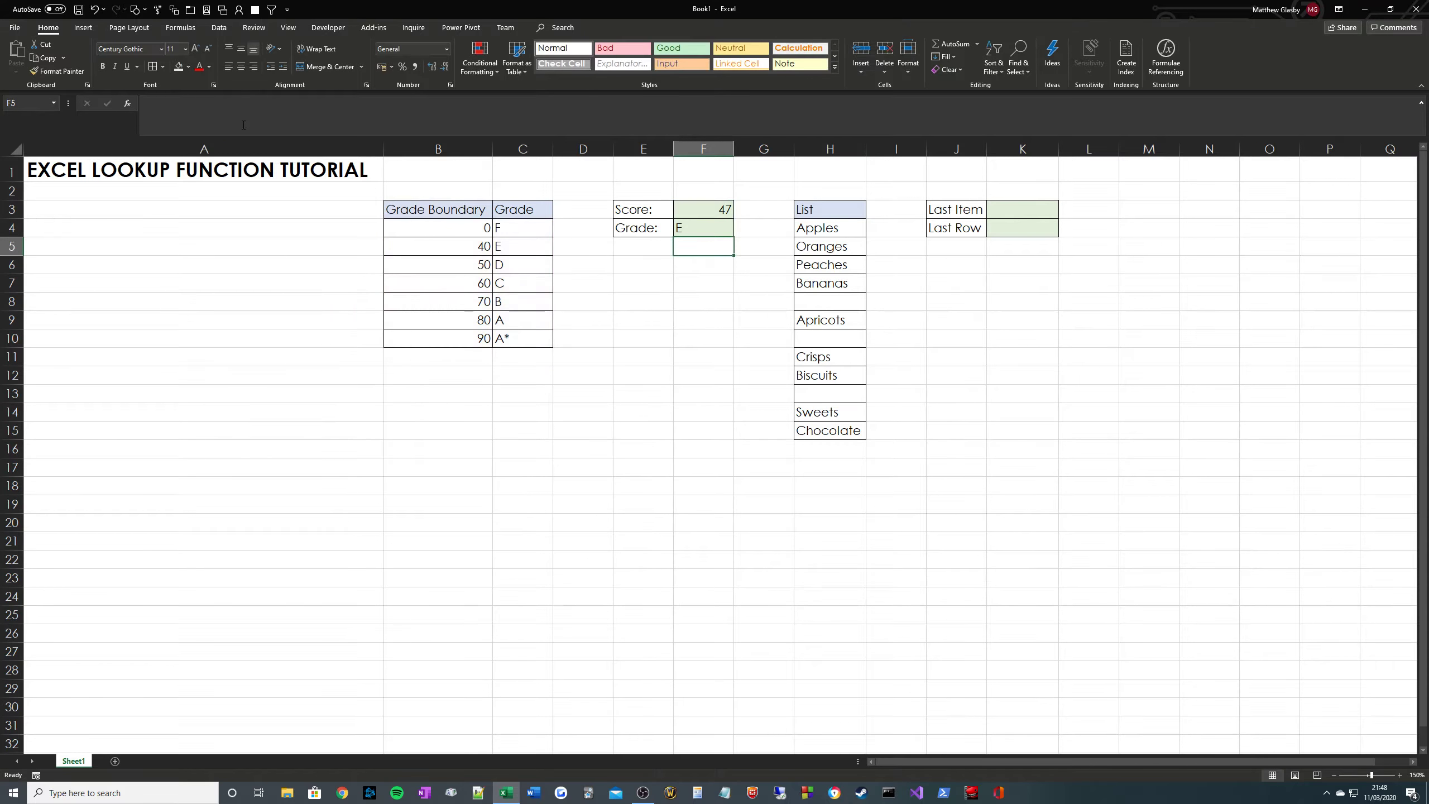
pyautogui.press('End')
pyautogui.press('Left')
pyautogui.press('BackSpace')
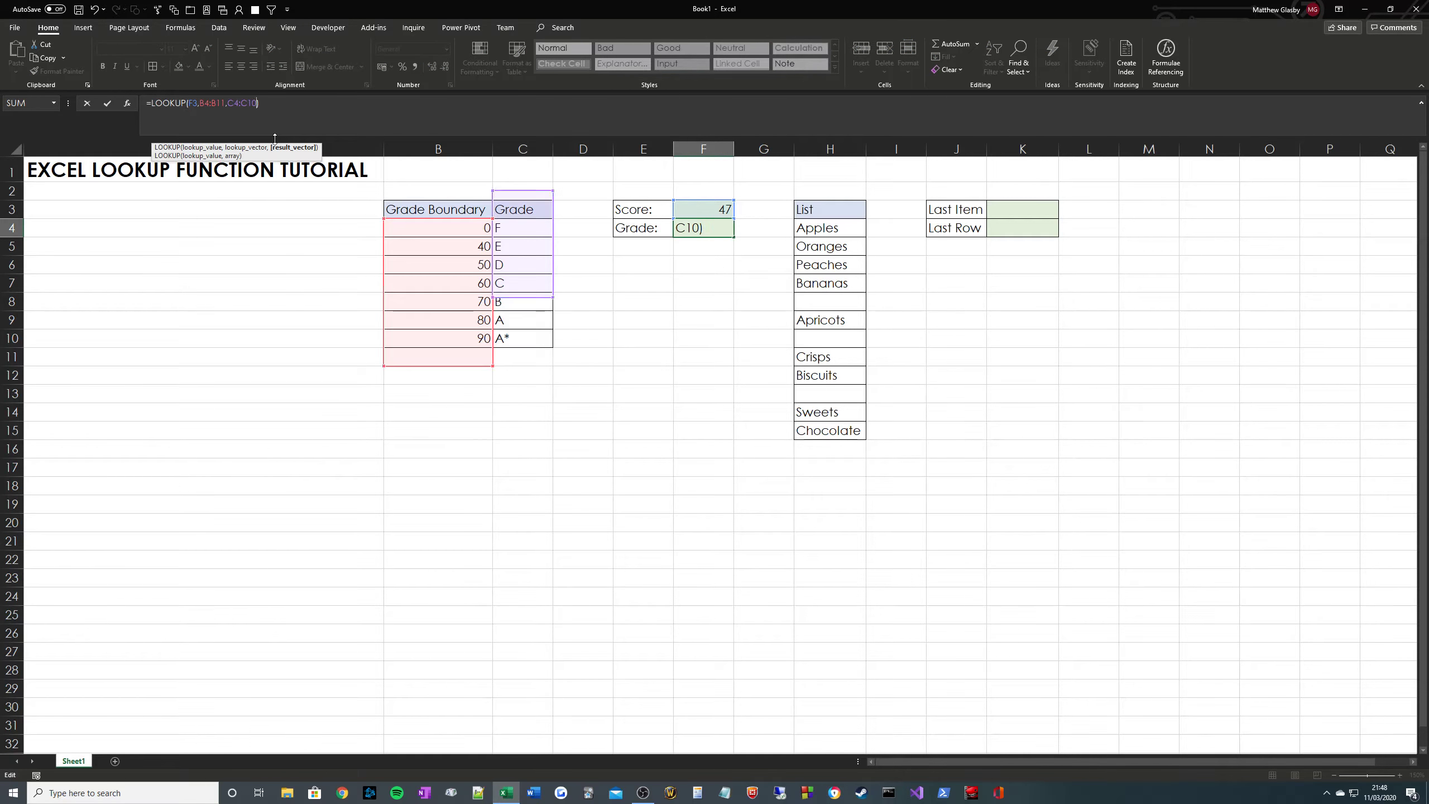
# Set the lookup range of the F4 formula back to B4:B10, matching the length of the result range.
pyautogui.press('Left')
pyautogui.press('Left')
pyautogui.press('Left')
pyautogui.press('Left')
pyautogui.press('Left')
pyautogui.press('Left')
pyautogui.press('Left')
pyautogui.press('BackSpace')
pyautogui.write('0')
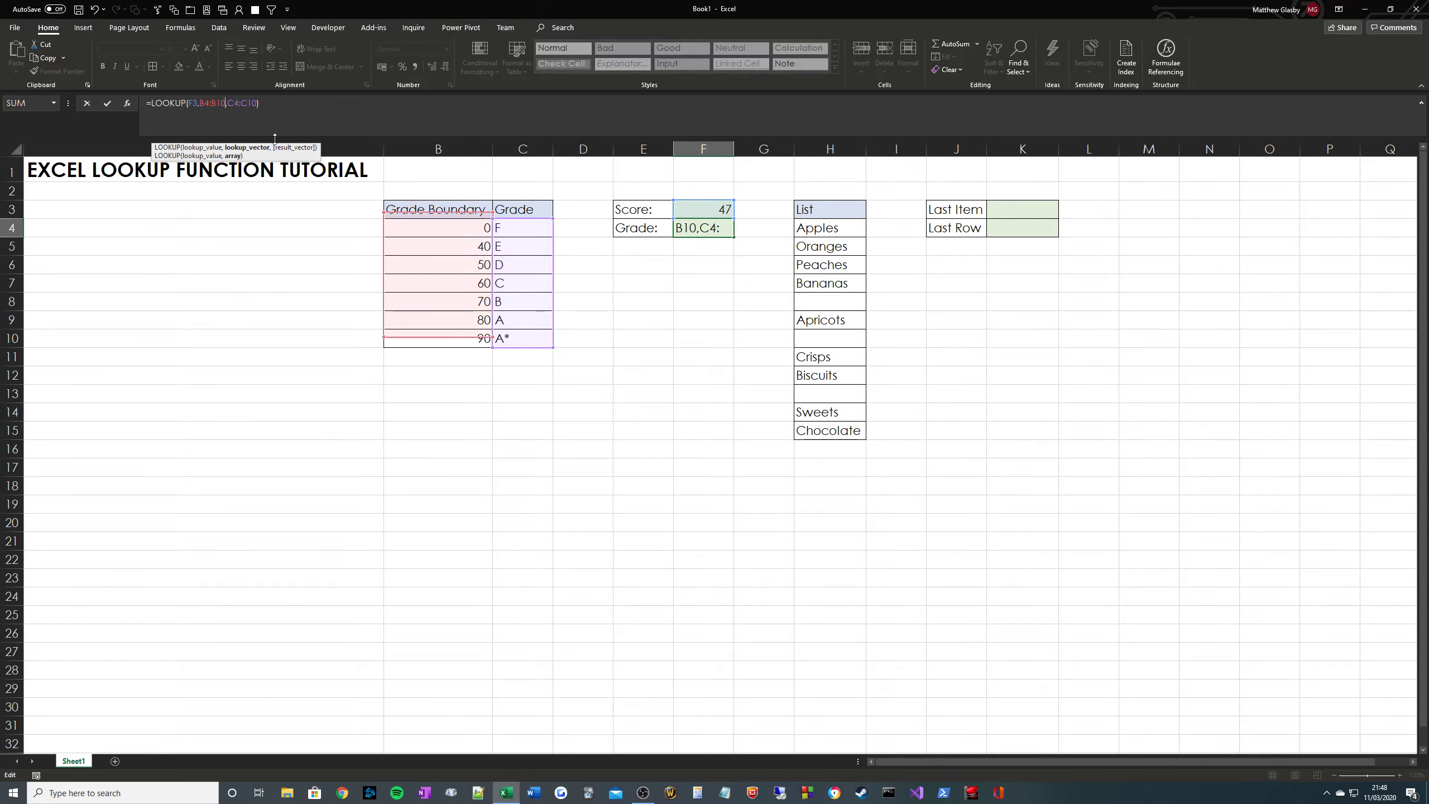
pyautogui.press('Return')
pyautogui.press('Up')
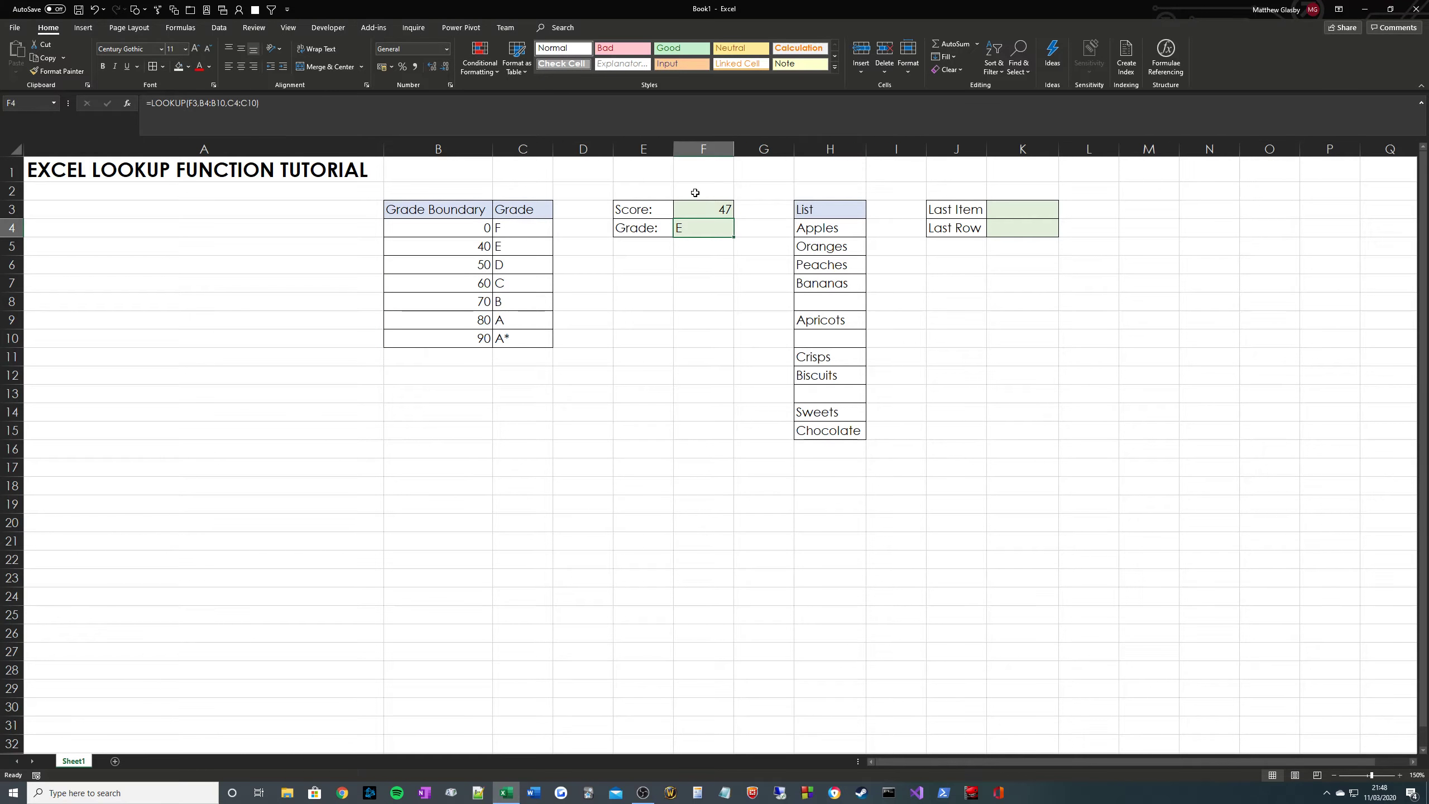
# Test the grade lookup by entering scores of 55 and 65 in F3.
pyautogui.press('Up')
pyautogui.write('55')
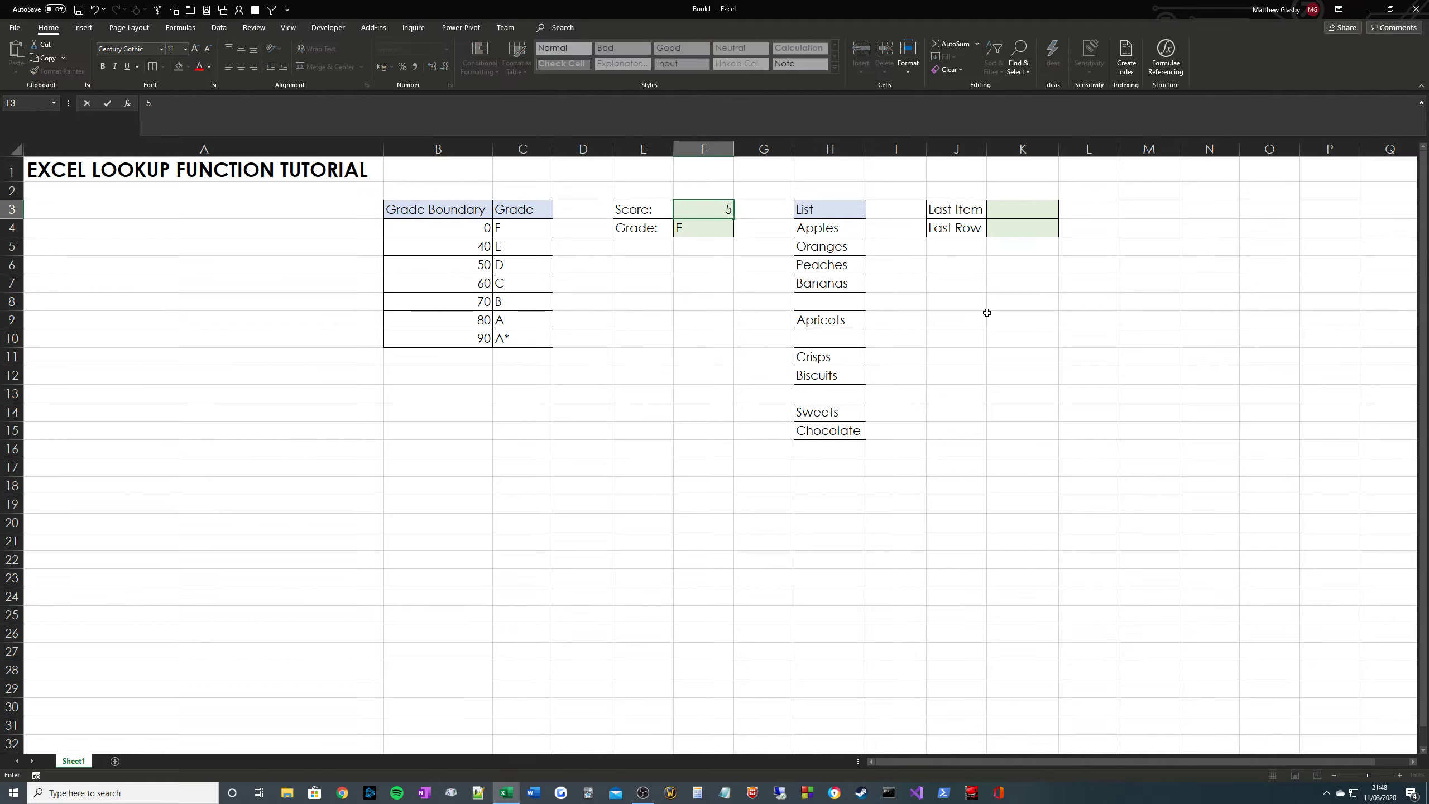
pyautogui.press('Return')
pyautogui.press('Up')
pyautogui.write('40')
pyautogui.press('Return')
pyautogui.press('Up')
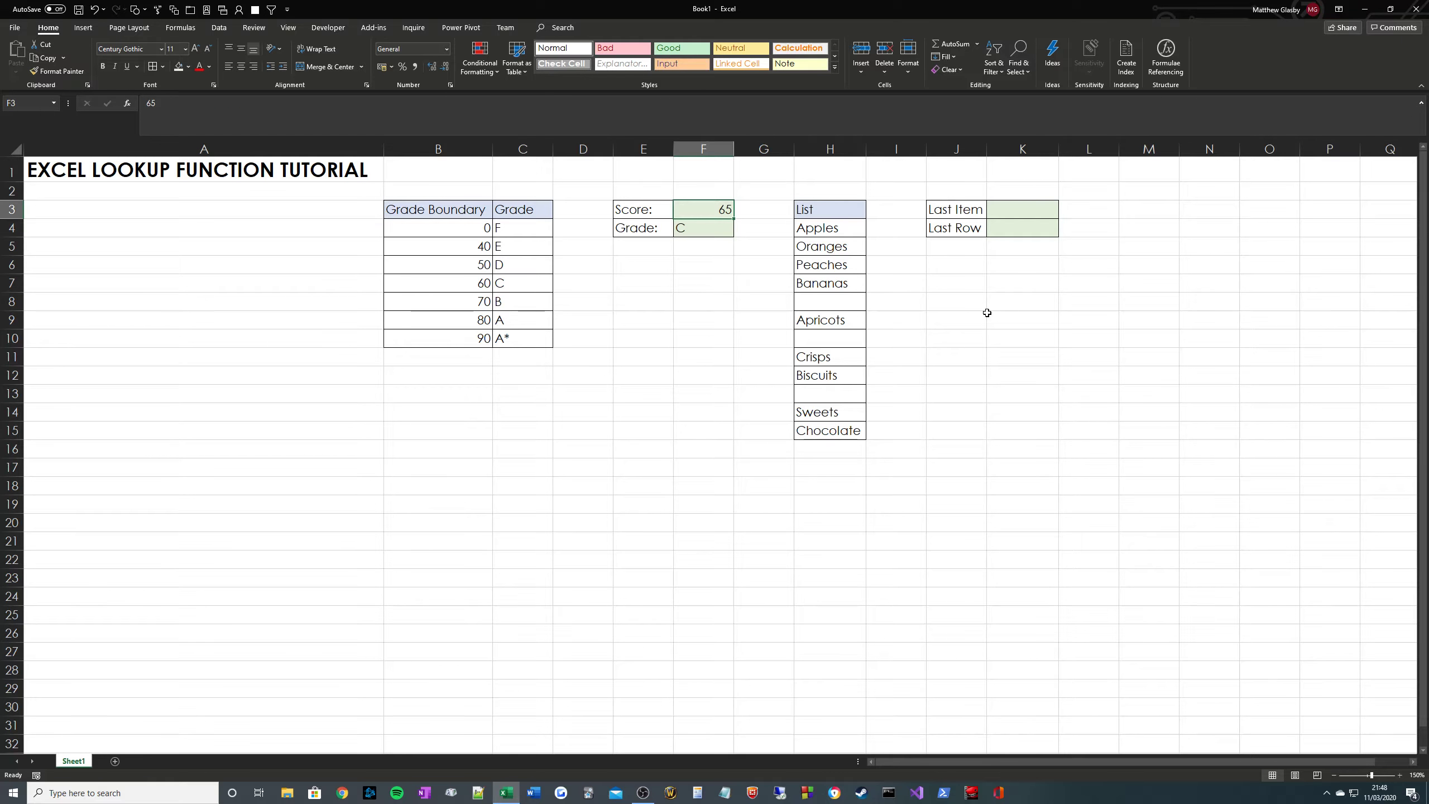
# Test the higher grade boundaries by entering scores of 75, 85, 90 and 100 in F3.
pyautogui.write('75')
pyautogui.press('Return')
pyautogui.press('Up')
pyautogui.write('85')
pyautogui.press('Return')
pyautogui.press('Up')
pyautogui.write('90')
pyautogui.press('Return')
pyautogui.press('Up')
pyautogui.write('100')
pyautogui.press('Return')
# Test scores at and beyond the limits of the grade table by entering 101, 0 and -5 in F3.
pyautogui.press('Up')
pyautogui.write('101')
pyautogui.press('Return')
pyautogui.press('Up')
pyautogui.write('0')
pyautogui.press('Return')
pyautogui.press('Up')
pyautogui.write('-5')
pyautogui.press('Return')
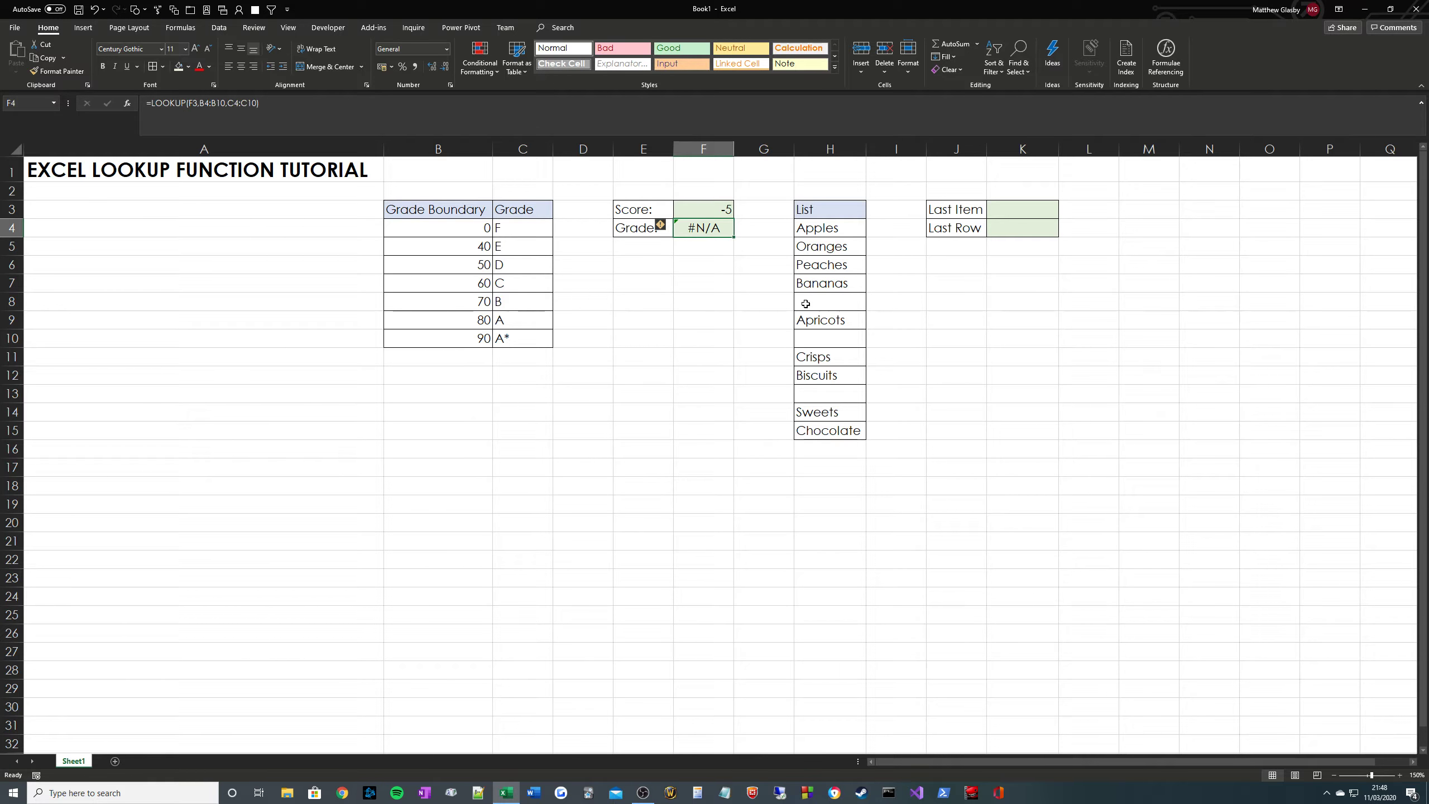
# Compare the score in F3 with the Grade Boundary column and the lowest grade row, and check the F4 result.
pyautogui.click(714, 207)
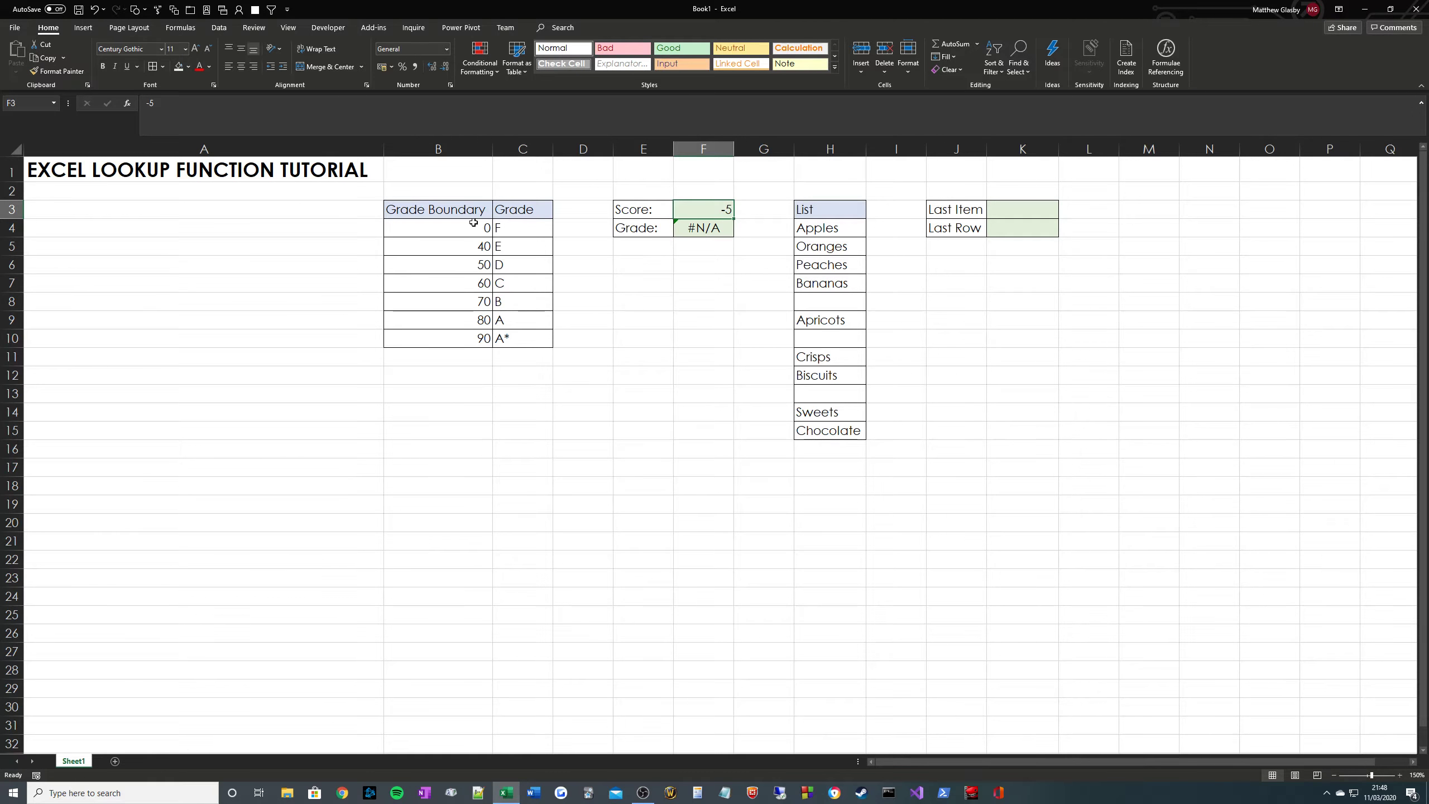
pyautogui.moveTo(473, 225); pyautogui.dragTo(424, 371)
pyautogui.moveTo(446, 233); pyautogui.dragTo(541, 227)
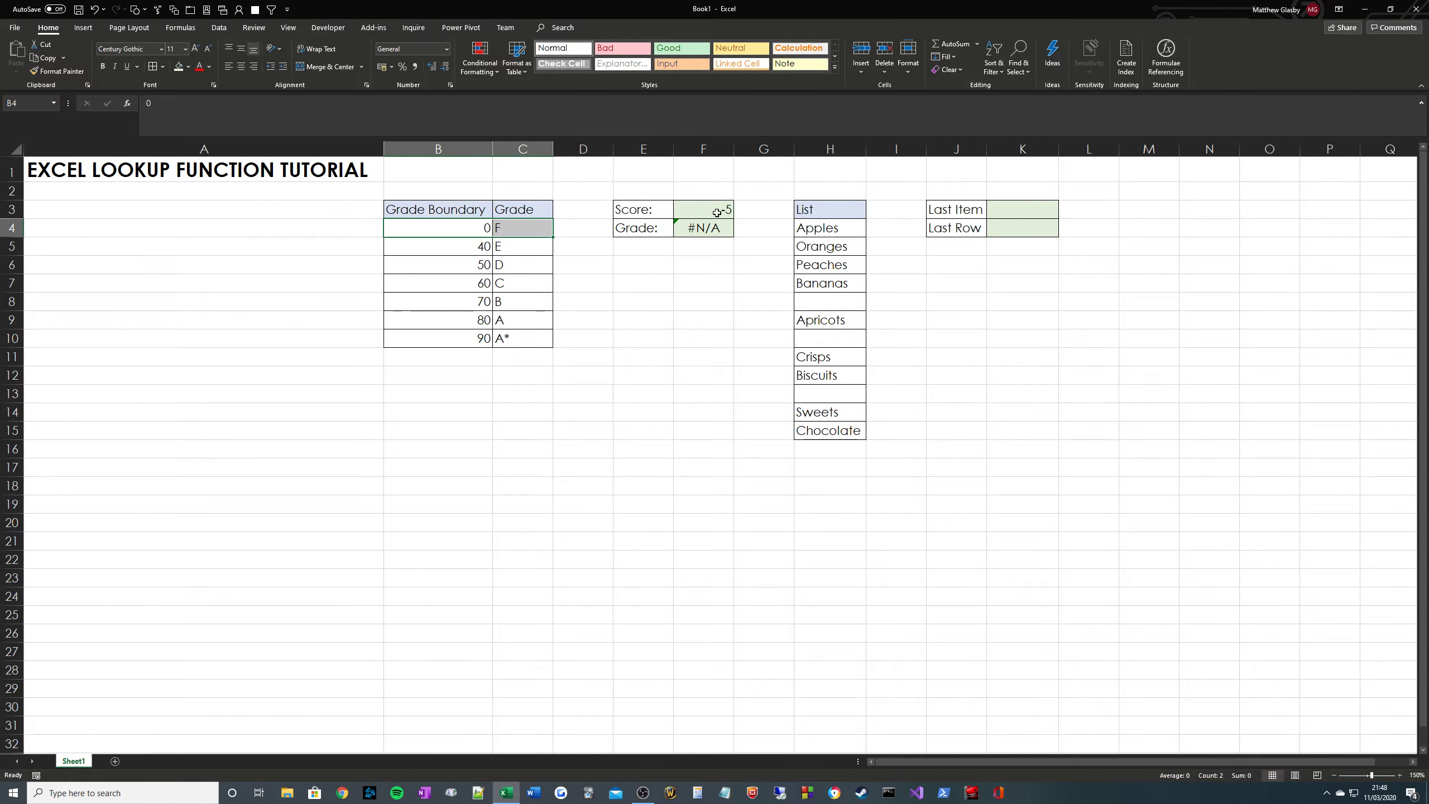
pyautogui.click(697, 229)
# Test a score of 1000 in F3, and set the score to 85.
pyautogui.click(699, 208)
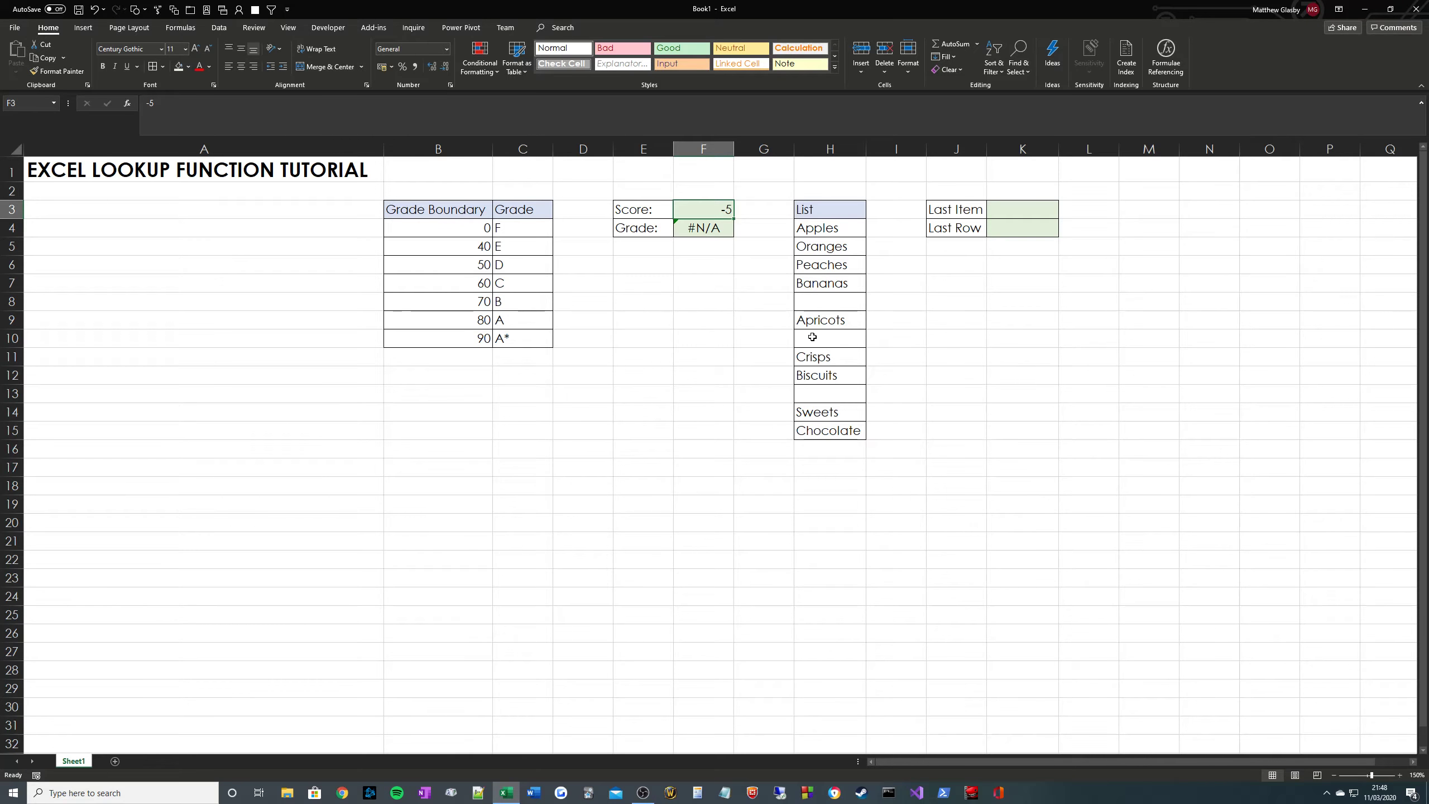
pyautogui.write('1000')
pyautogui.press('Return')
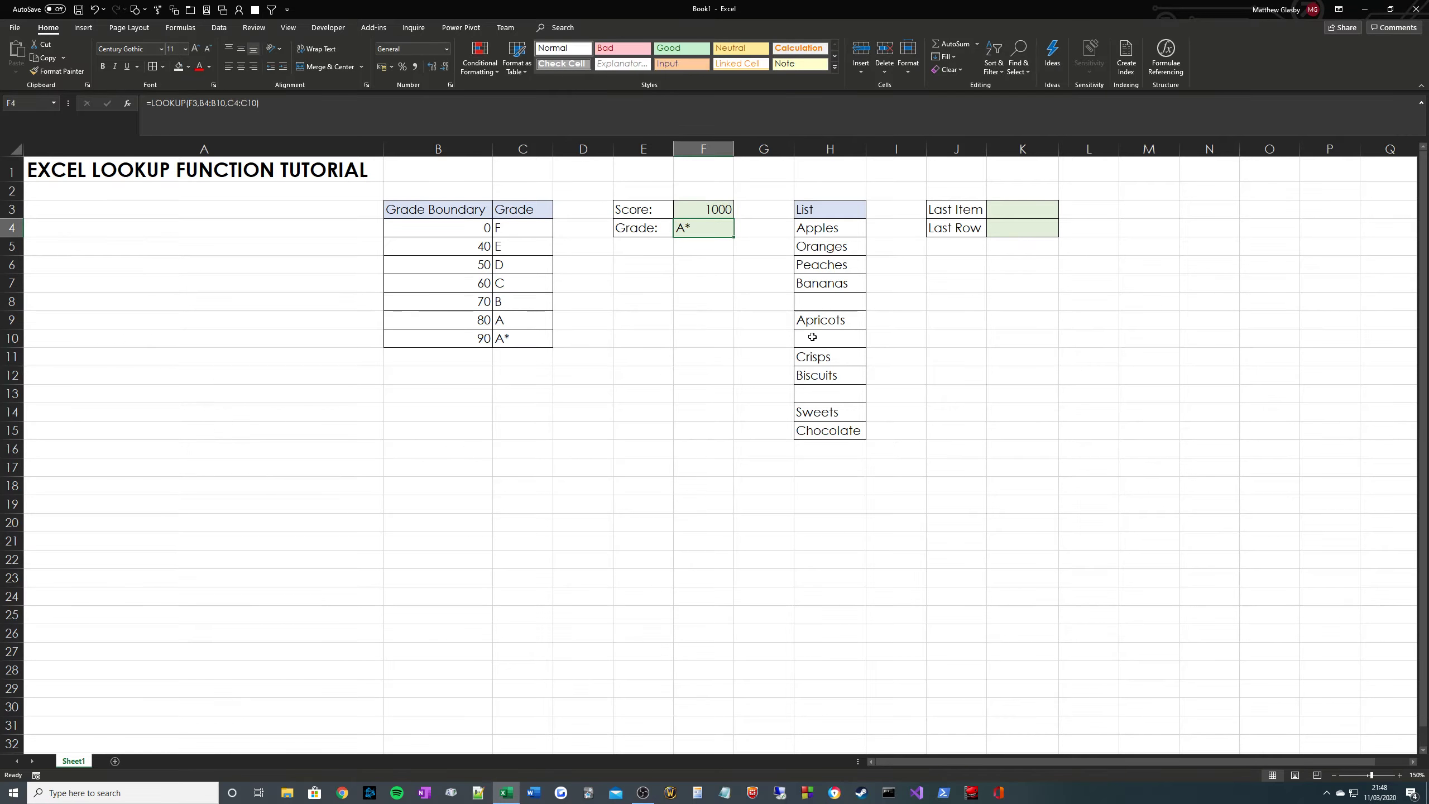
pyautogui.press('Up')
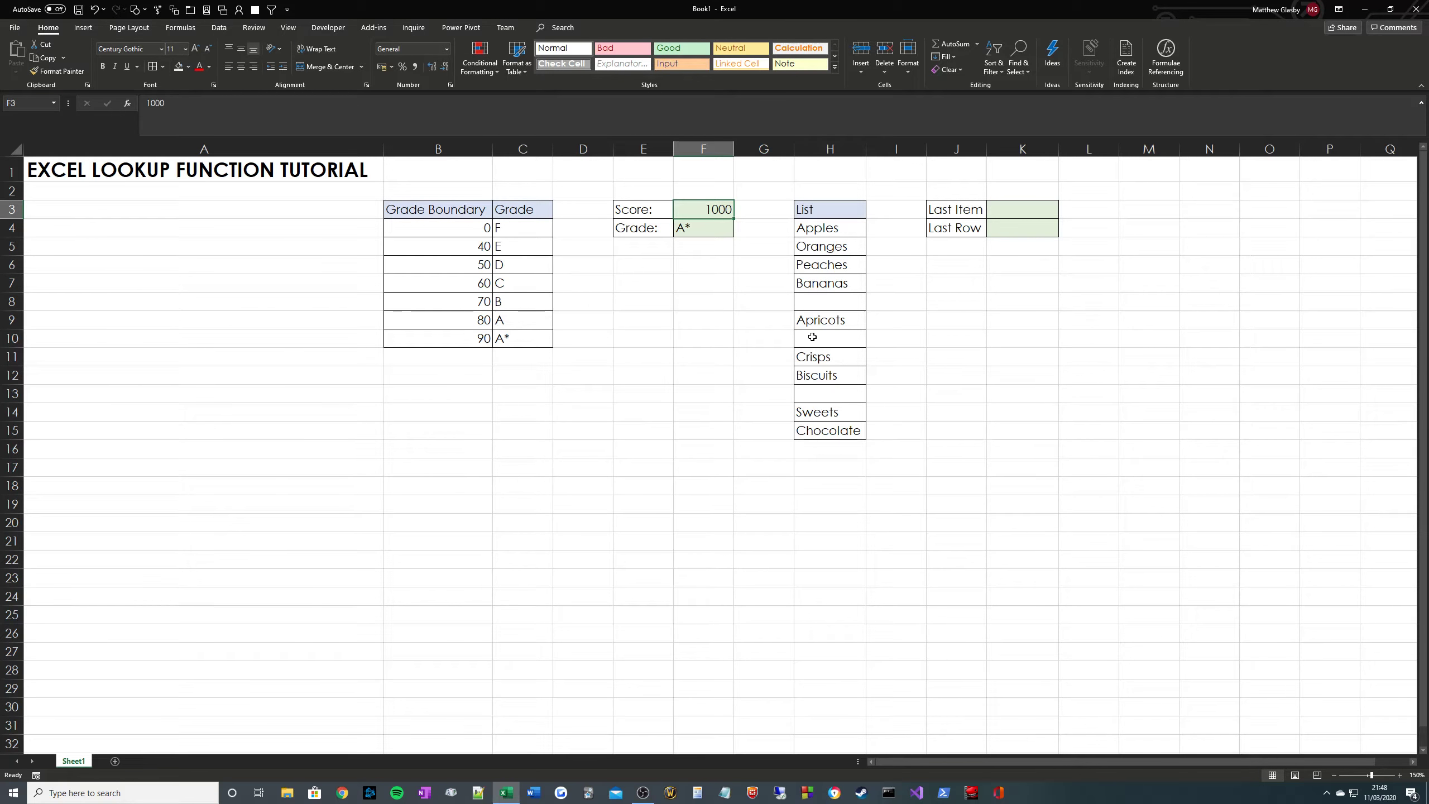
pyautogui.write('85')
pyautogui.press('Return')
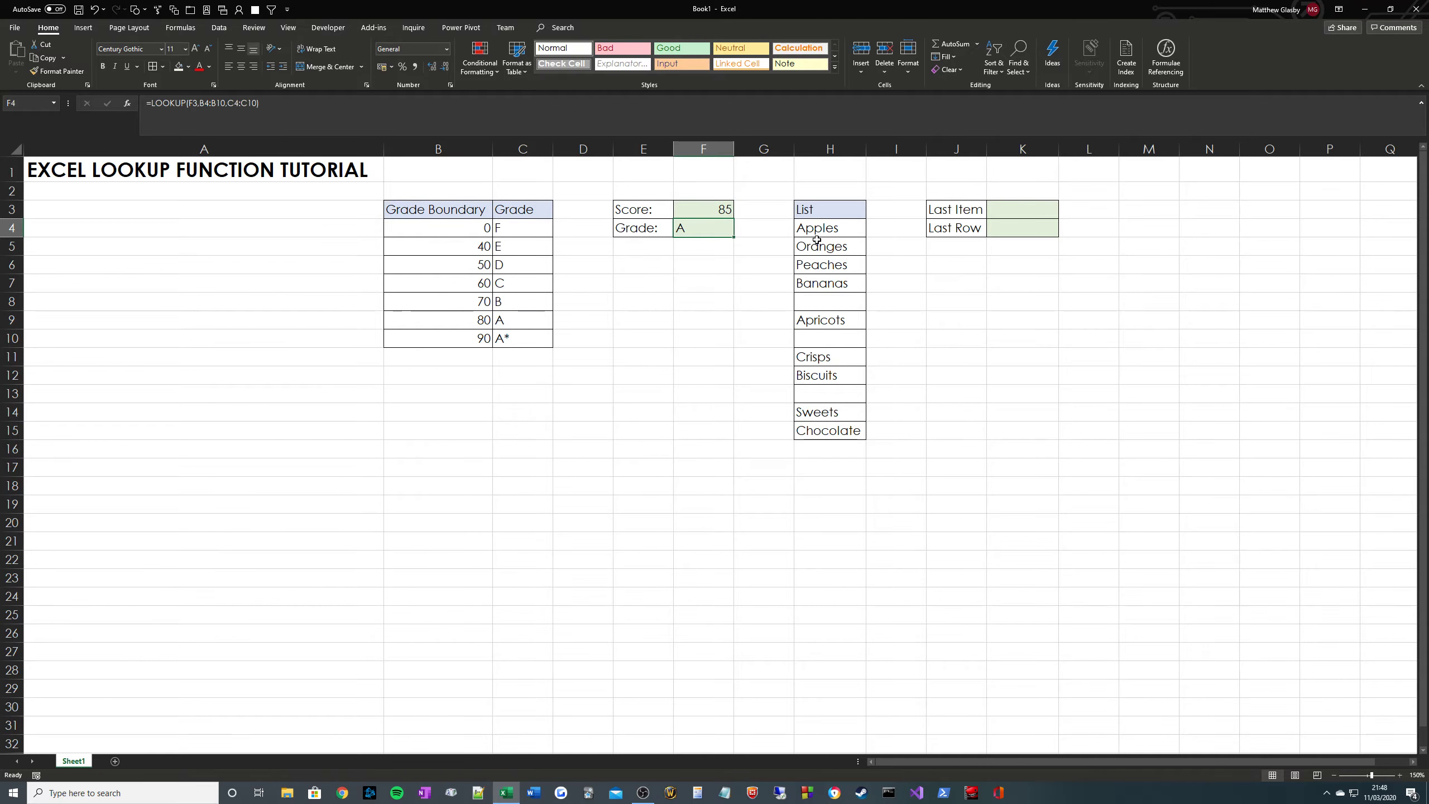
# Write =LOOKUP(2,1/(H:H<>""),H:H) in K3 to find the last item of the list in column H.
pyautogui.click(833, 209)
pyautogui.moveTo(833, 209); pyautogui.dragTo(830, 430)
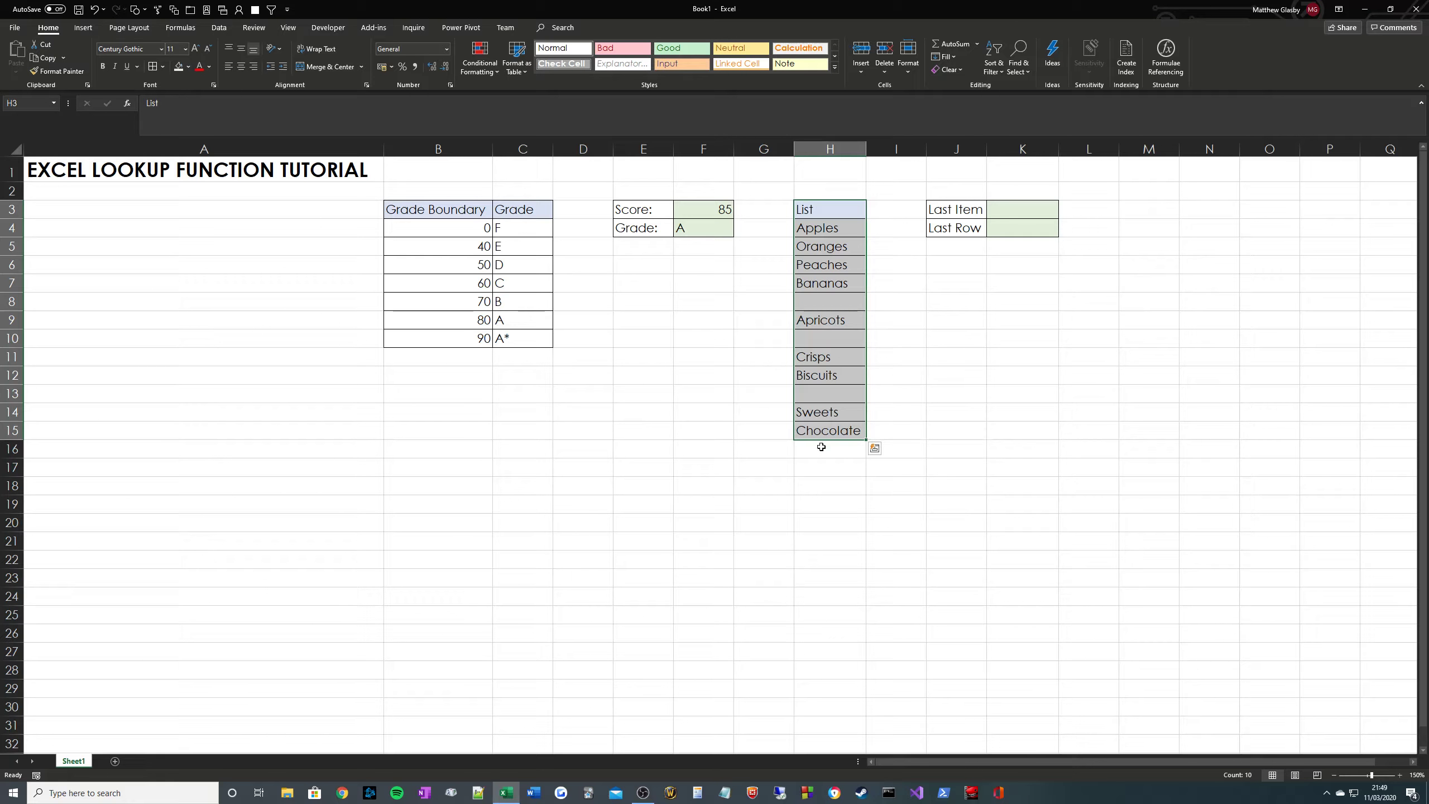
pyautogui.click(1019, 206)
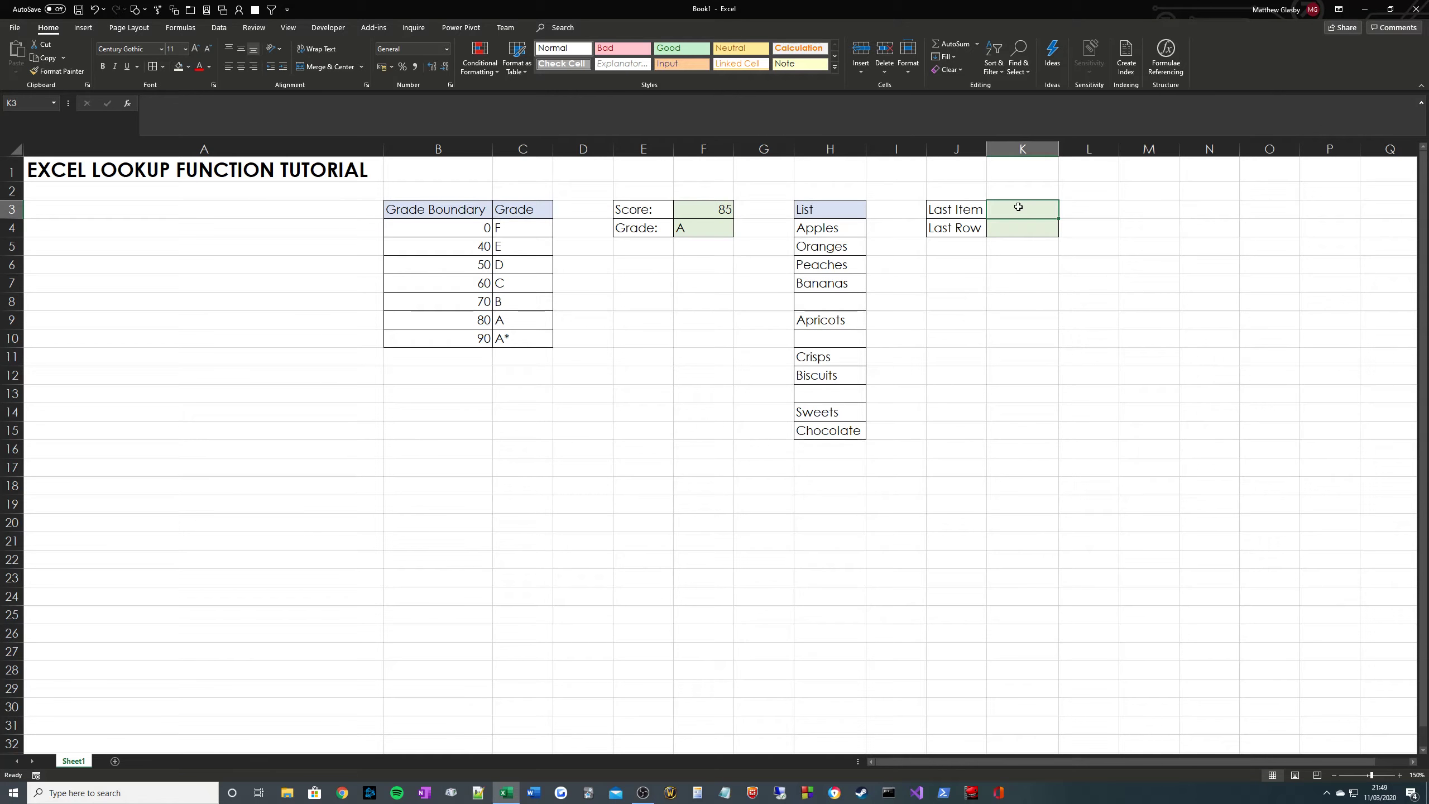
pyautogui.write('=LOOKUP(')
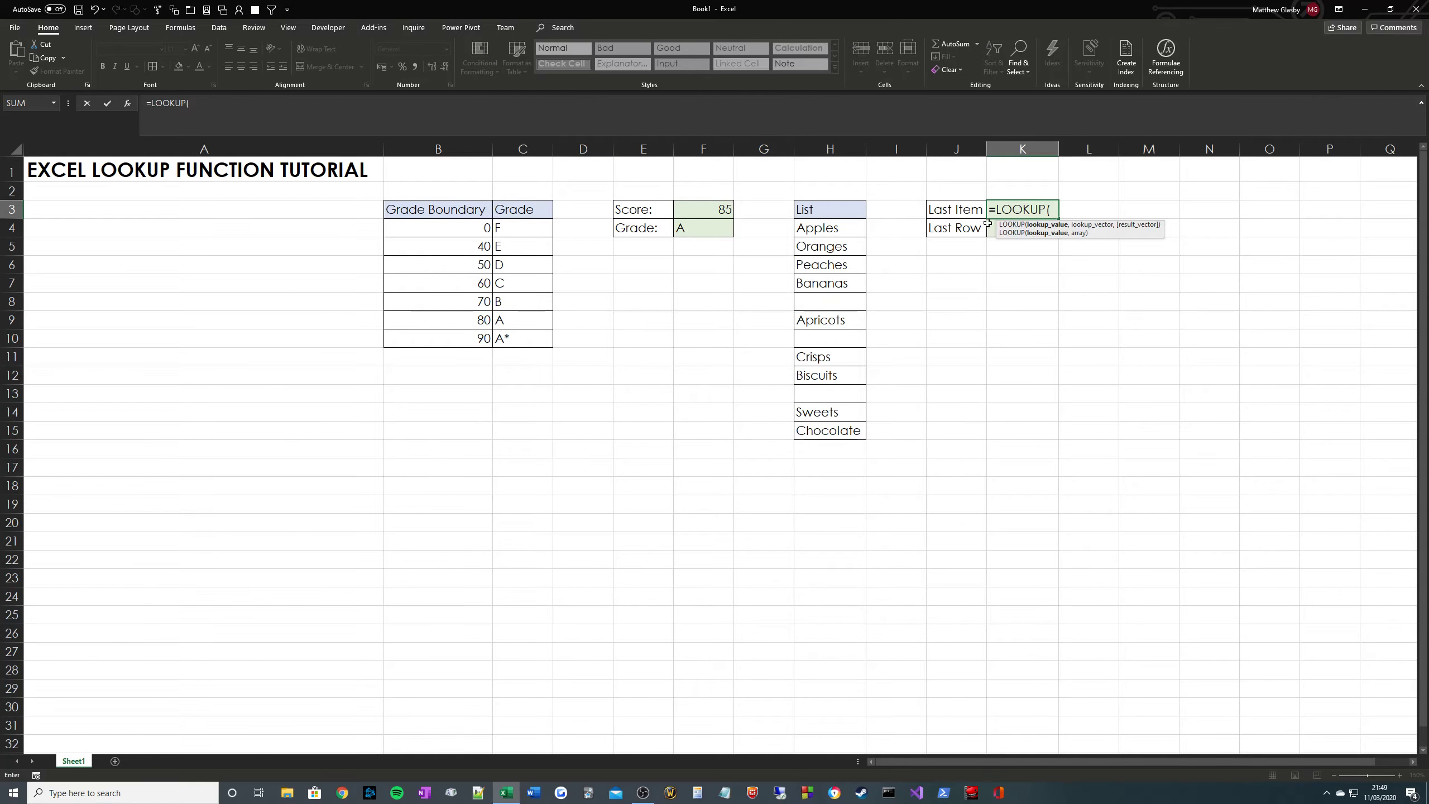
pyautogui.write('2,1')
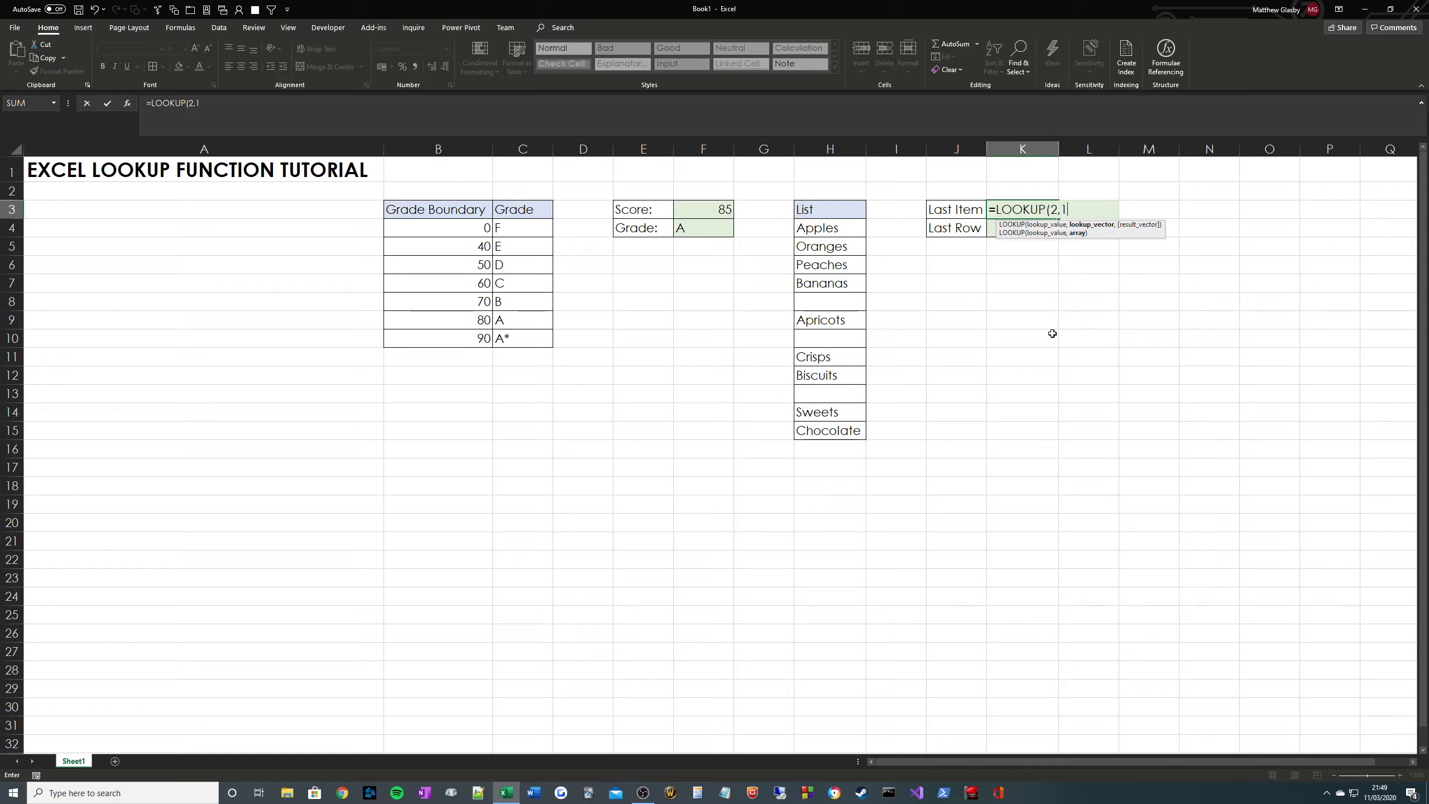
pyautogui.write('/(H:H')
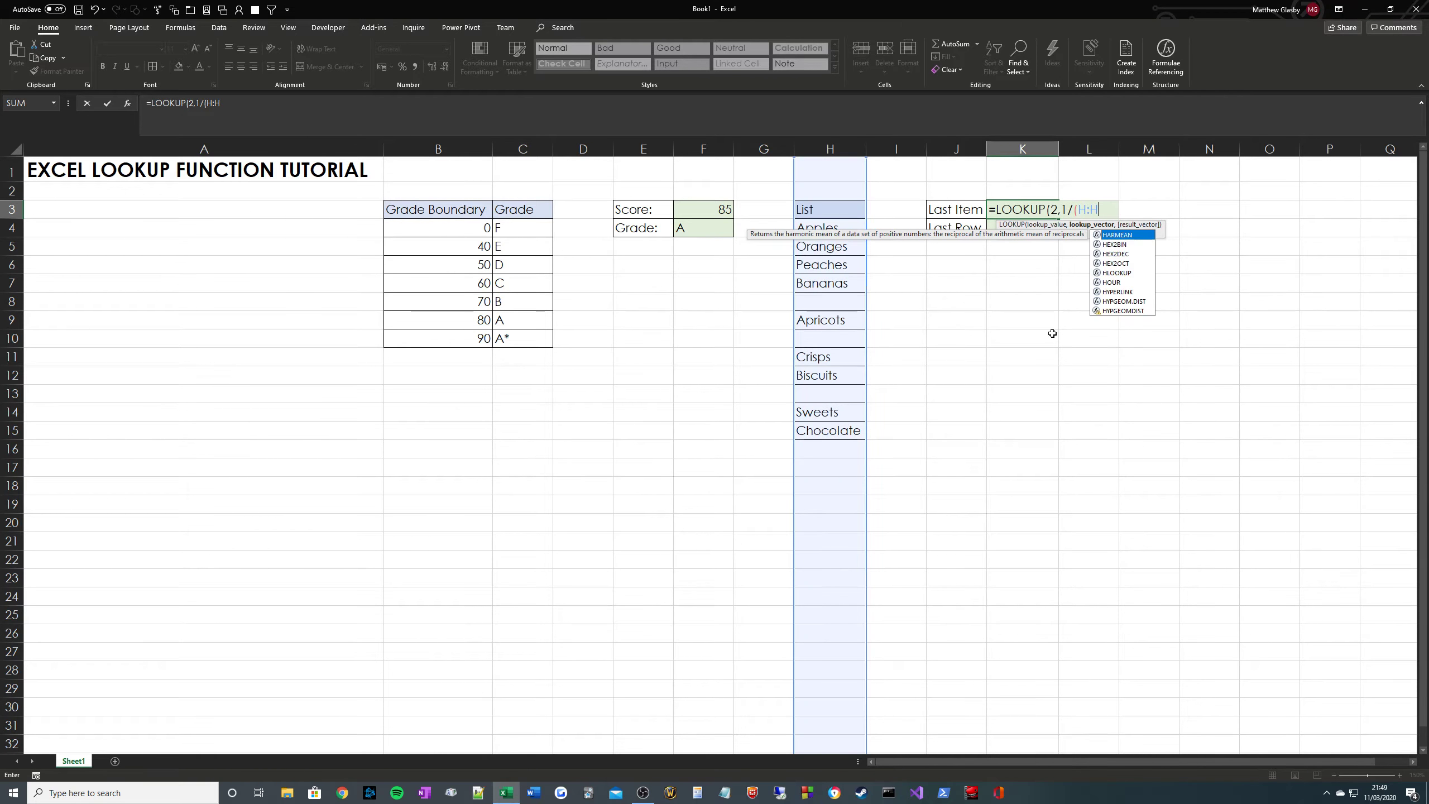
pyautogui.write('<>""')
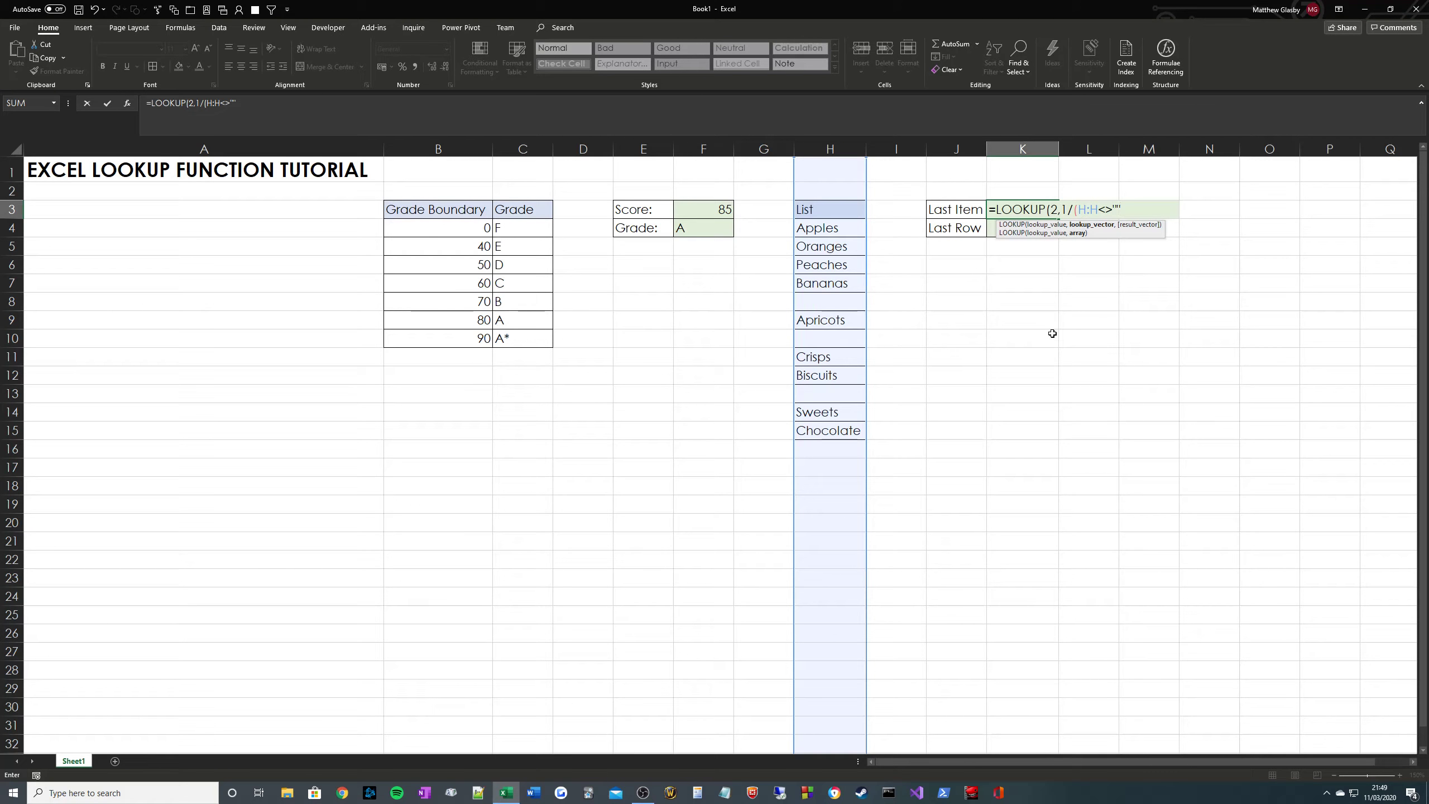
pyautogui.write('),H:H')
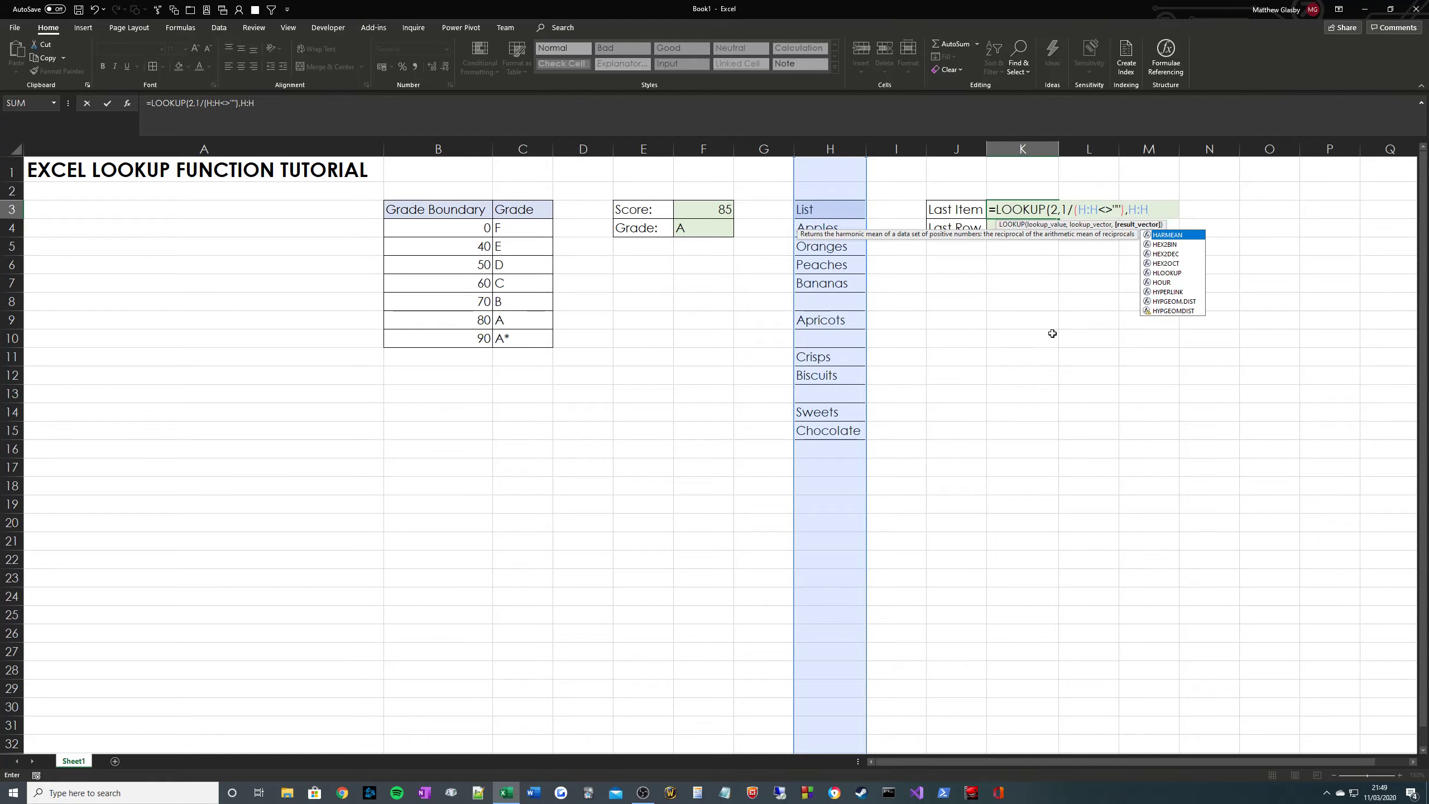
pyautogui.write(')')
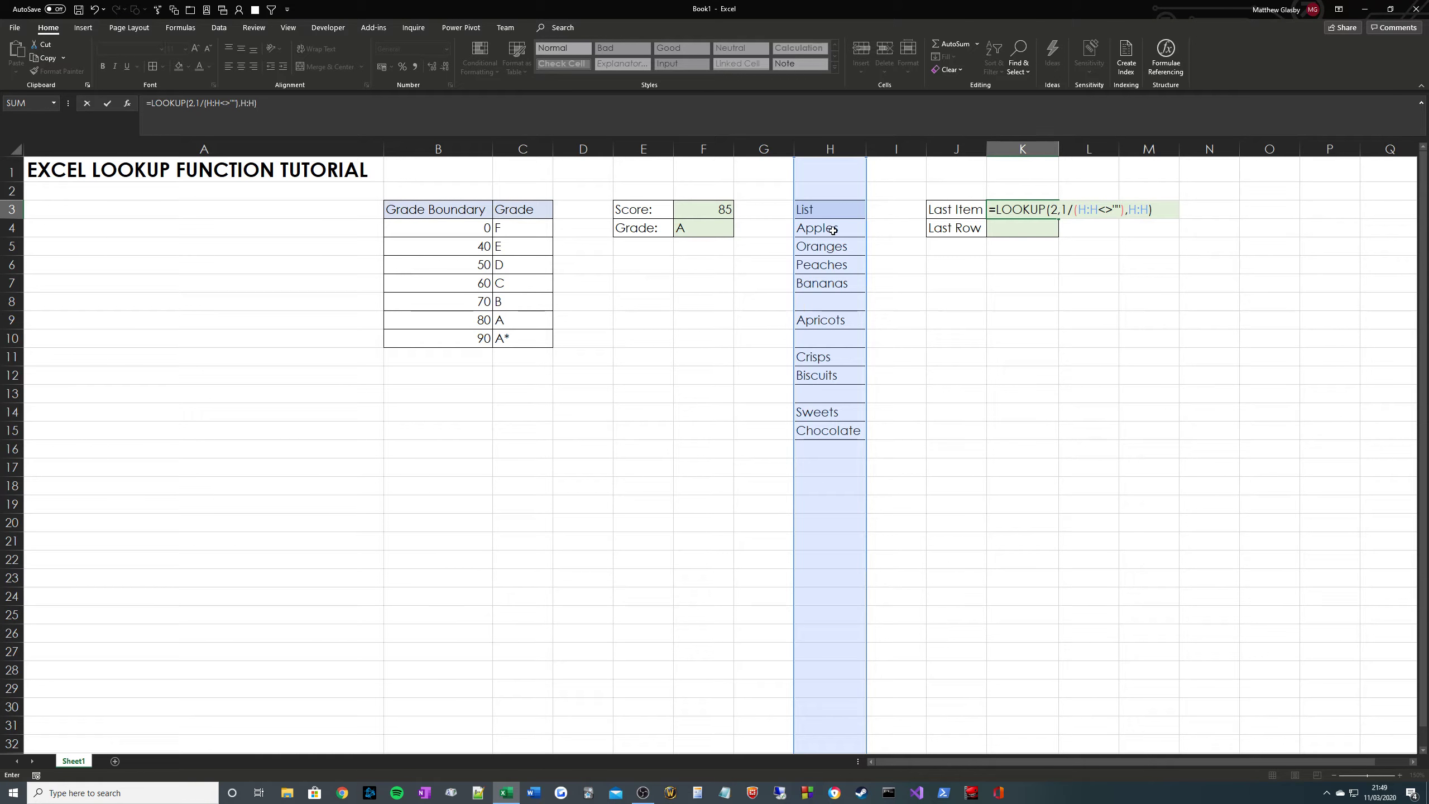
# Review the lookup value 2 and the lookup vector 1/(H:H<>"") within K3's formula, and enter the formula.
pyautogui.click(1056, 209)
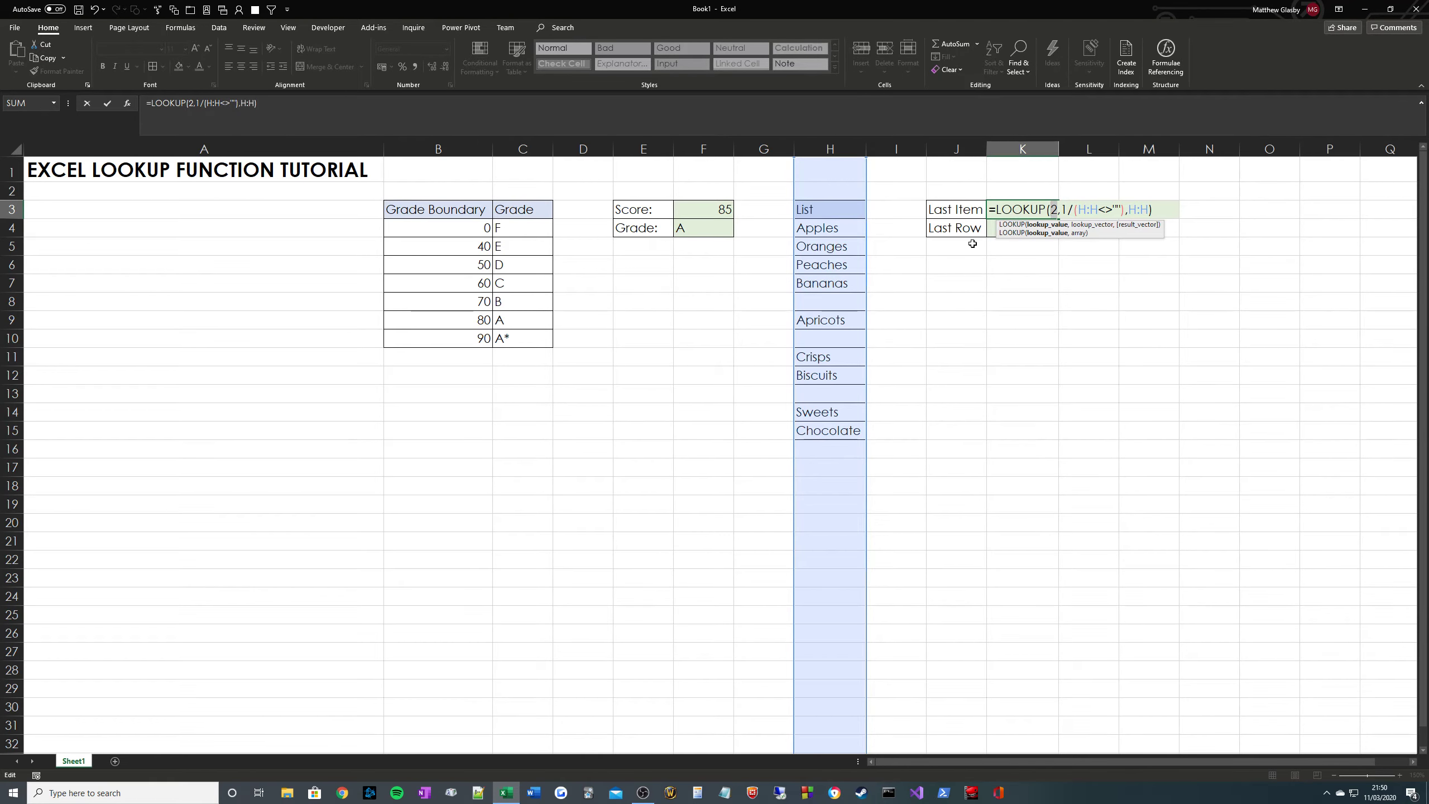
pyautogui.moveTo(1061, 206); pyautogui.dragTo(1123, 202)
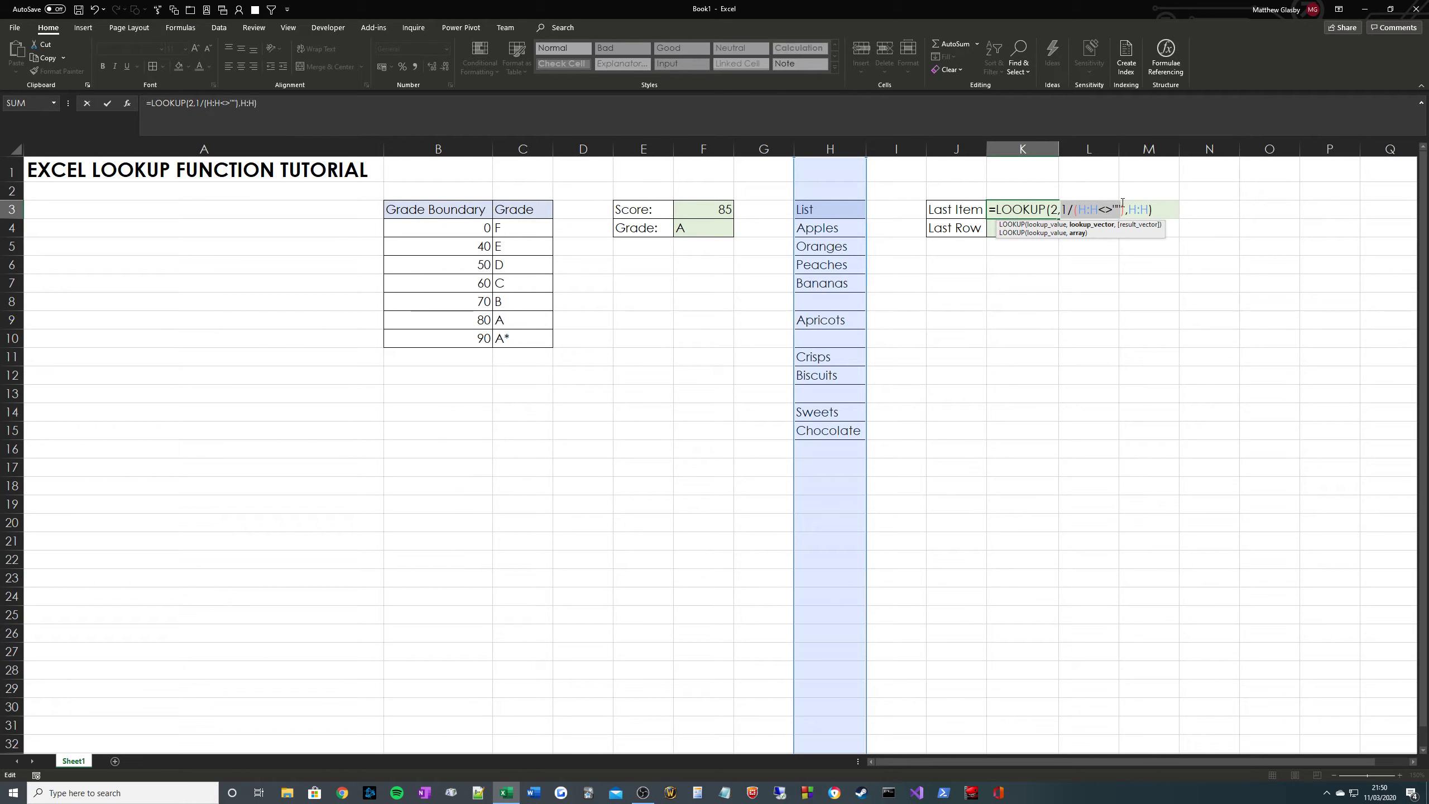
pyautogui.click(1055, 209)
pyautogui.click(1066, 210)
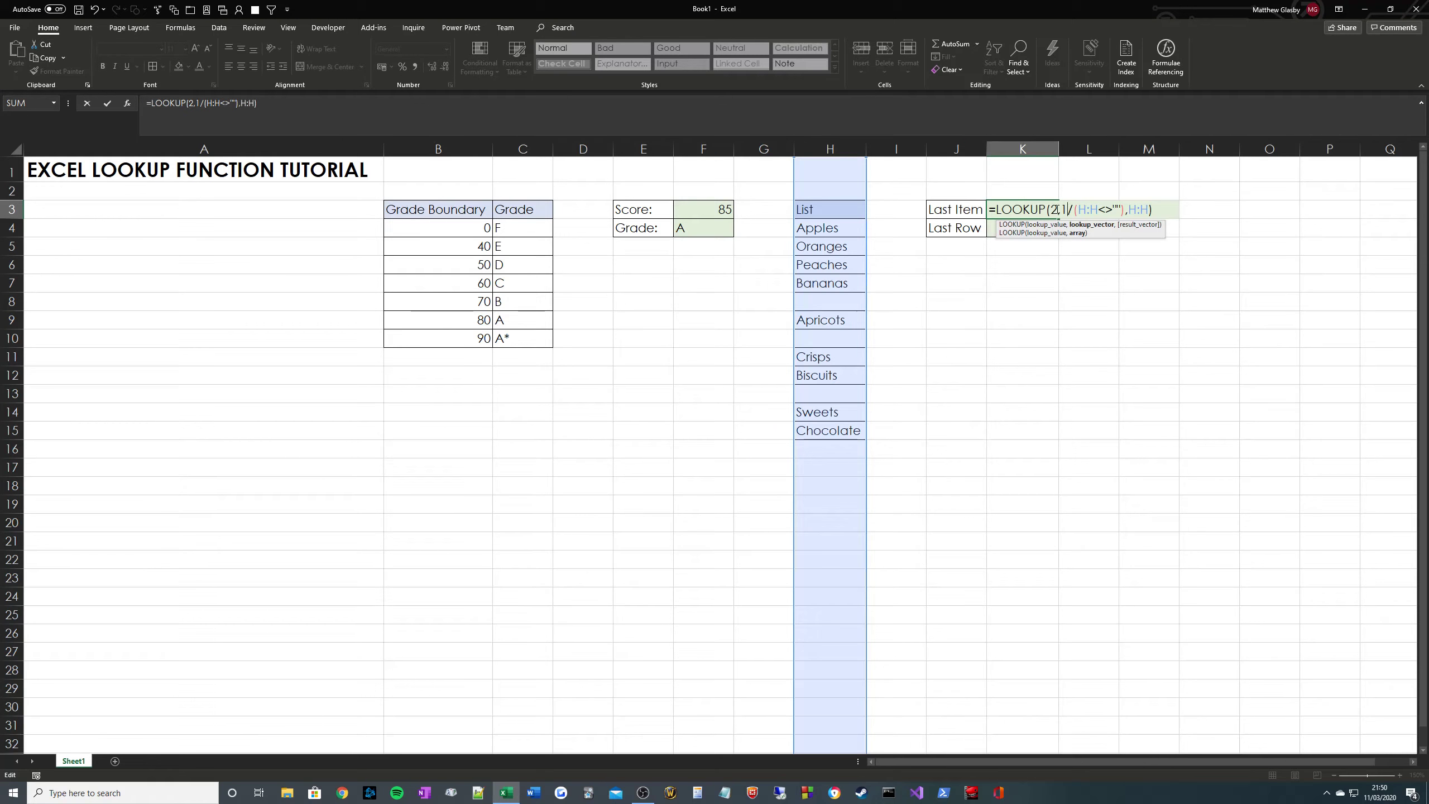
pyautogui.moveTo(1062, 209); pyautogui.dragTo(1133, 205)
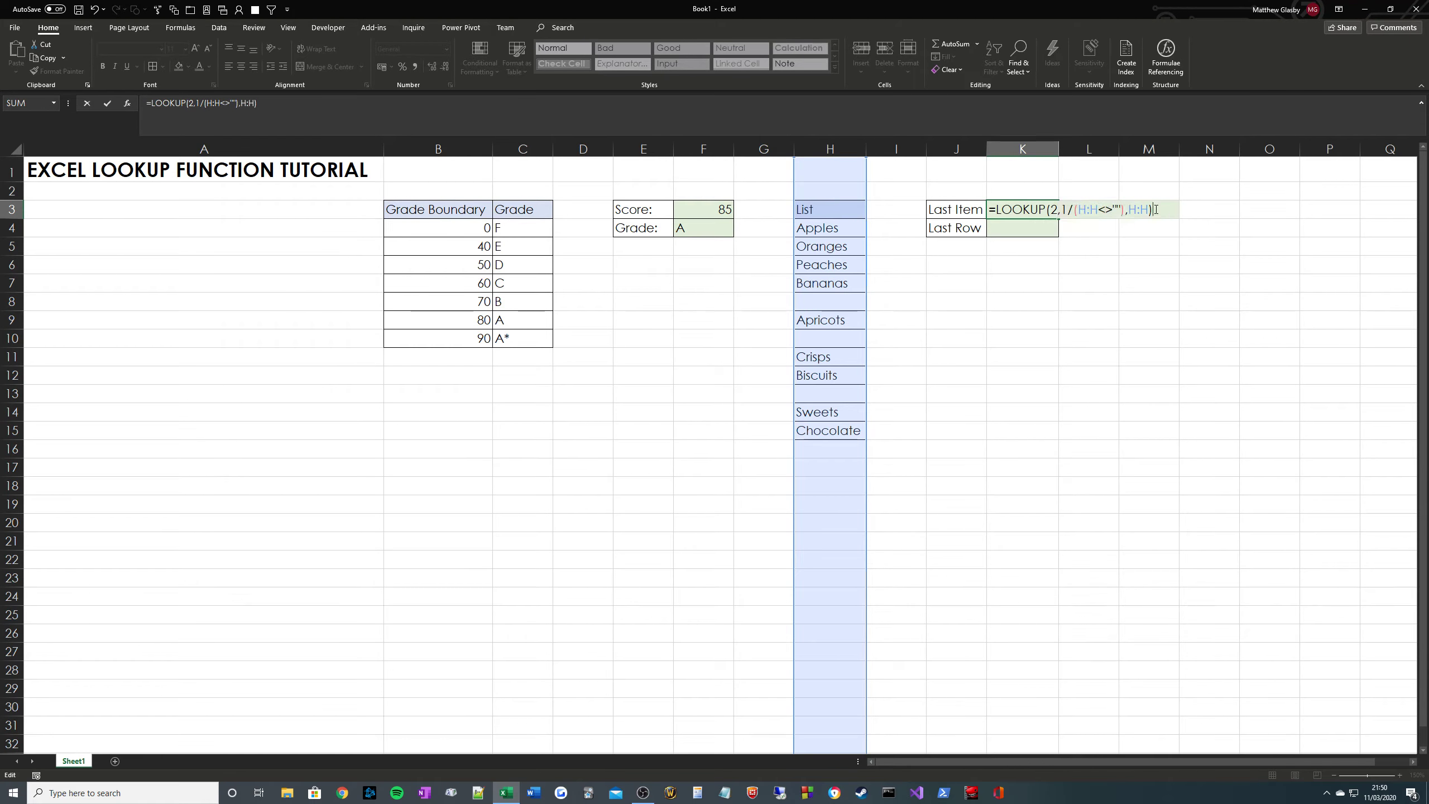
pyautogui.hotkey('ctrl', 'Return')
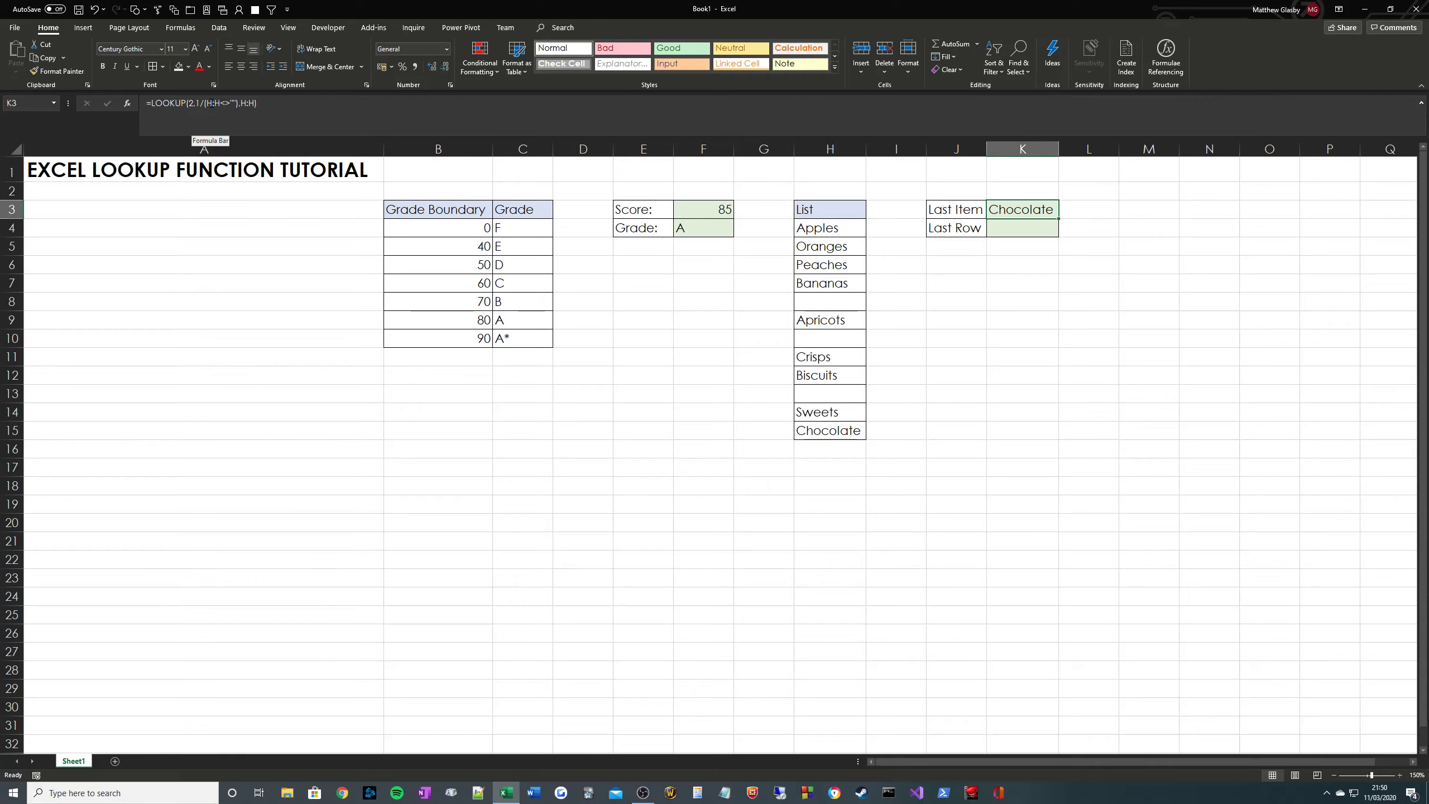
# Limit both column H references in K3's formula to H3:H15, giving =LOOKUP(2,1/(H3:H15<>""),H3:H15).
pyautogui.click(212, 104)
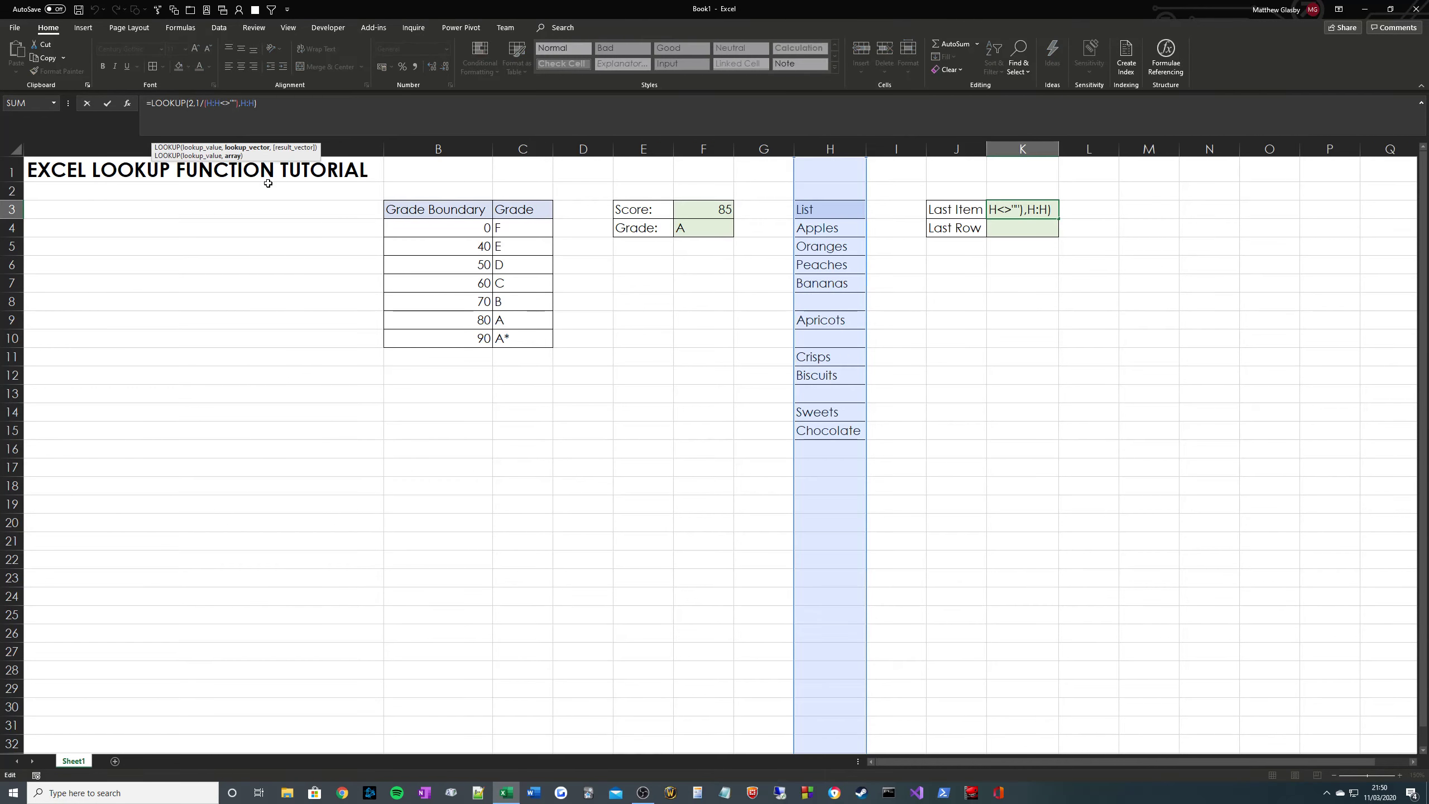
pyautogui.write('3')
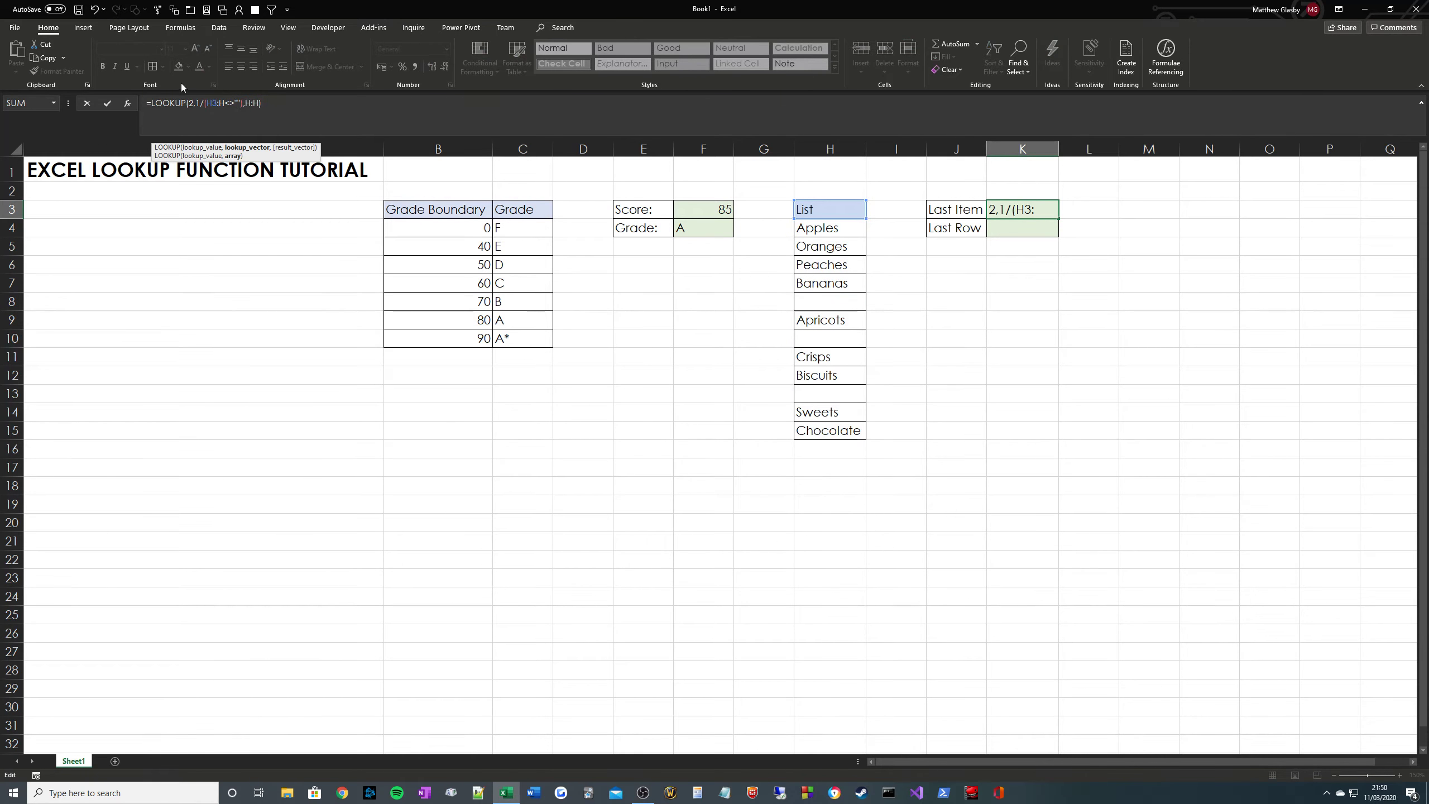
pyautogui.click(225, 104)
pyautogui.write('15')
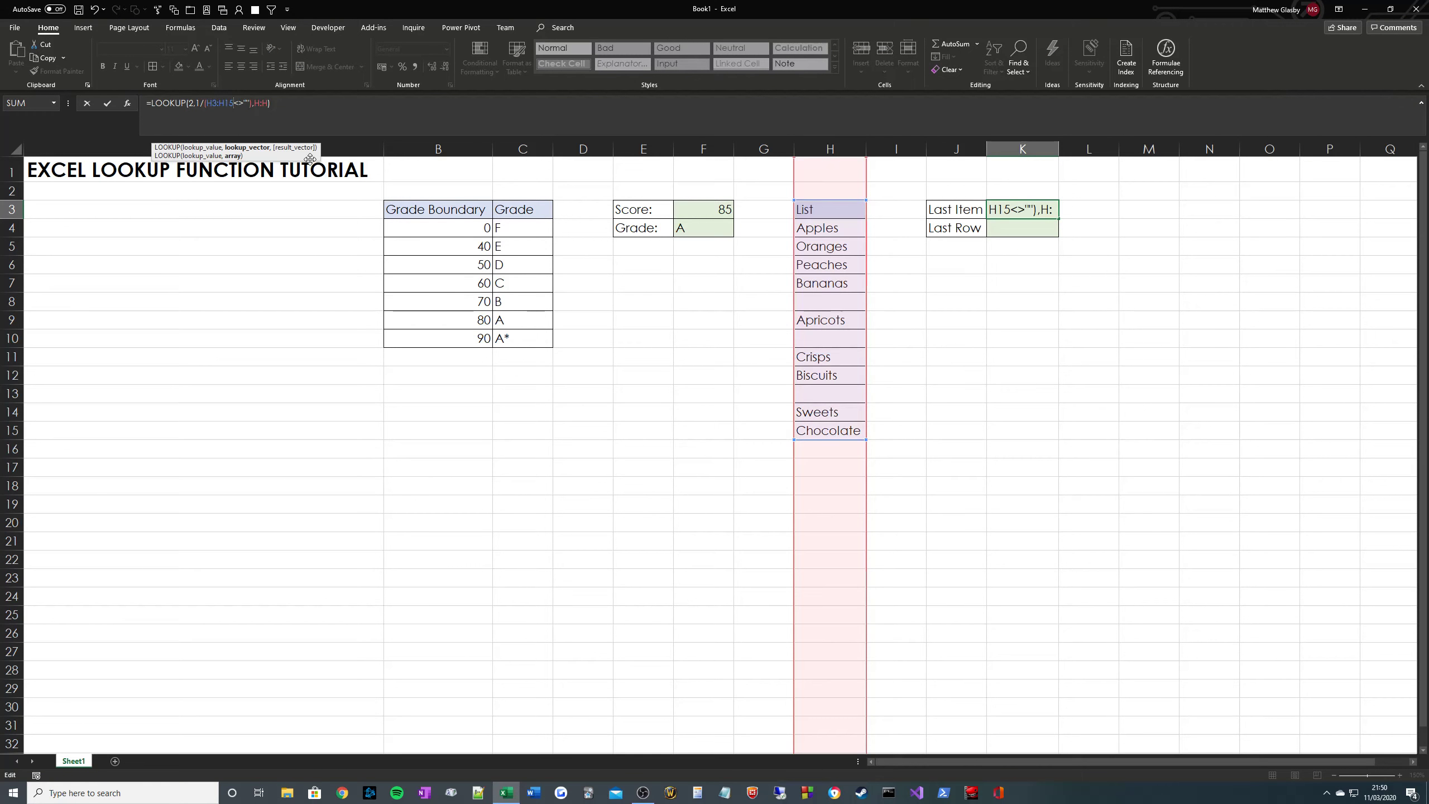
pyautogui.click(260, 103)
pyautogui.write('3:H')
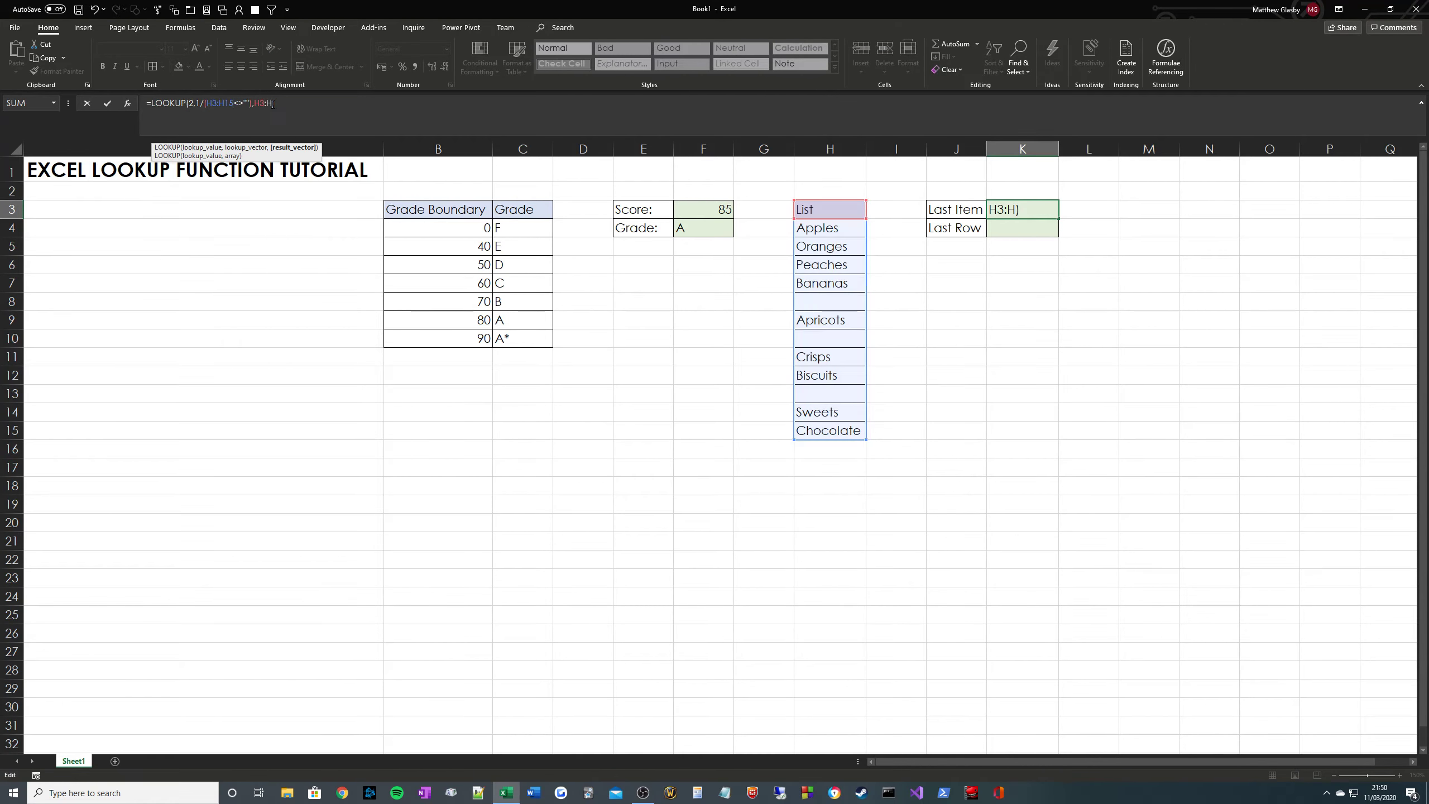
pyautogui.write('15')
pyautogui.hotkey('ctrl', 'Return')
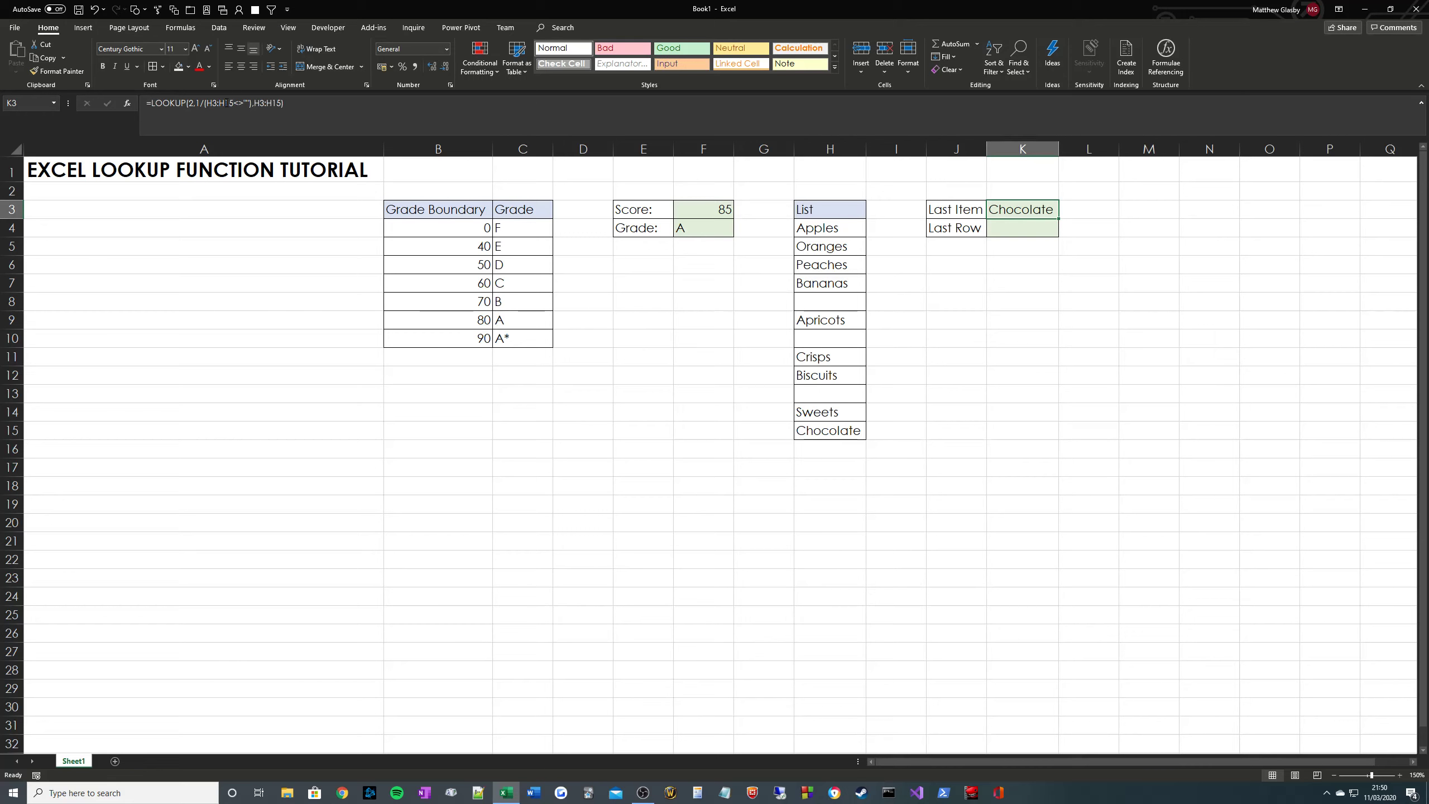
# Evaluate the lookup vector 1/(H3:H15<>"") inside K3's formula to show its array of values, and enter the formula.
pyautogui.click(228, 104)
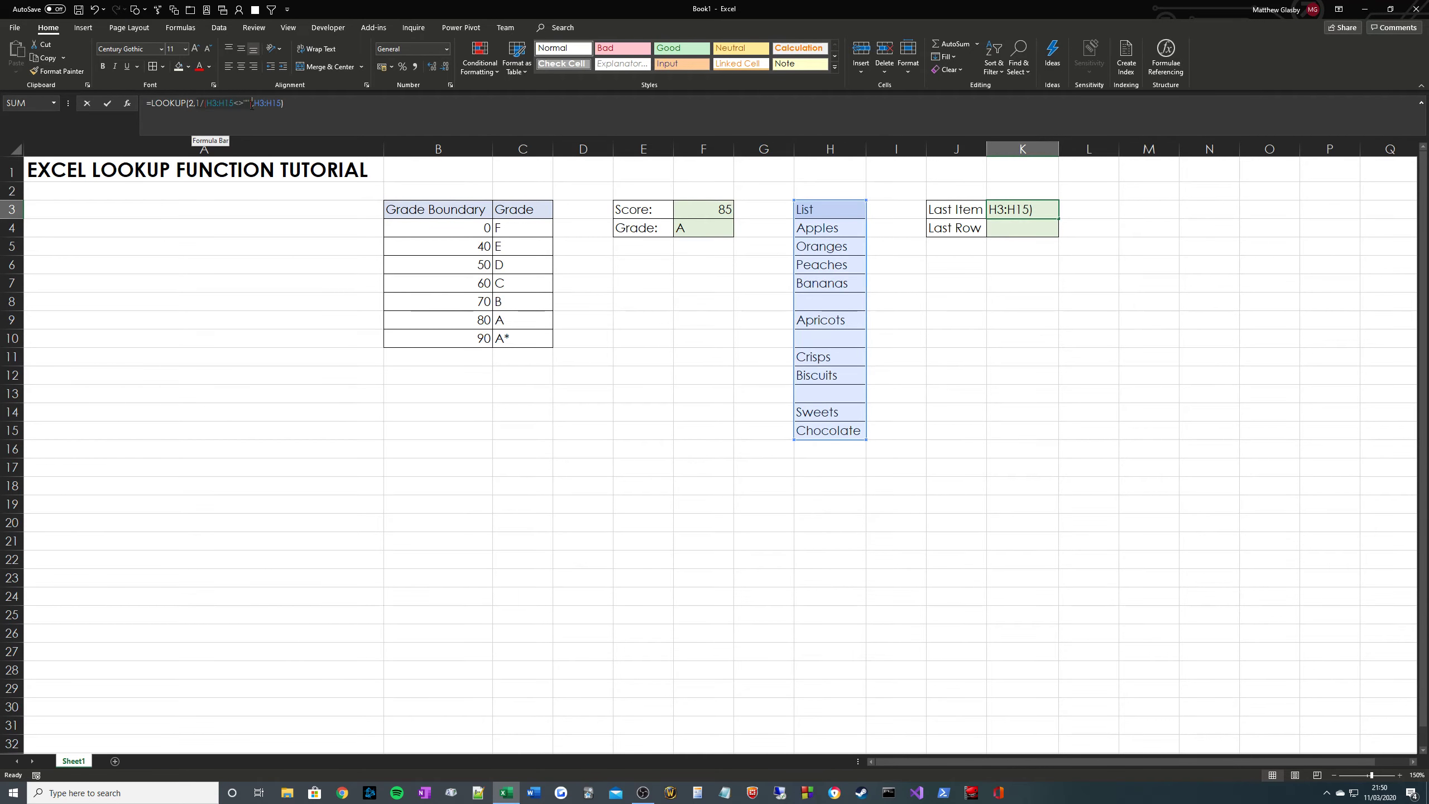
pyautogui.click(253, 104)
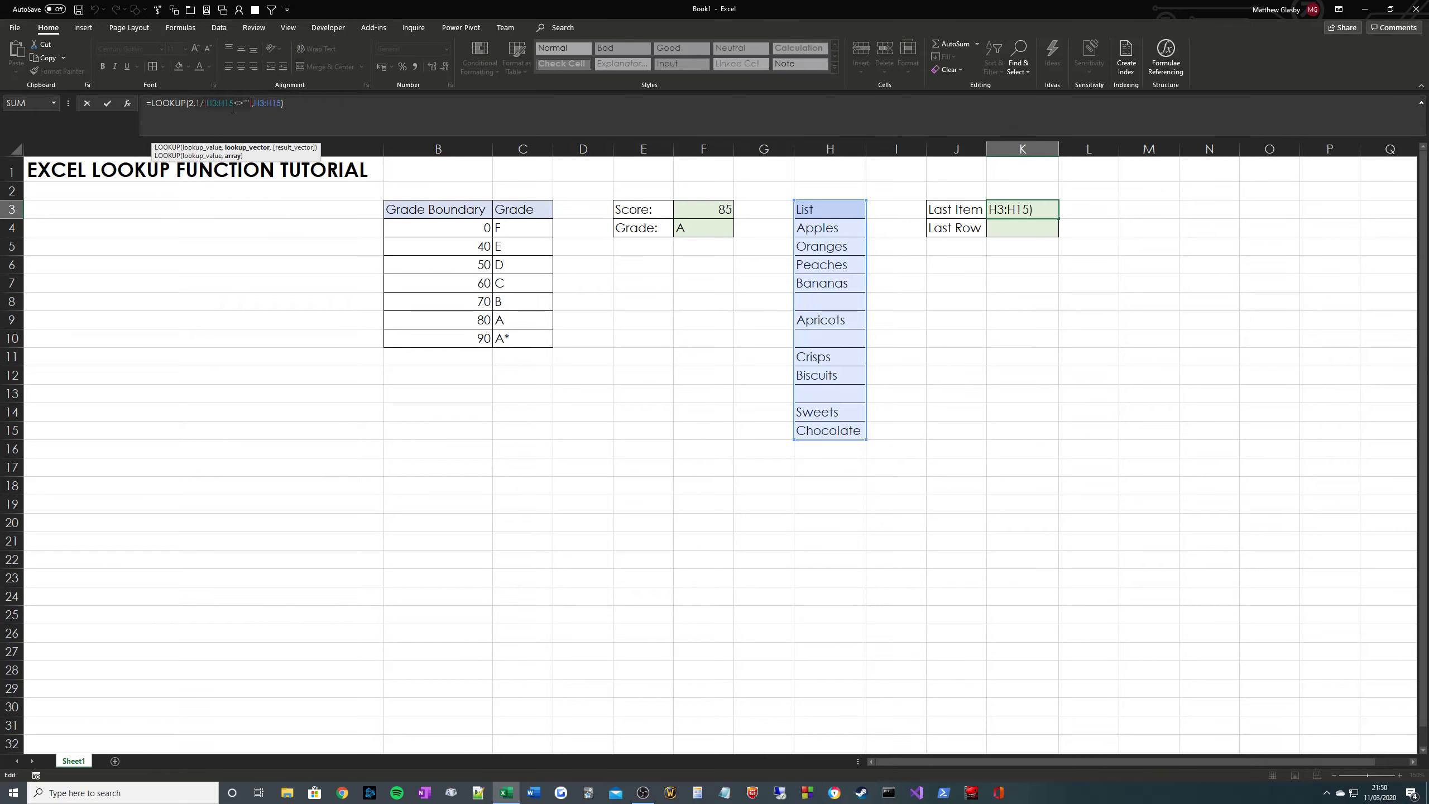
pyautogui.press('F9')
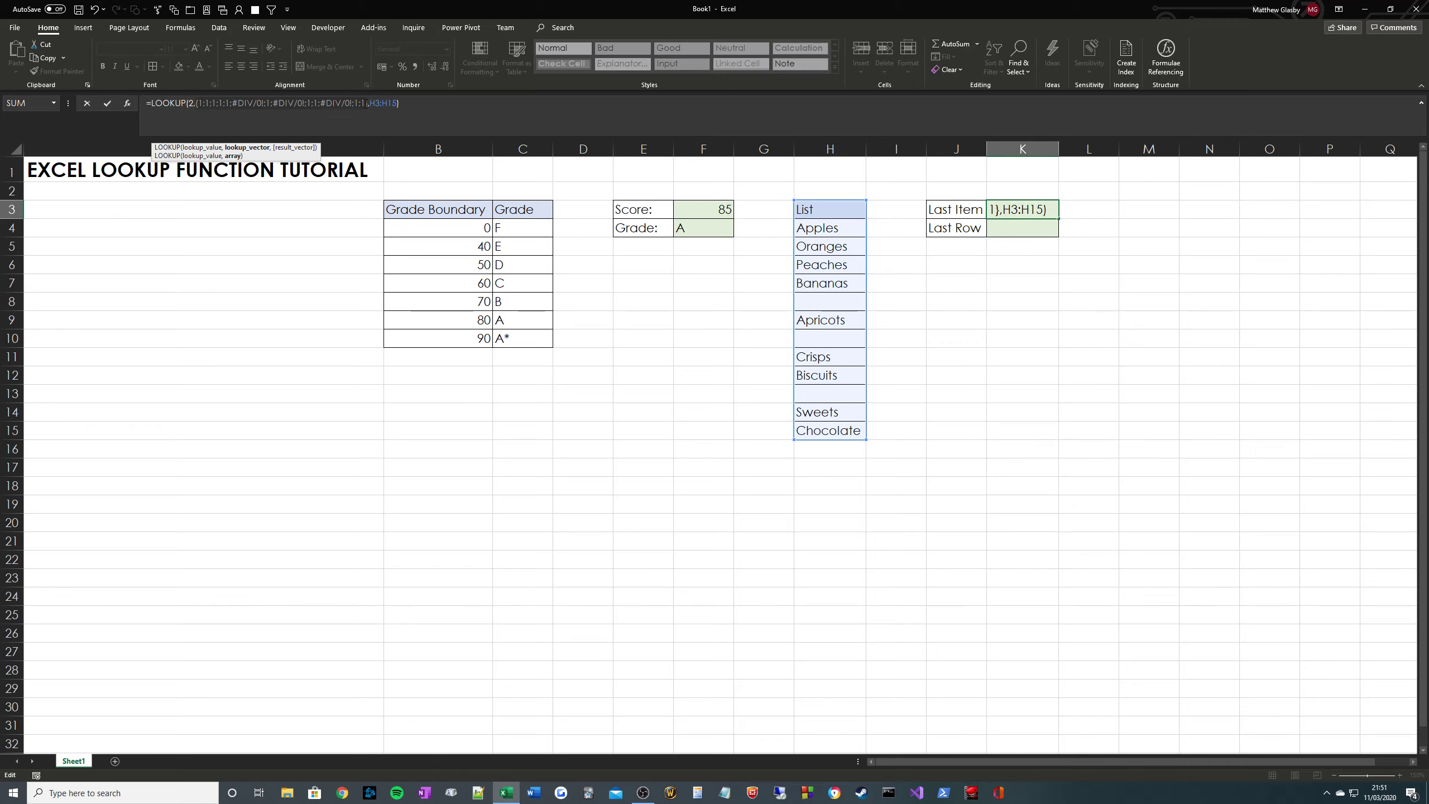
pyautogui.click(362, 103)
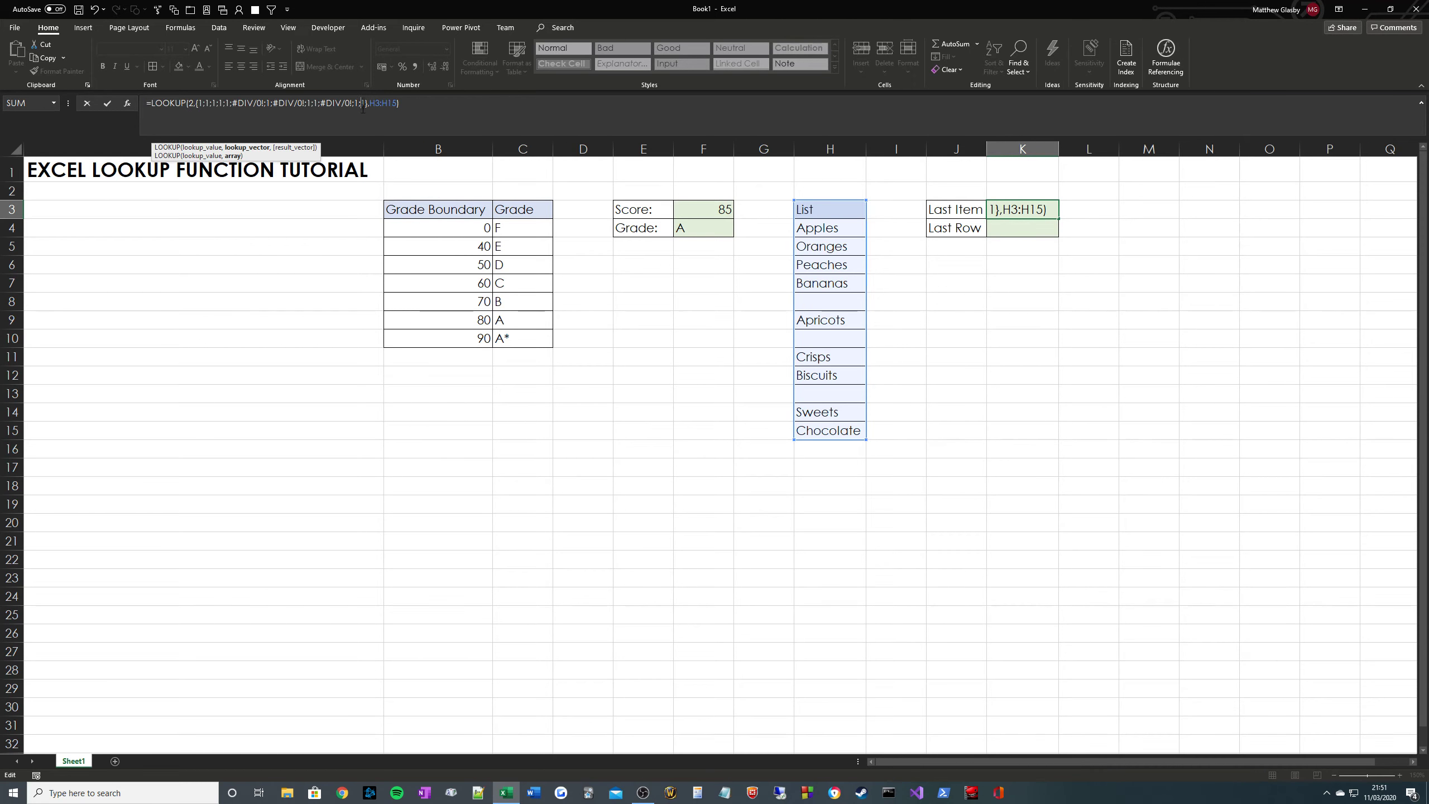
pyautogui.click(396, 104)
pyautogui.click(366, 103)
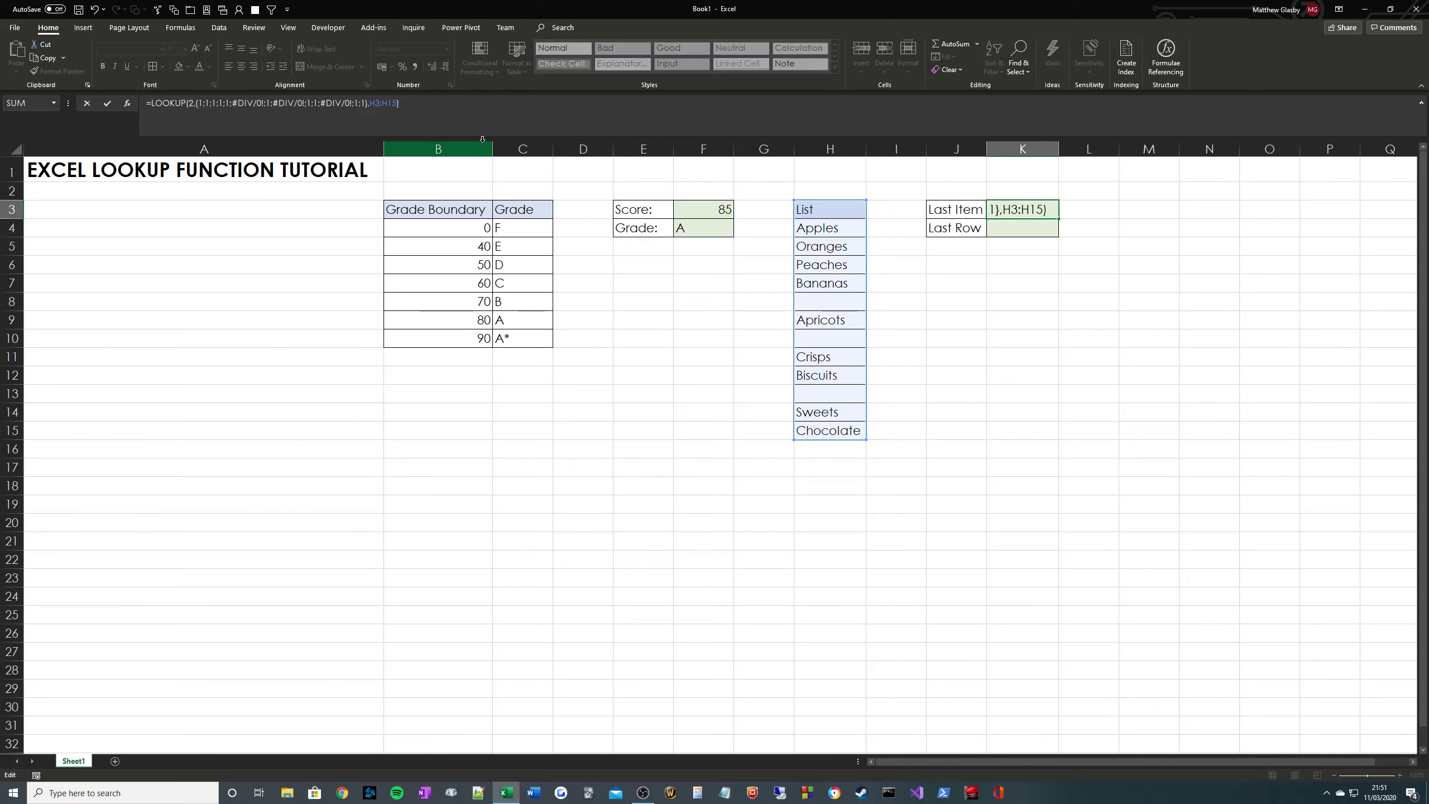
pyautogui.press('Return')
# Clear Chocolate from H15 to test the last item result in K3.
pyautogui.click(816, 433)
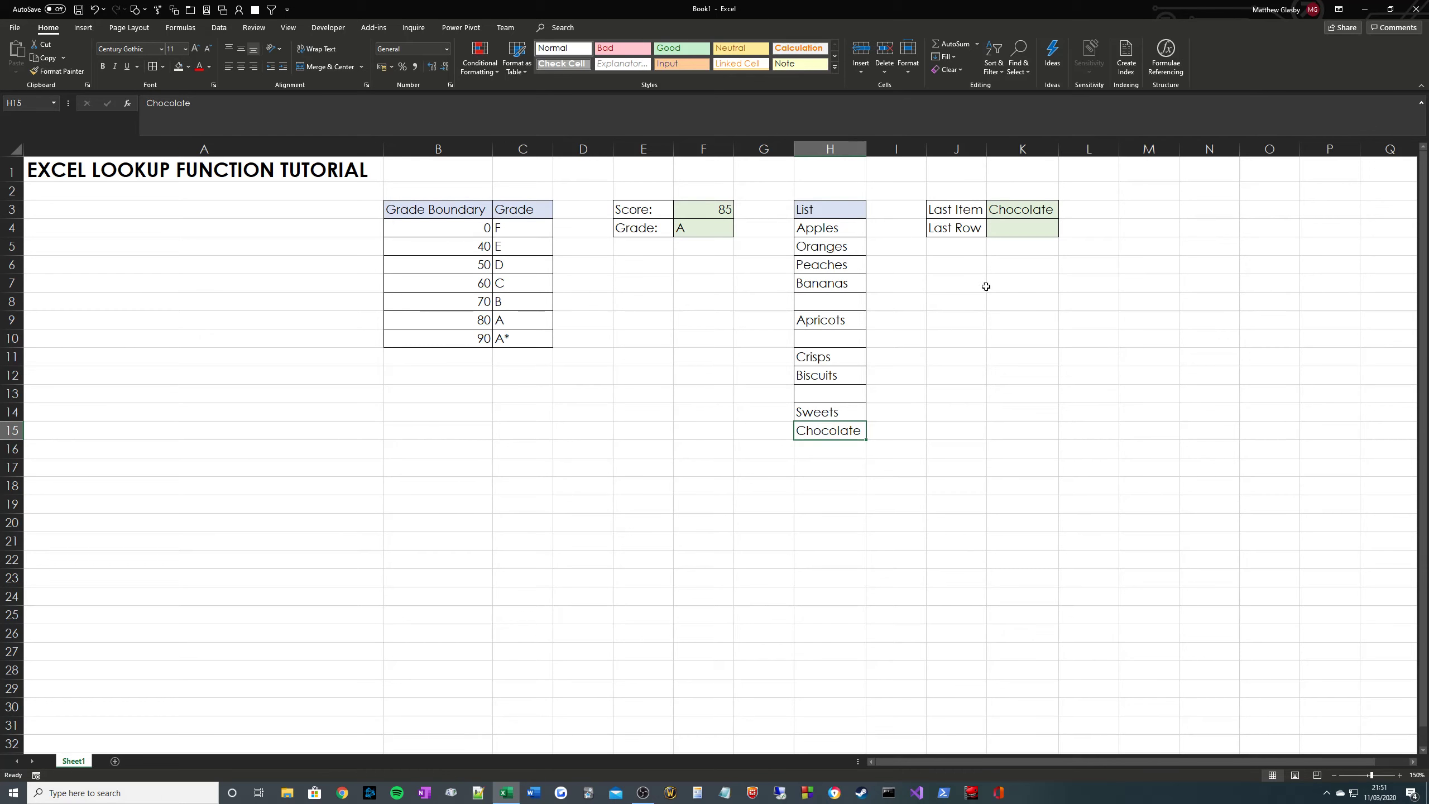
pyautogui.click(833, 426)
pyautogui.press('Delete')
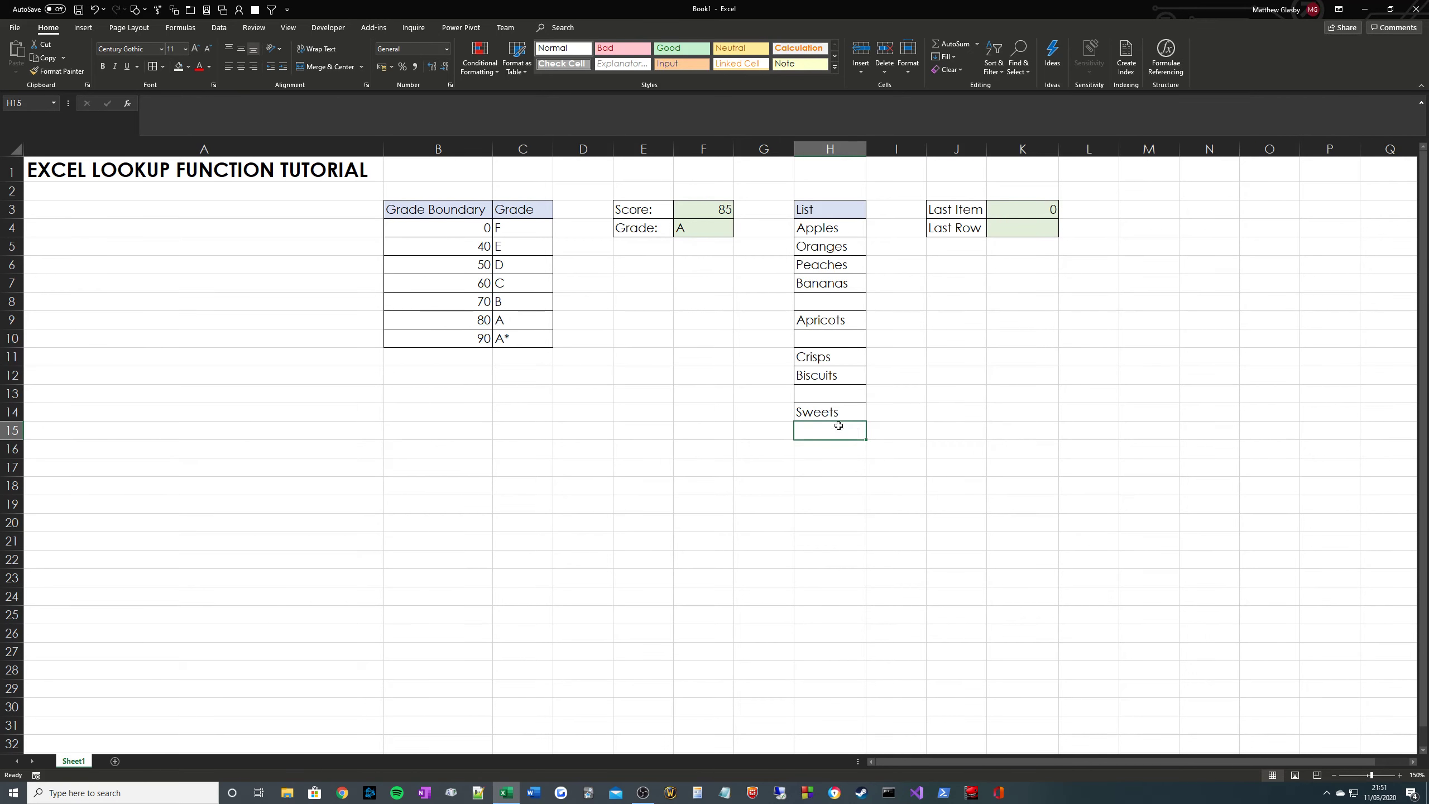
pyautogui.press('Up')
# Replace the array constant in K3's formula with 1/(H3:H15<>"").
pyautogui.click(1012, 206)
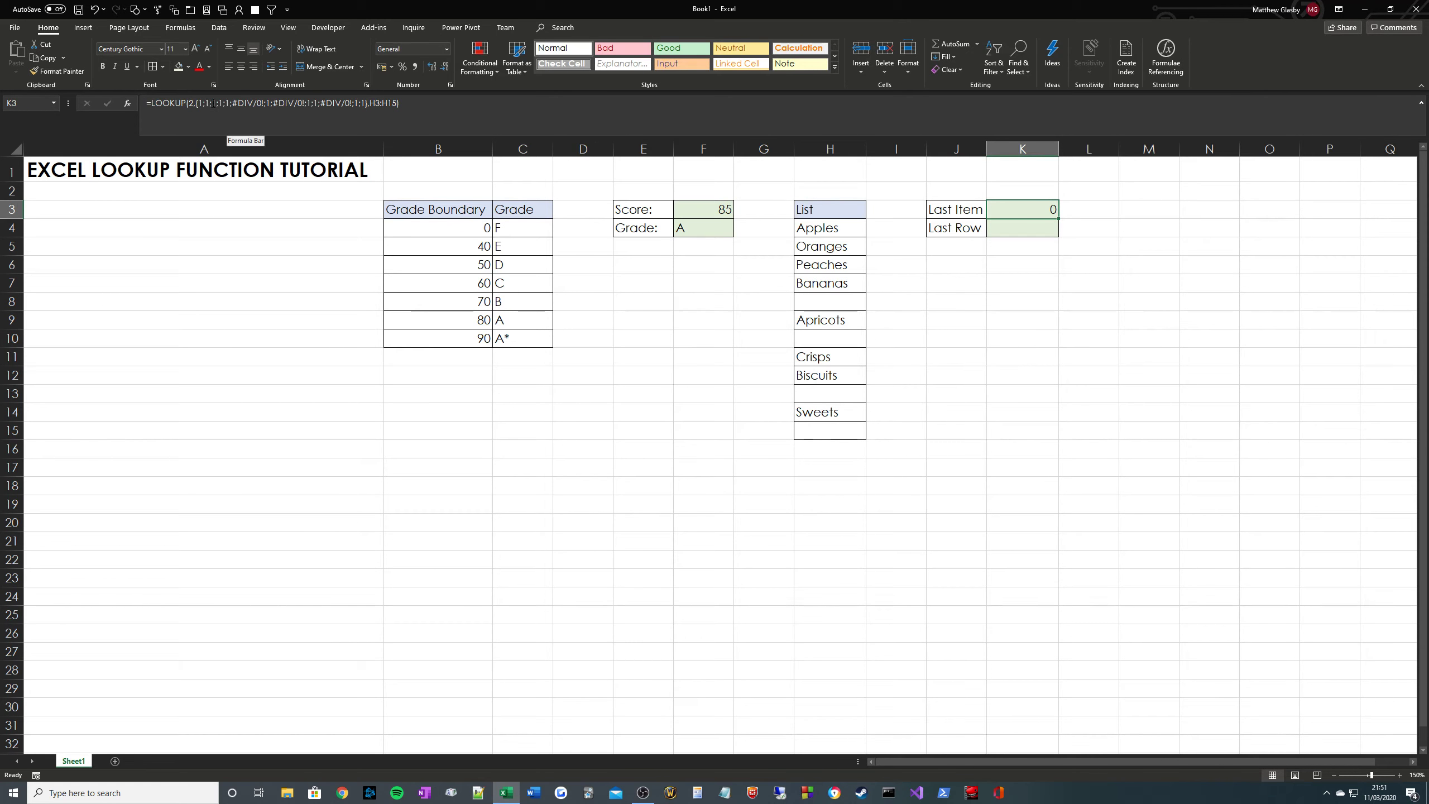
pyautogui.moveTo(367, 106); pyautogui.dragTo(196, 105)
pyautogui.write('1/(H')
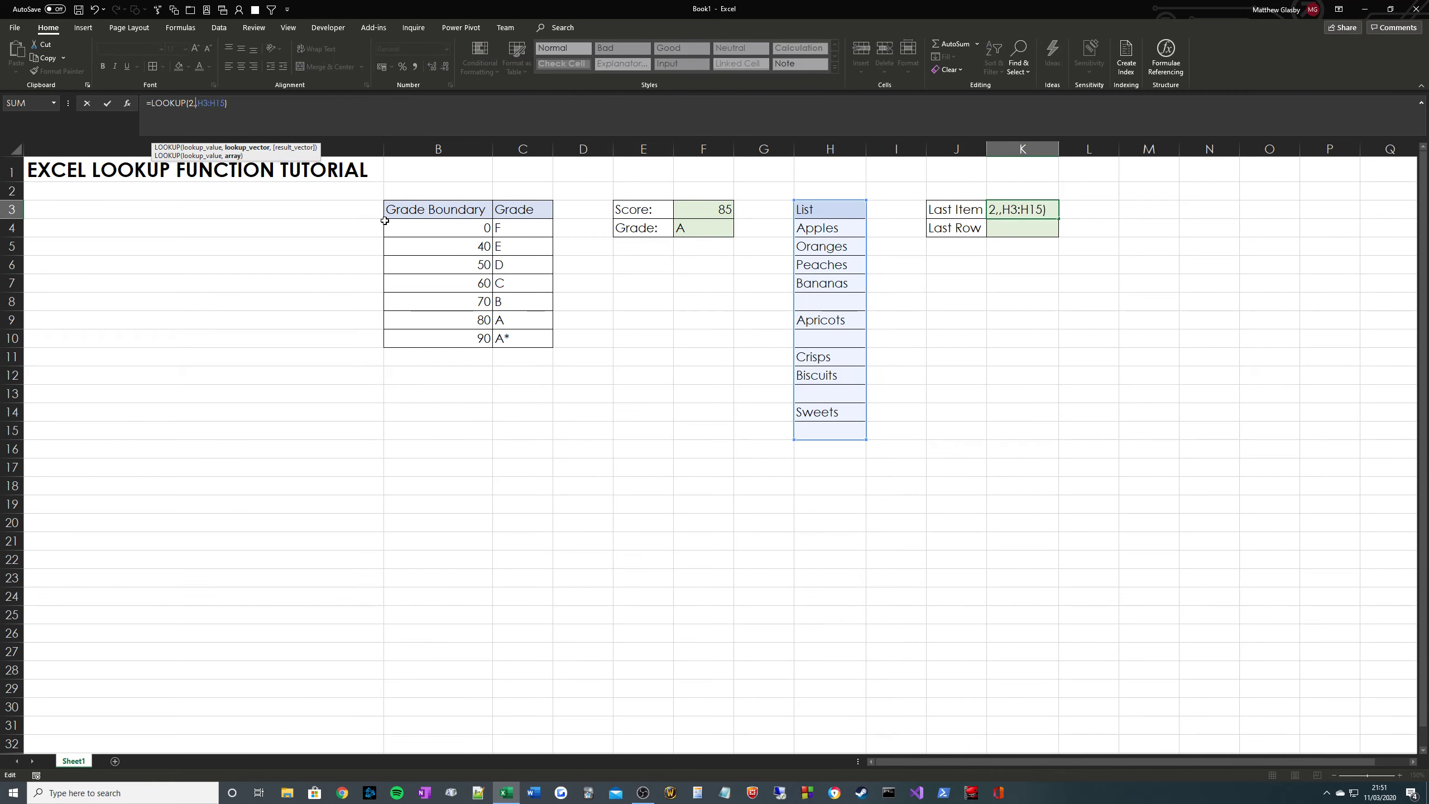
pyautogui.write('3:H15<>""')
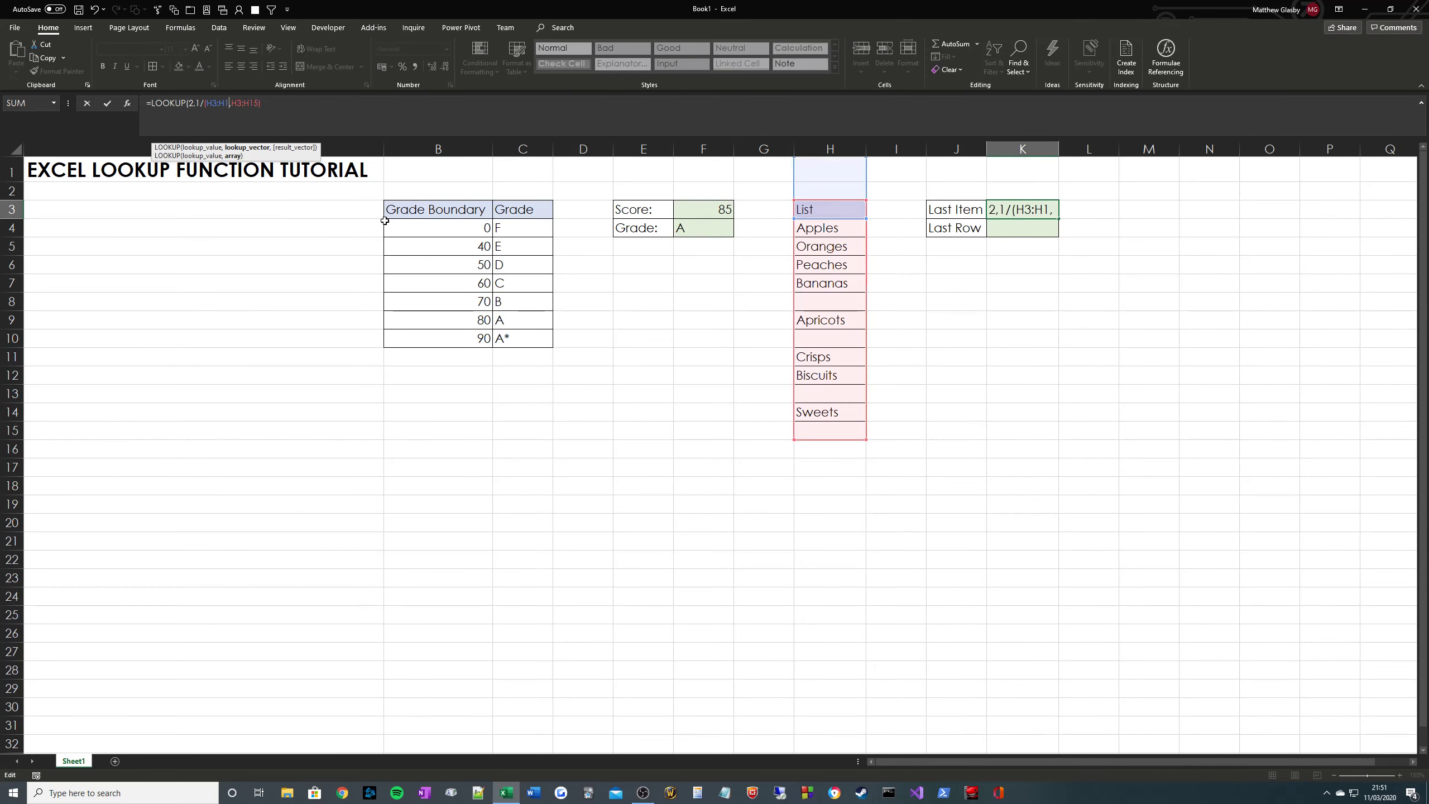
pyautogui.write(')')
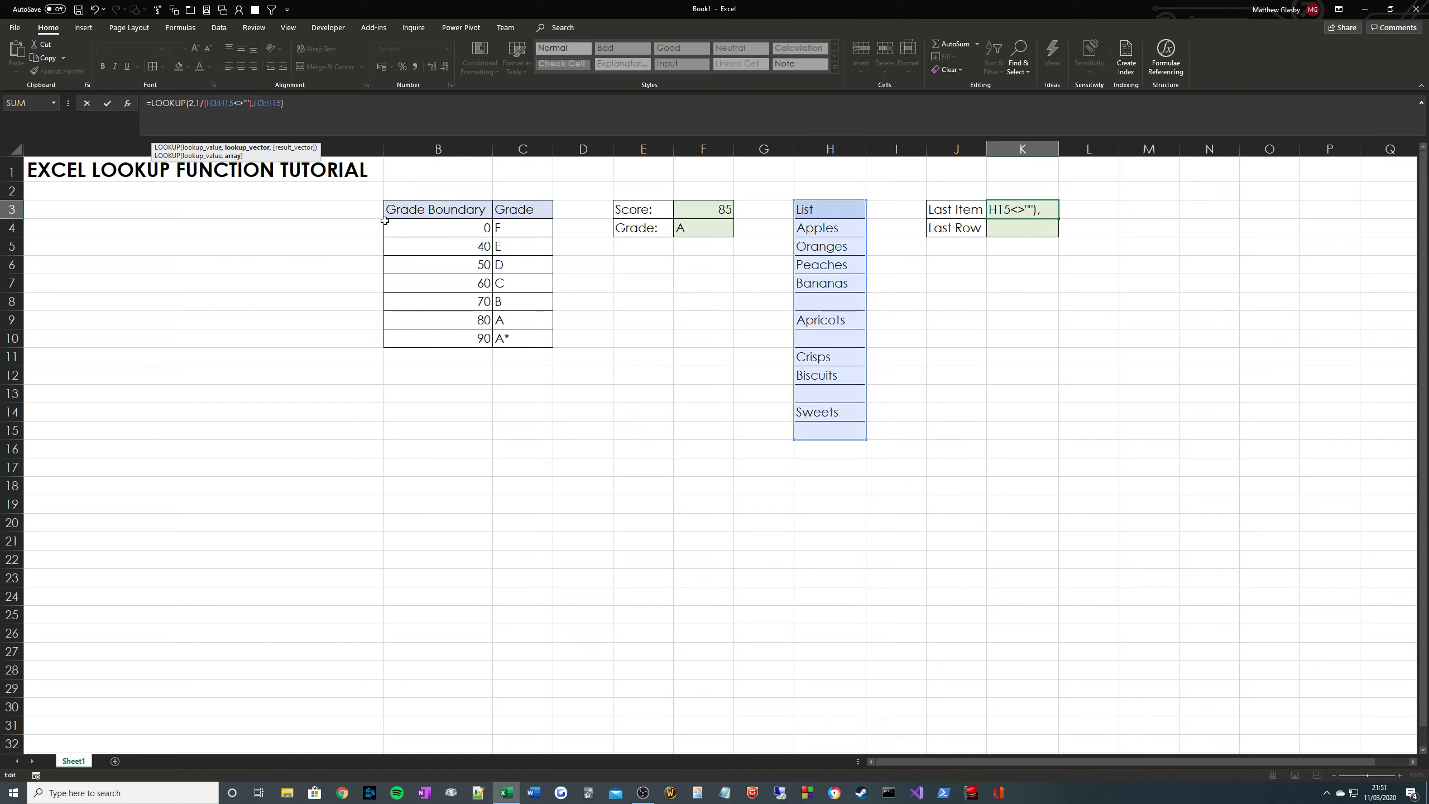
pyautogui.hotkey('ctrl', 'Return')
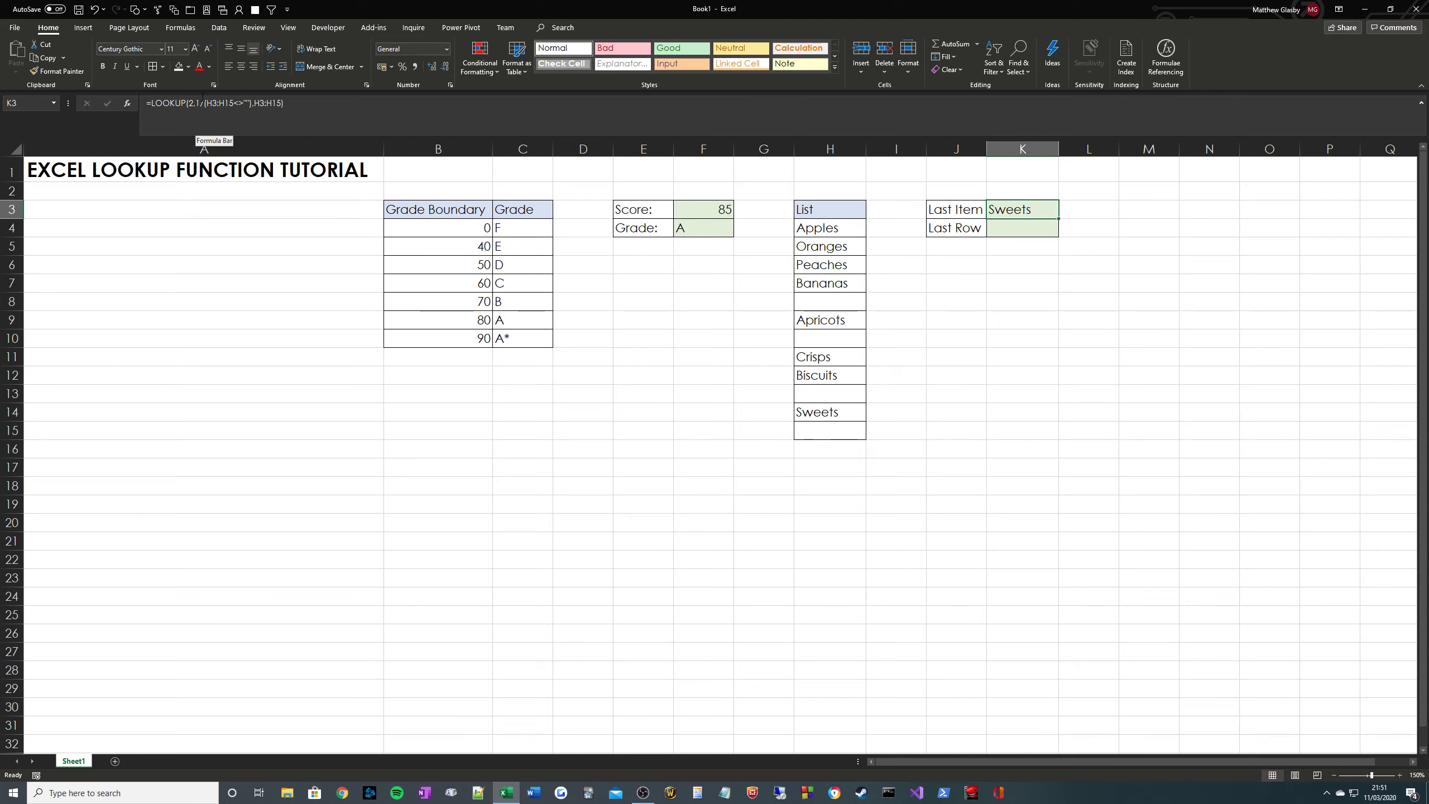
# Enter Chocolate in H15 as the last item of the list.
pyautogui.click(856, 435)
pyautogui.write('Chocolate')
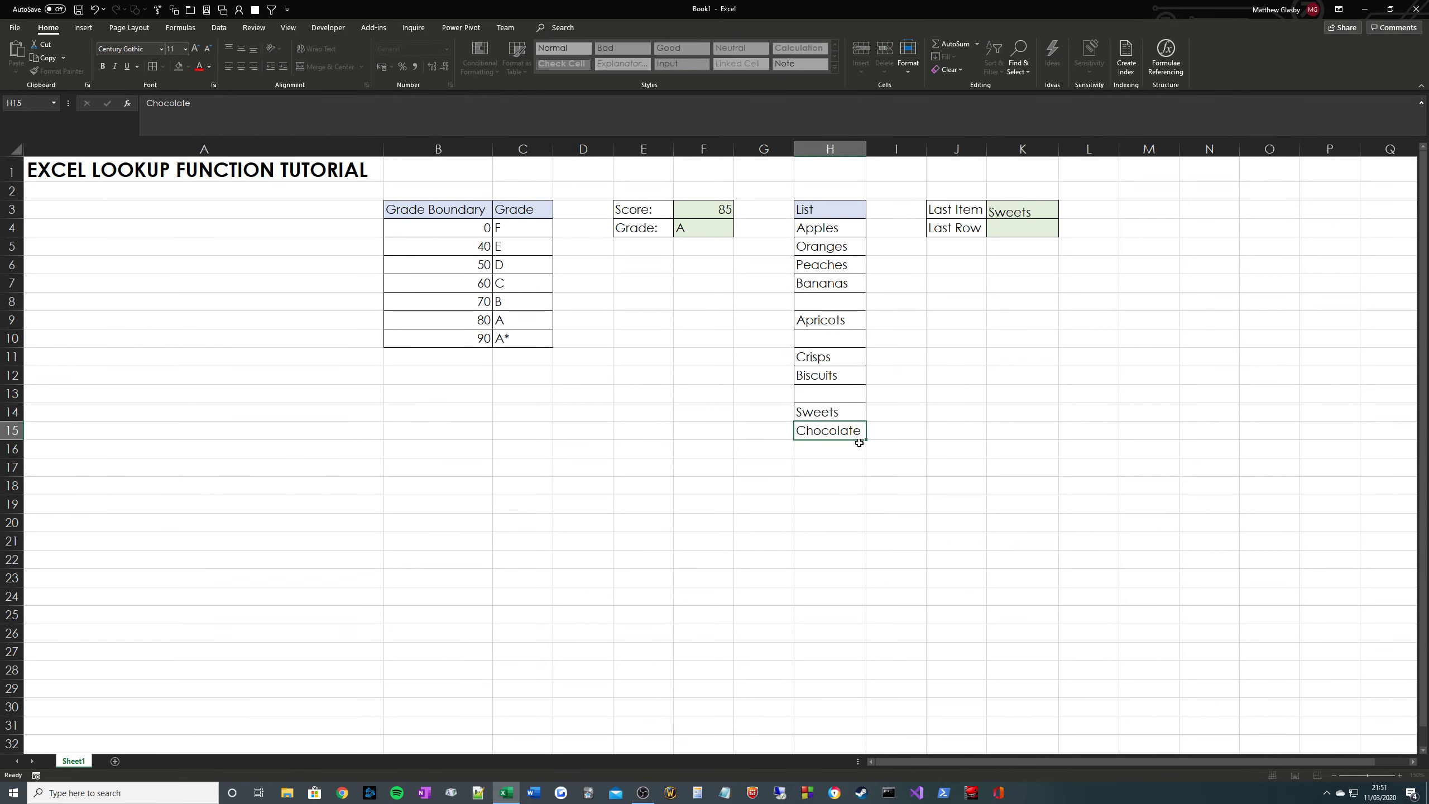
pyautogui.press('Return')
pyautogui.press('Up')
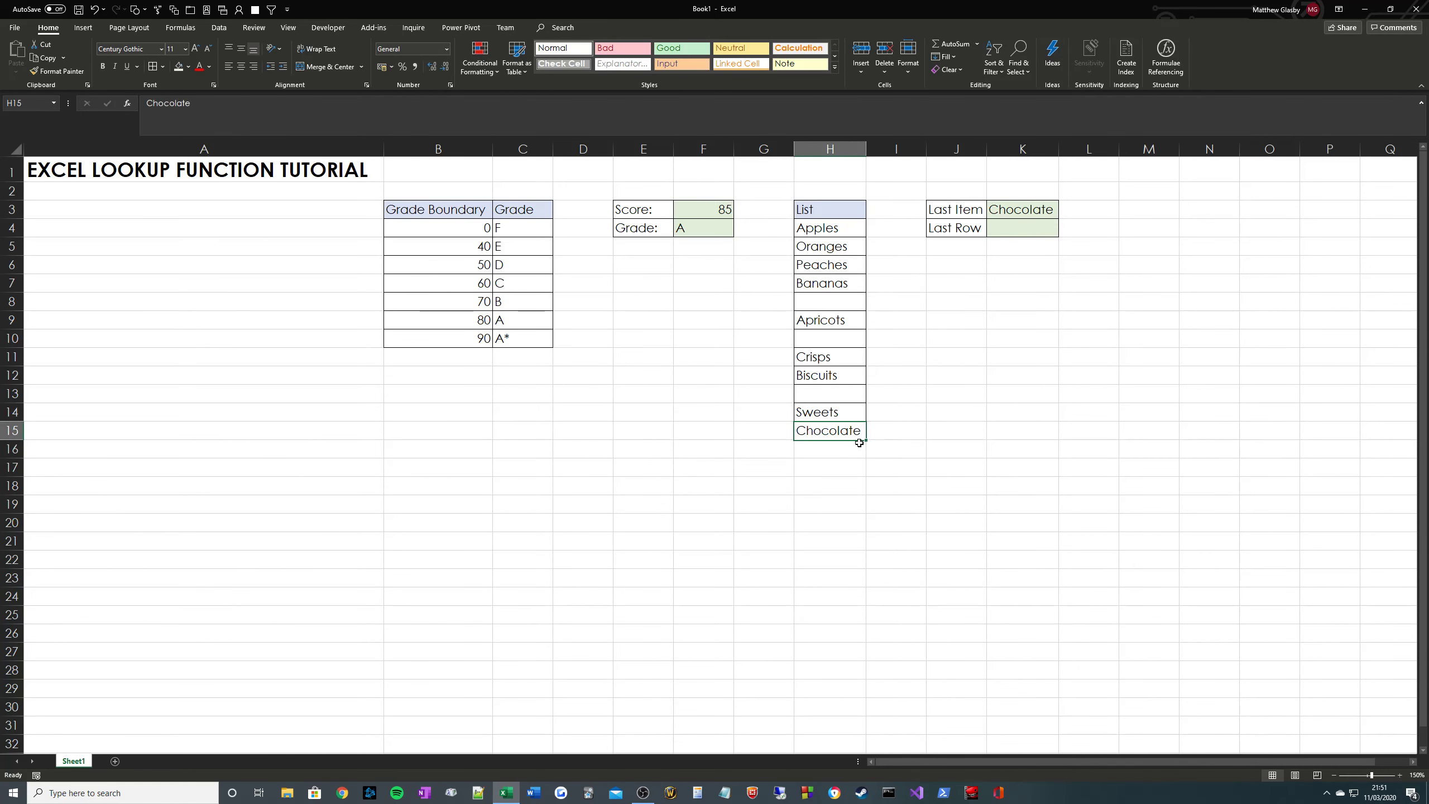
# Try clearing the last two list items in H14:H15, and undo the deletion.
pyautogui.hotkey('shift', 'Up')
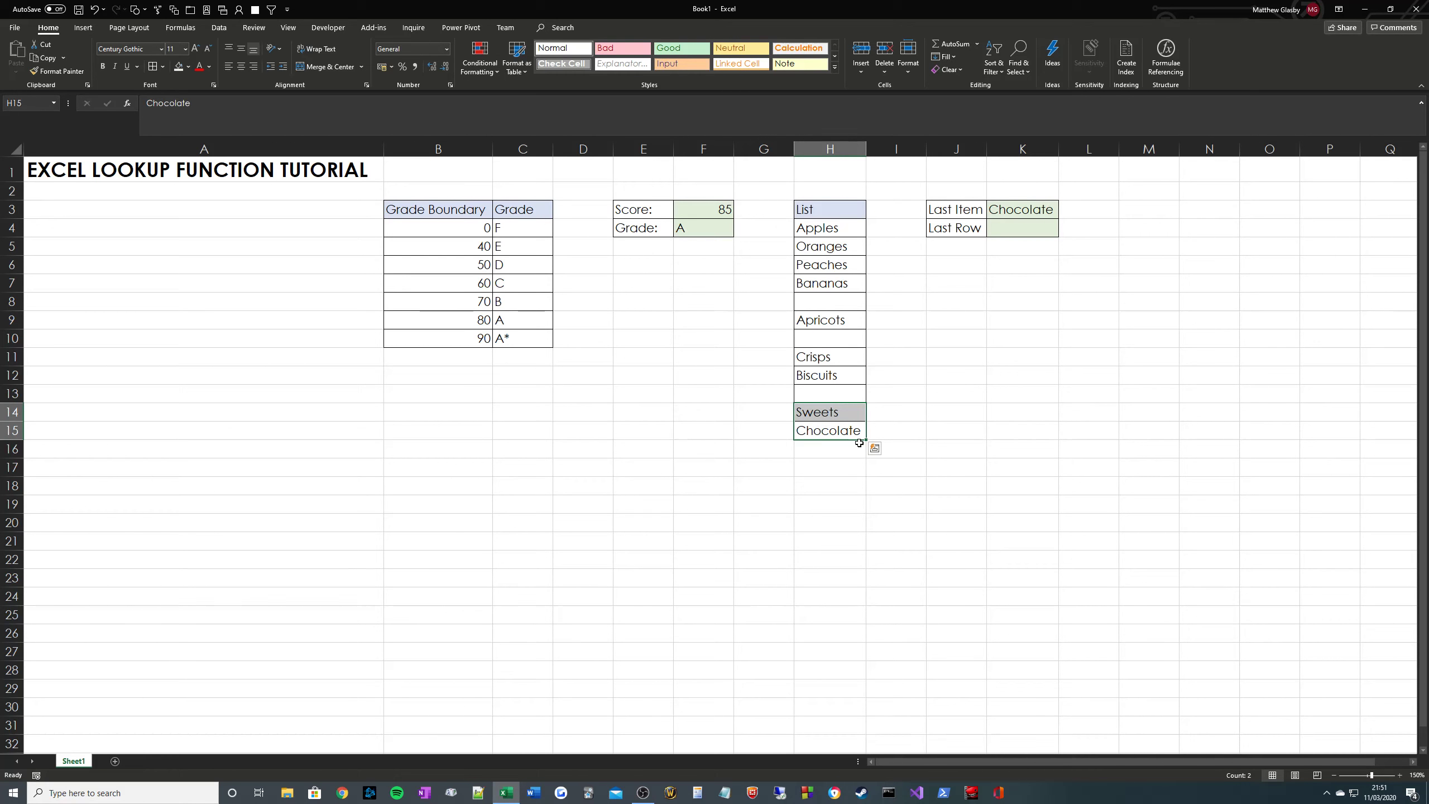
pyautogui.press('Delete')
pyautogui.hotkey('ctrl', 'z')
pyautogui.click(1014, 211)
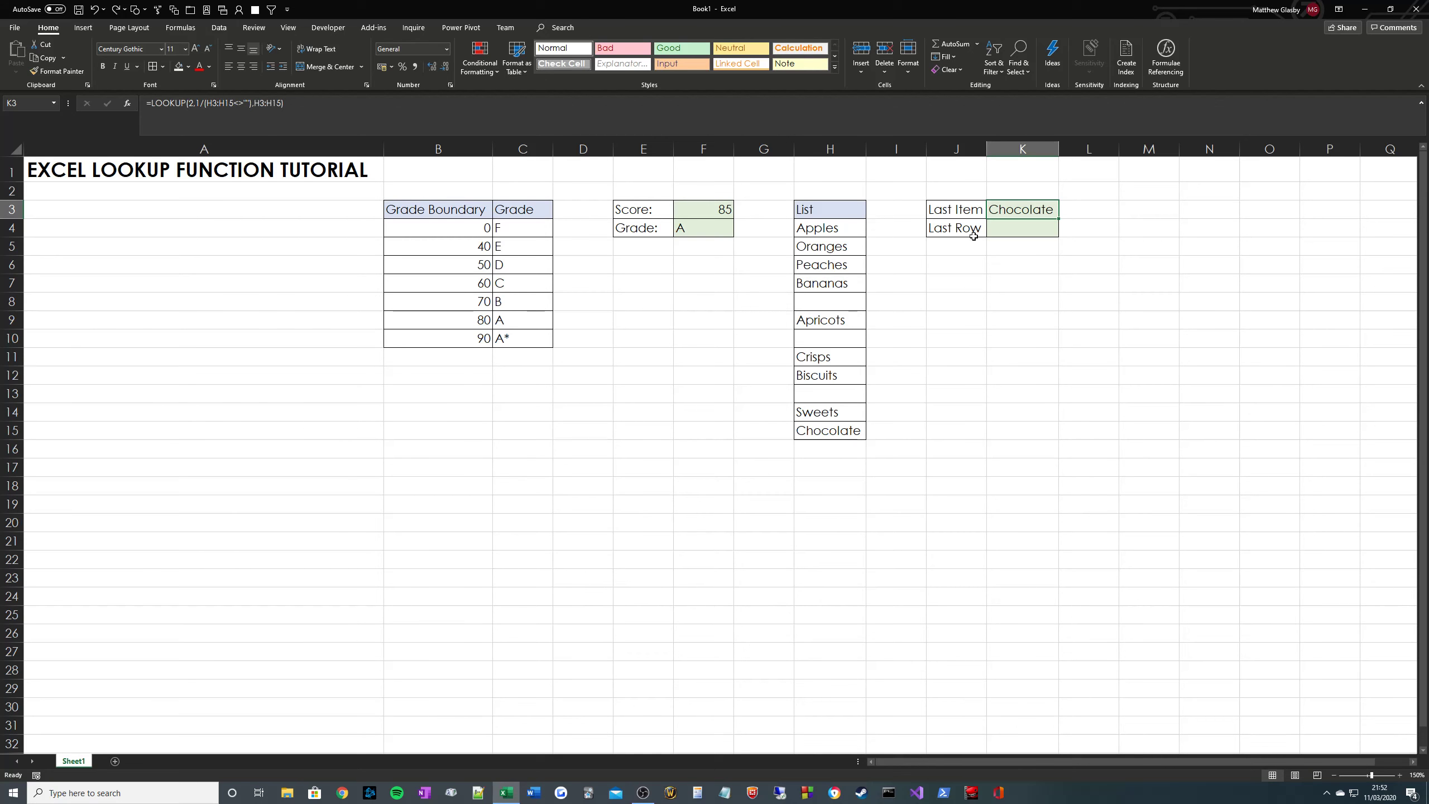
# Write =LOOKUP(2,1/(H3:H15<>""),ROW(H3:H15)) in K4 to find the last row of the list.
pyautogui.click(1025, 224)
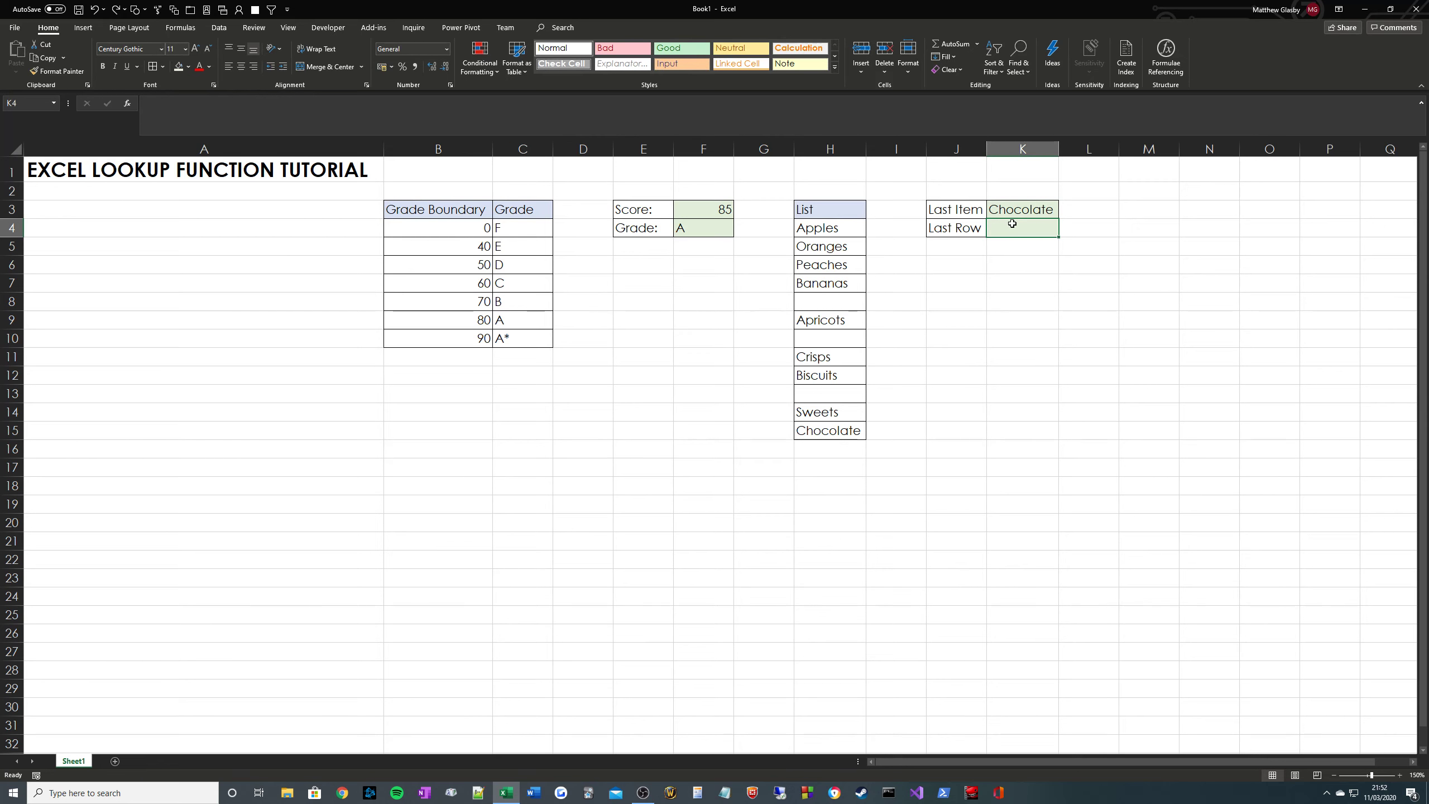
pyautogui.write('=LOOKU')
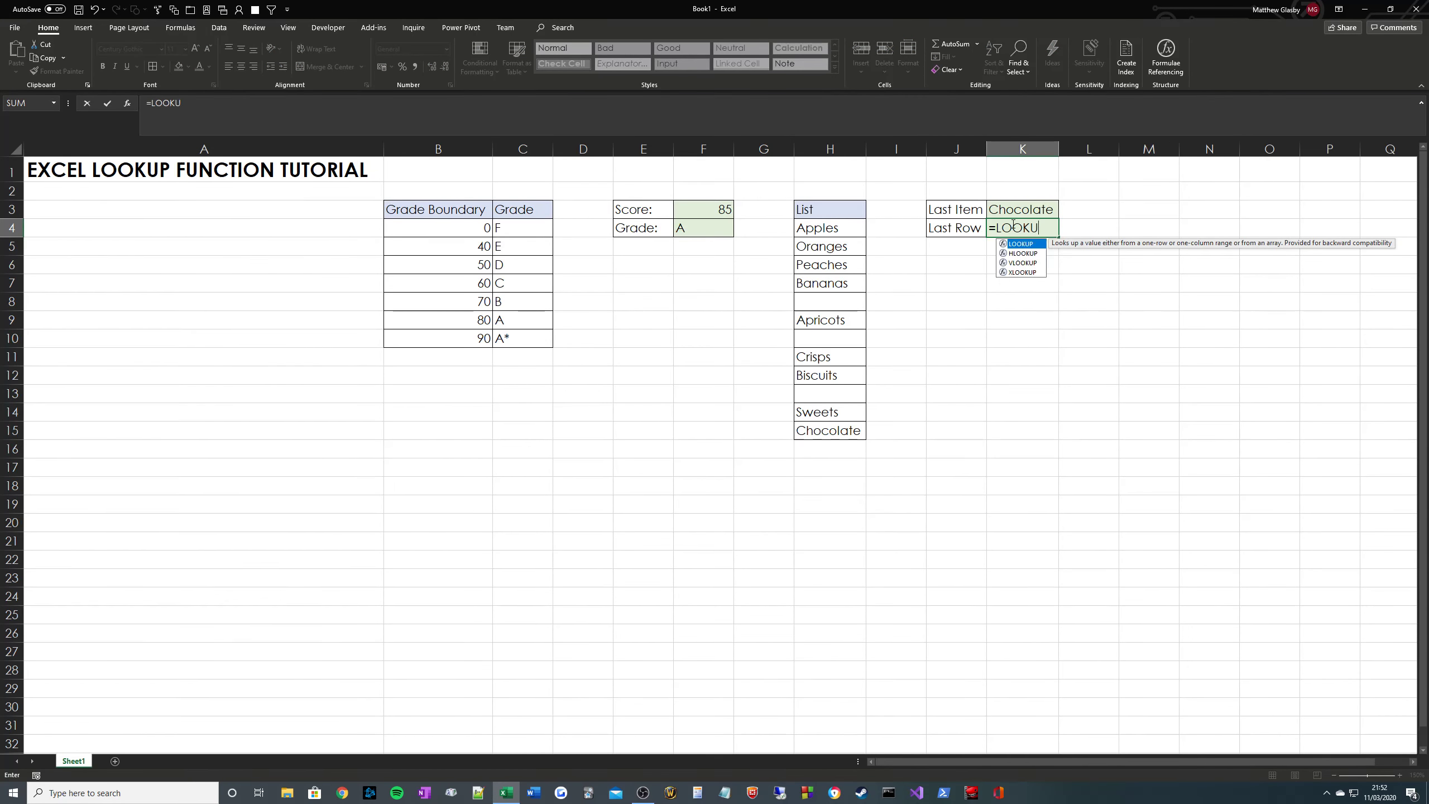
pyautogui.write('P(2,1/(')
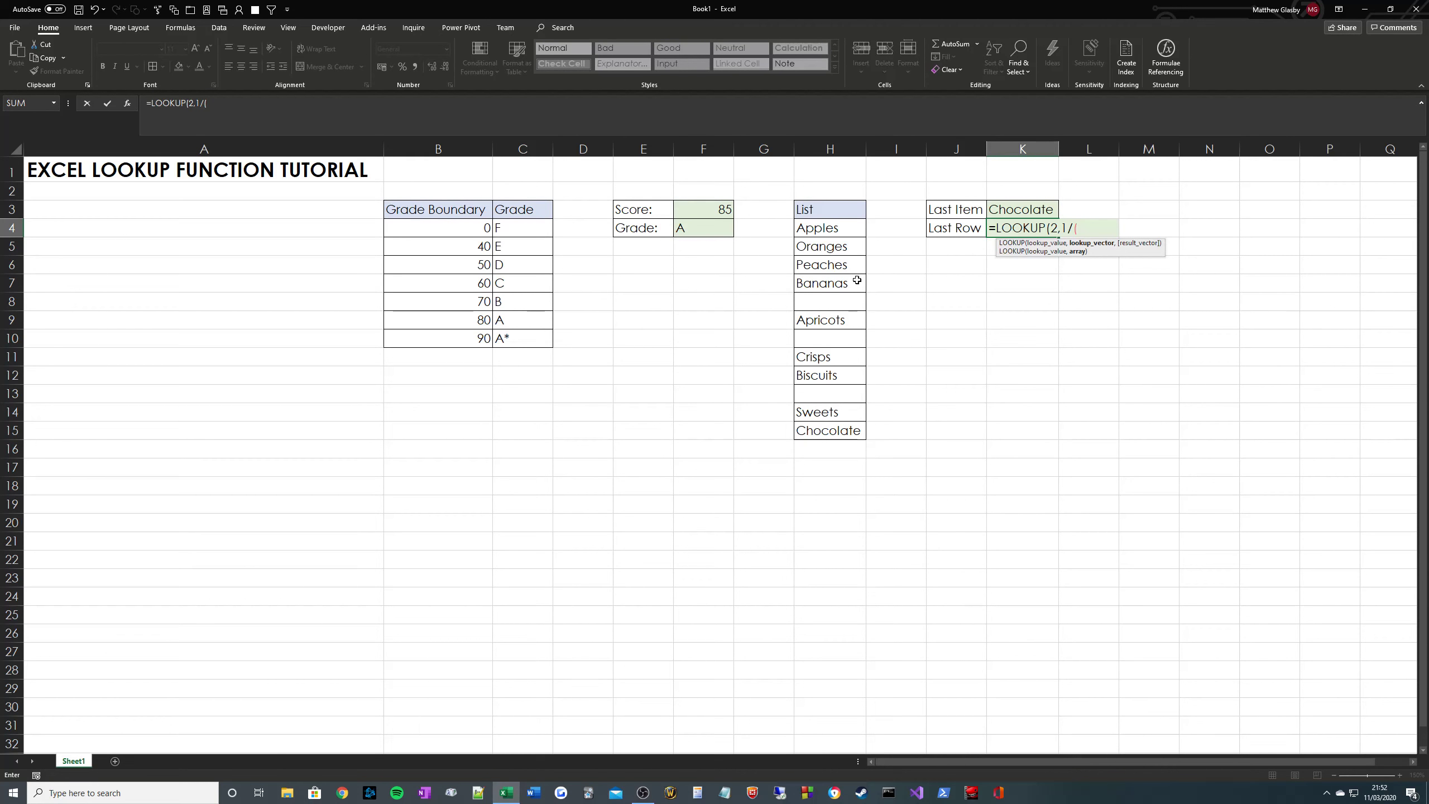
pyautogui.moveTo(834, 210); pyautogui.dragTo(818, 426)
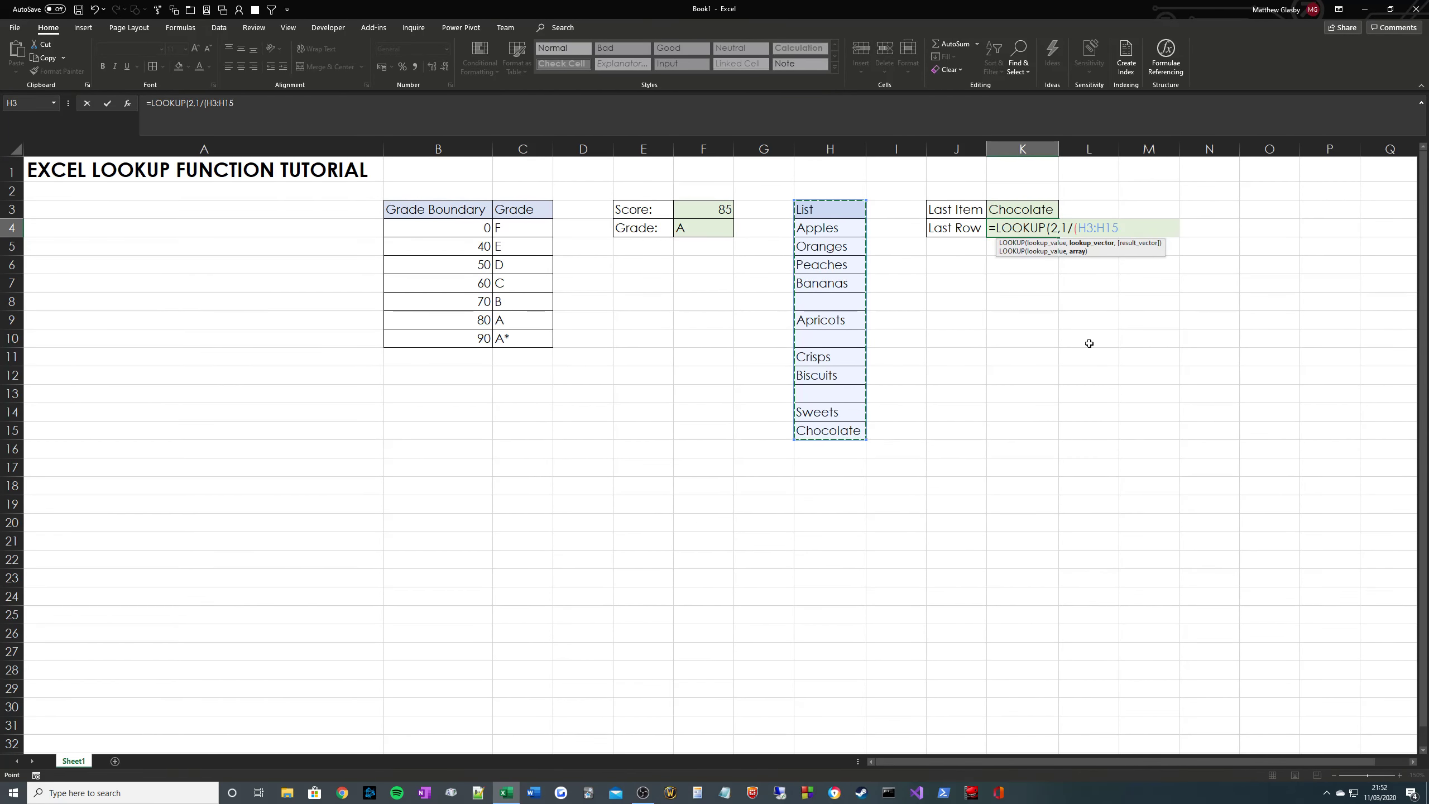
pyautogui.write('<>""),ROW(')
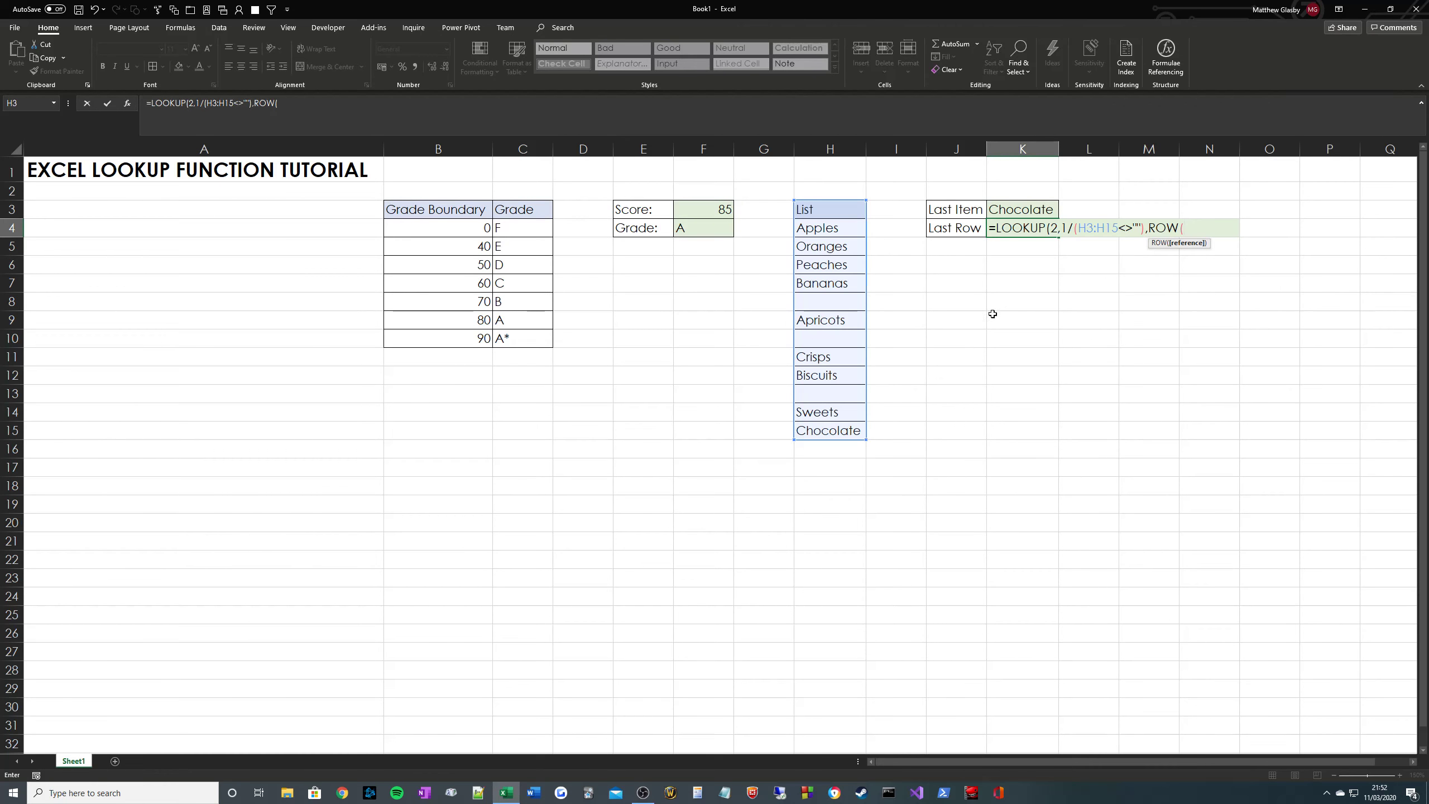
pyautogui.moveTo(837, 204); pyautogui.dragTo(831, 430)
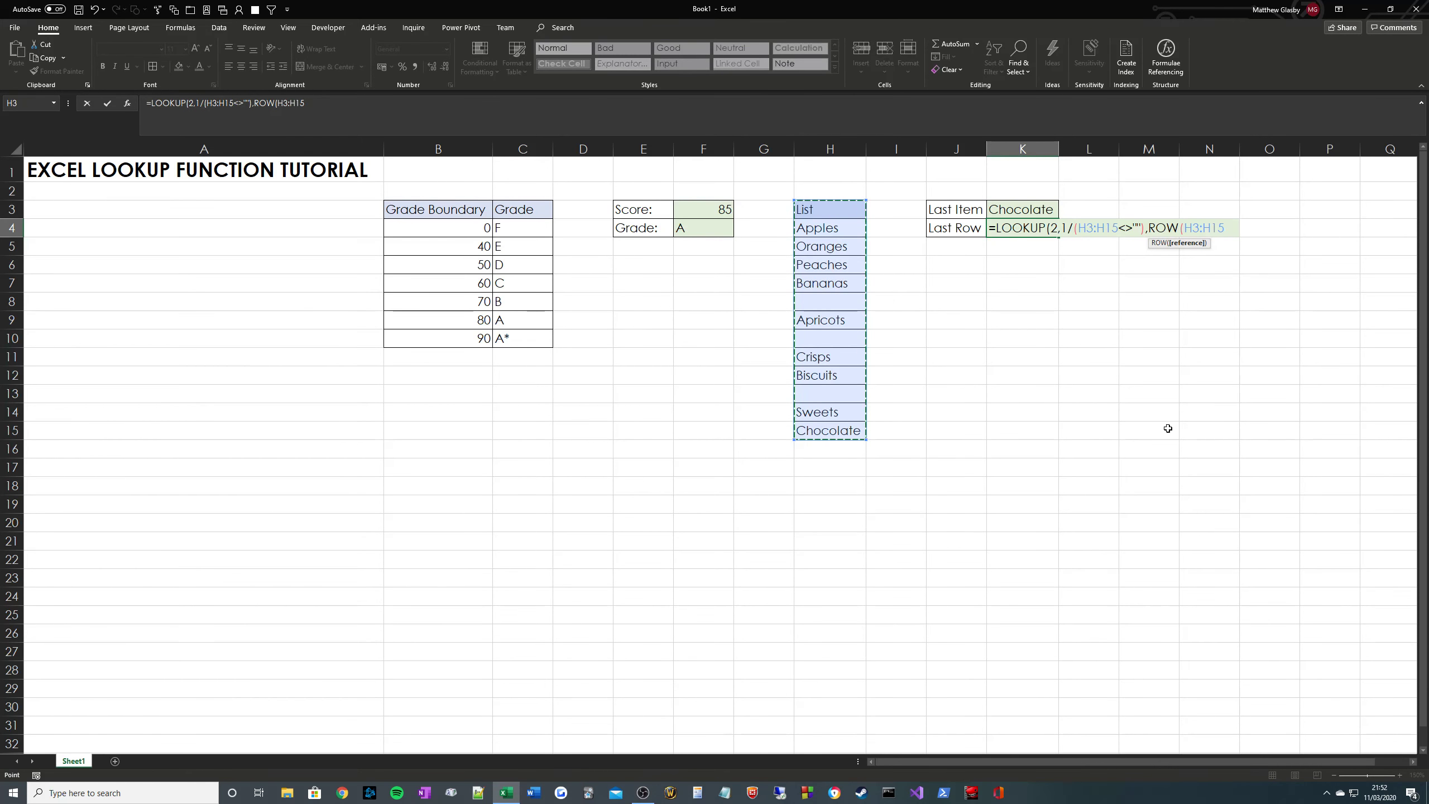
pyautogui.write(')')
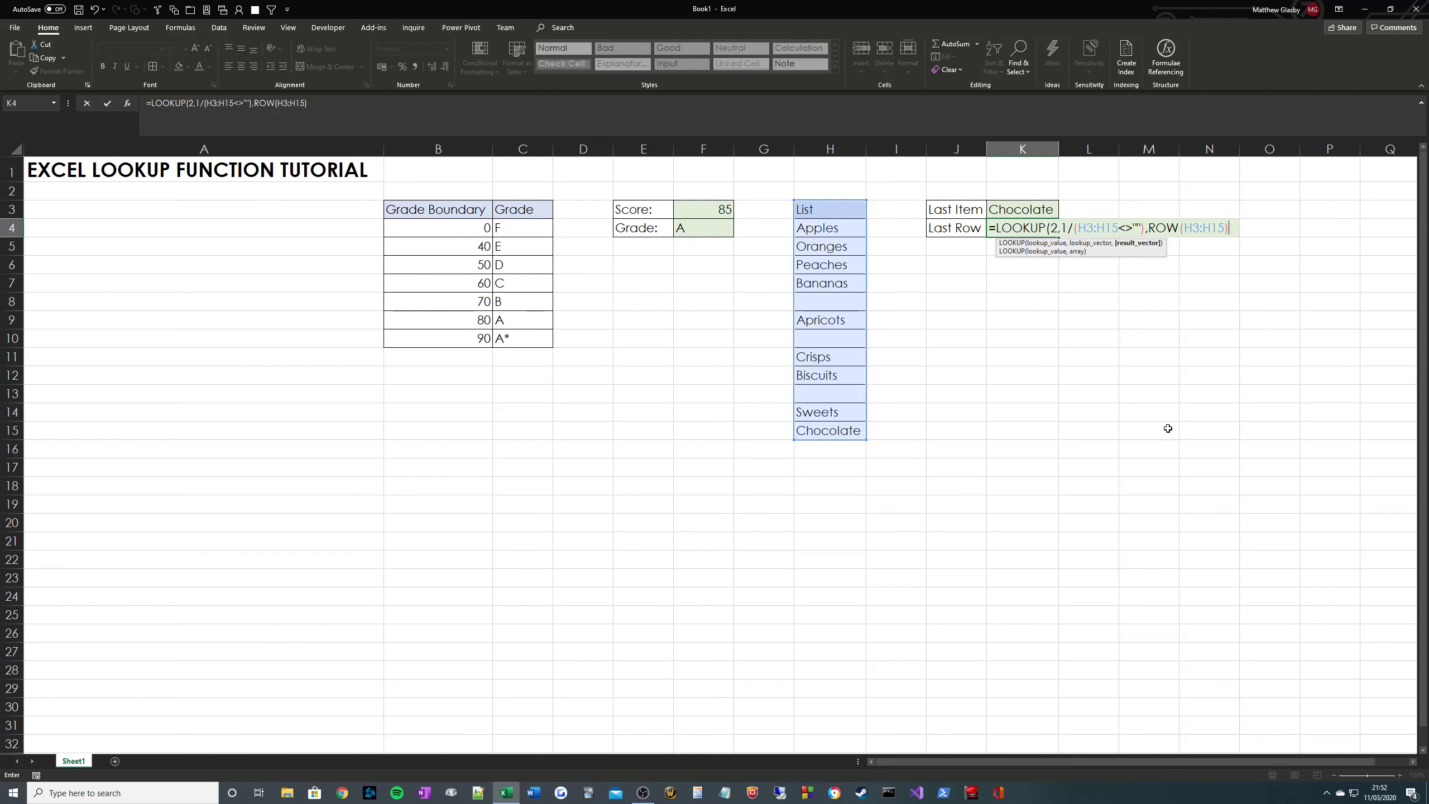
pyautogui.write(')')
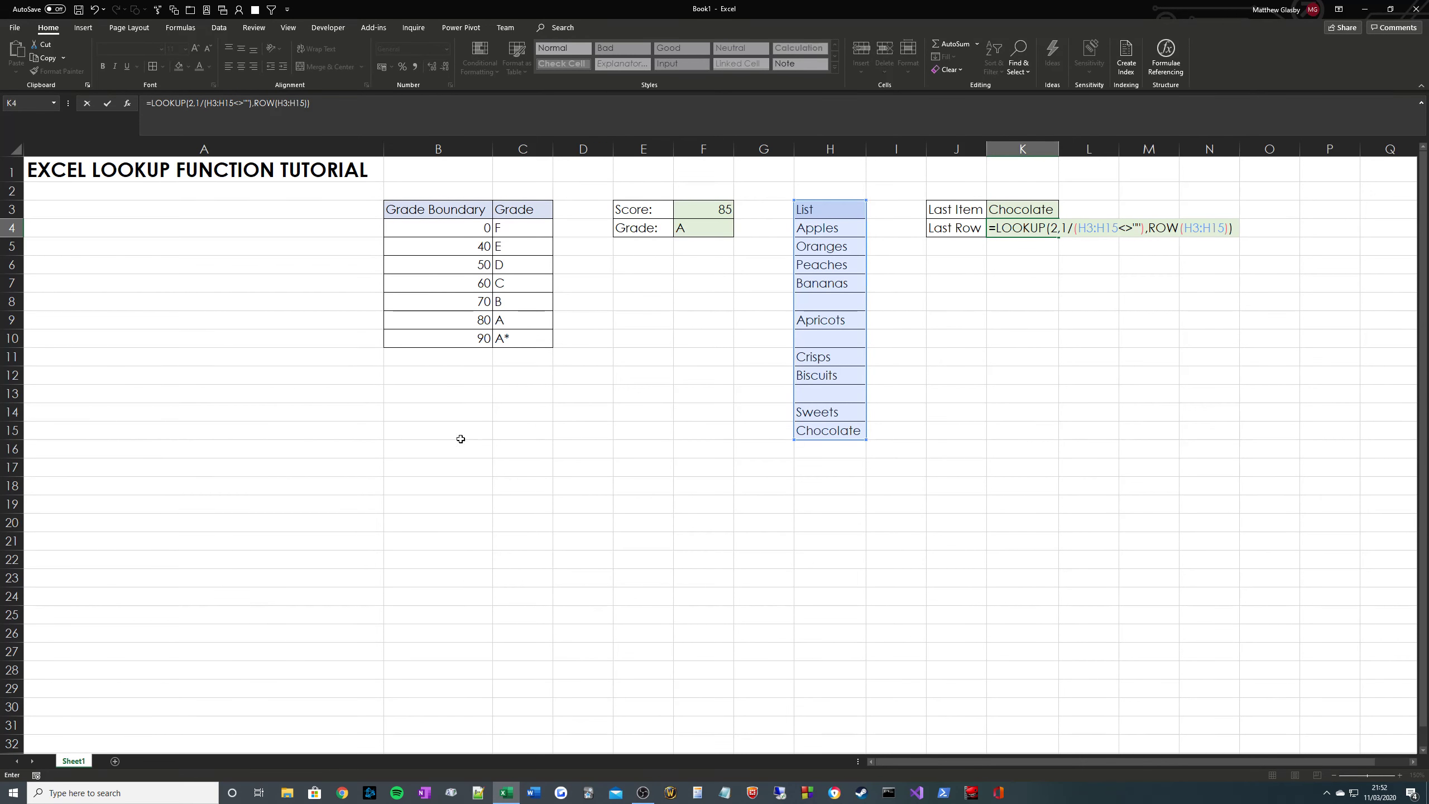
pyautogui.hotkey('ctrl', 'Return')
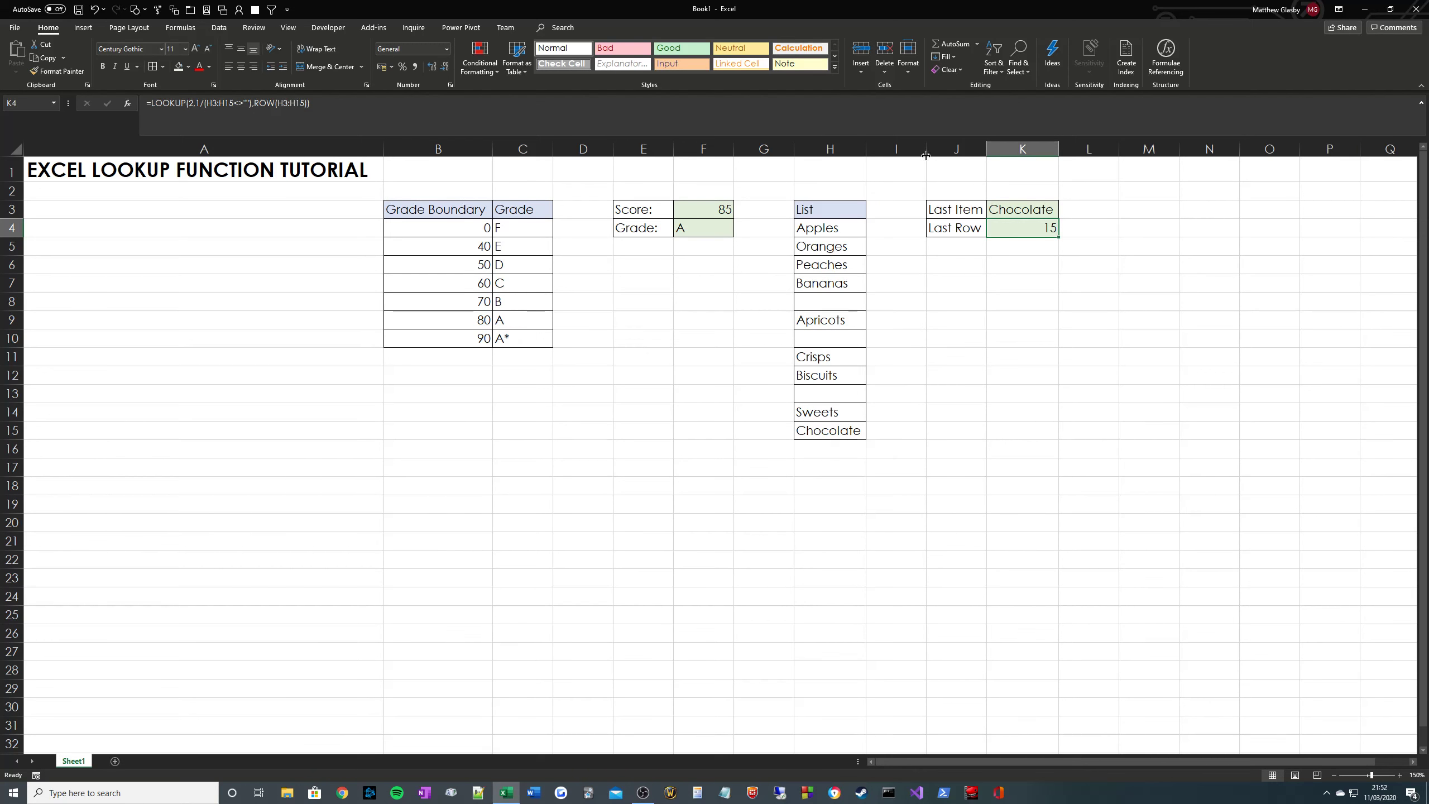
# Clear Chocolate from H15 and Sweets from H14 to test the last item and last row formulas.
pyautogui.click(842, 430)
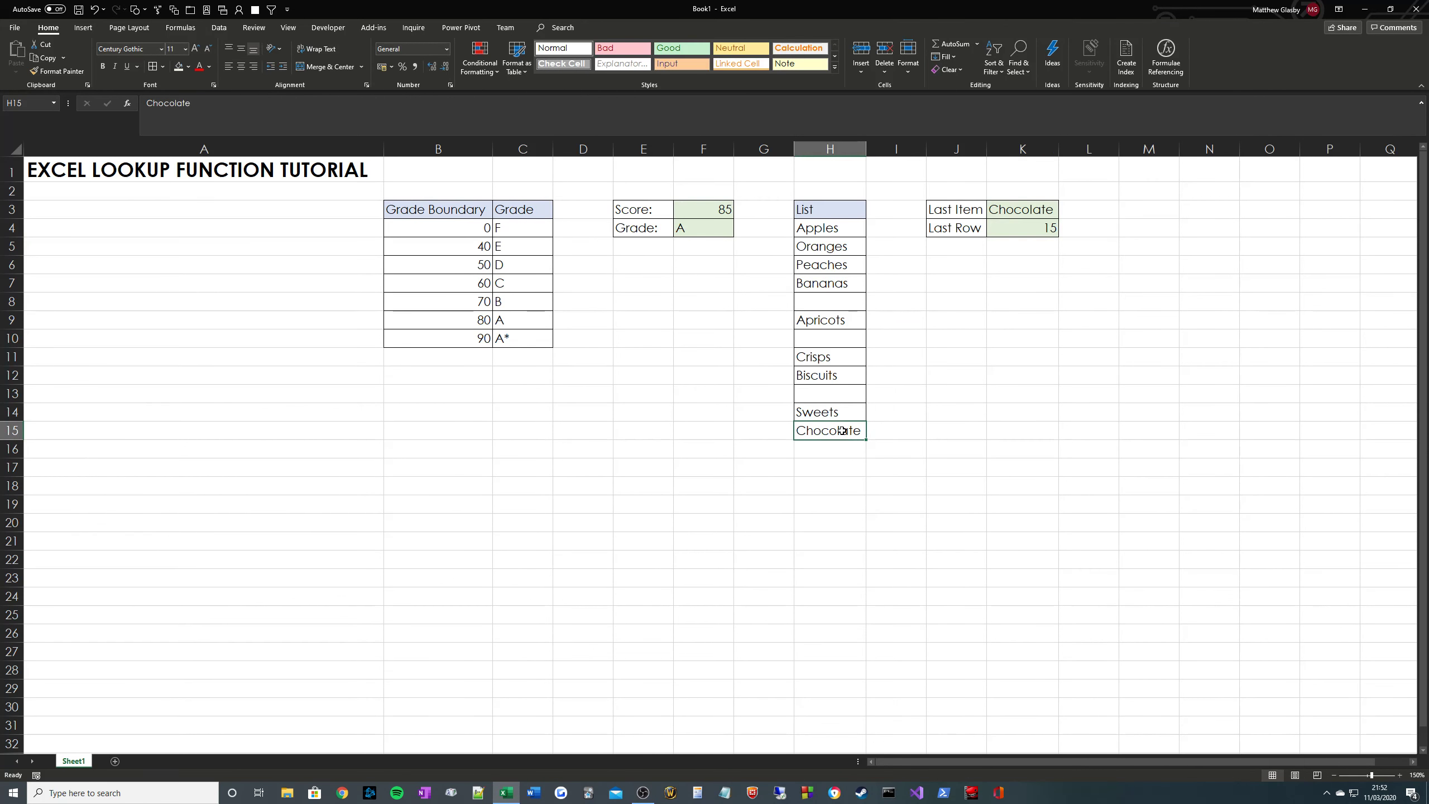
pyautogui.press('Delete')
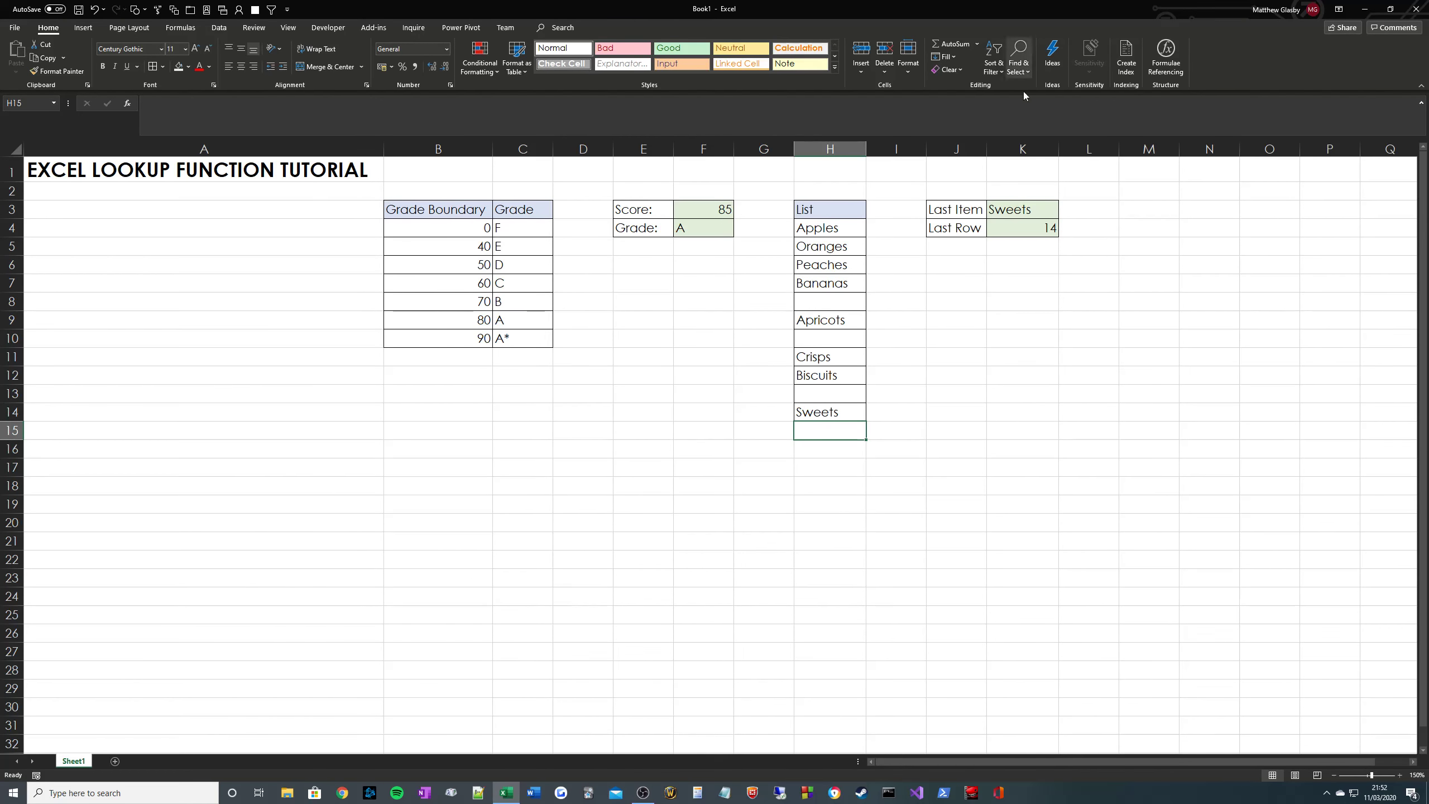
pyautogui.moveTo(1015, 209); pyautogui.dragTo(1025, 228)
pyautogui.click(828, 411)
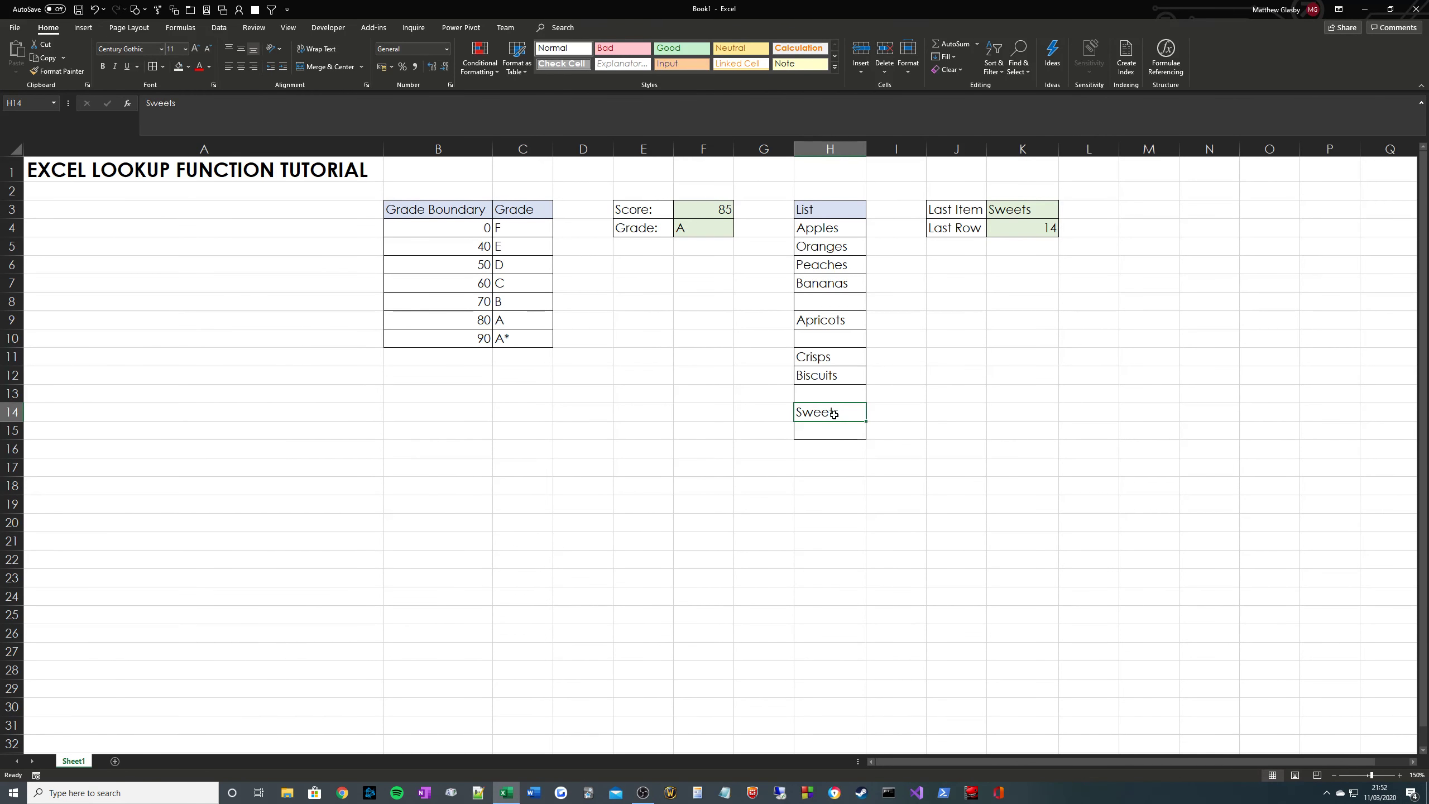
pyautogui.press('Delete')
# Wrap the LOOKUP formula in K4 in an ADDRESS function with column number 1.
pyautogui.click(1021, 230)
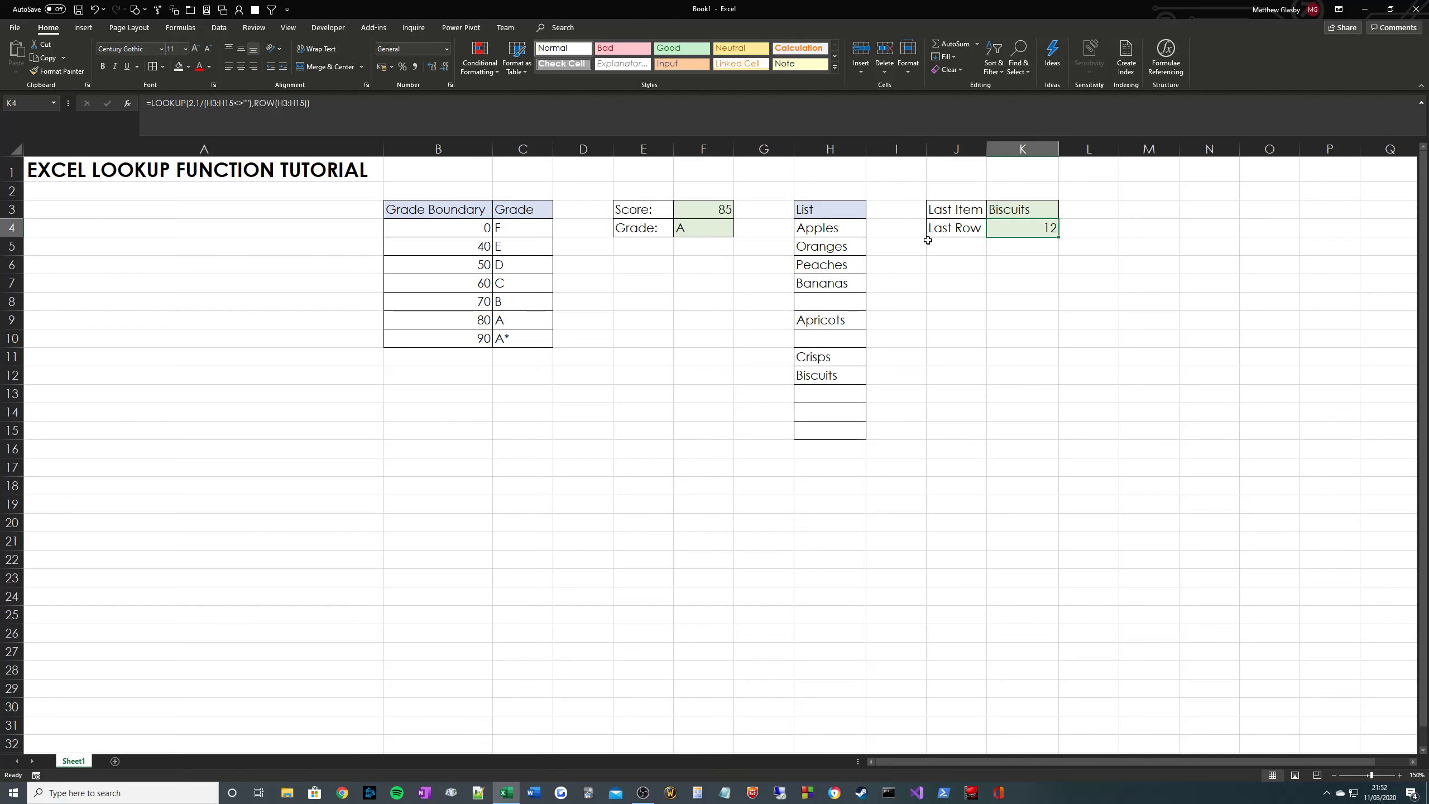
pyautogui.click(149, 104)
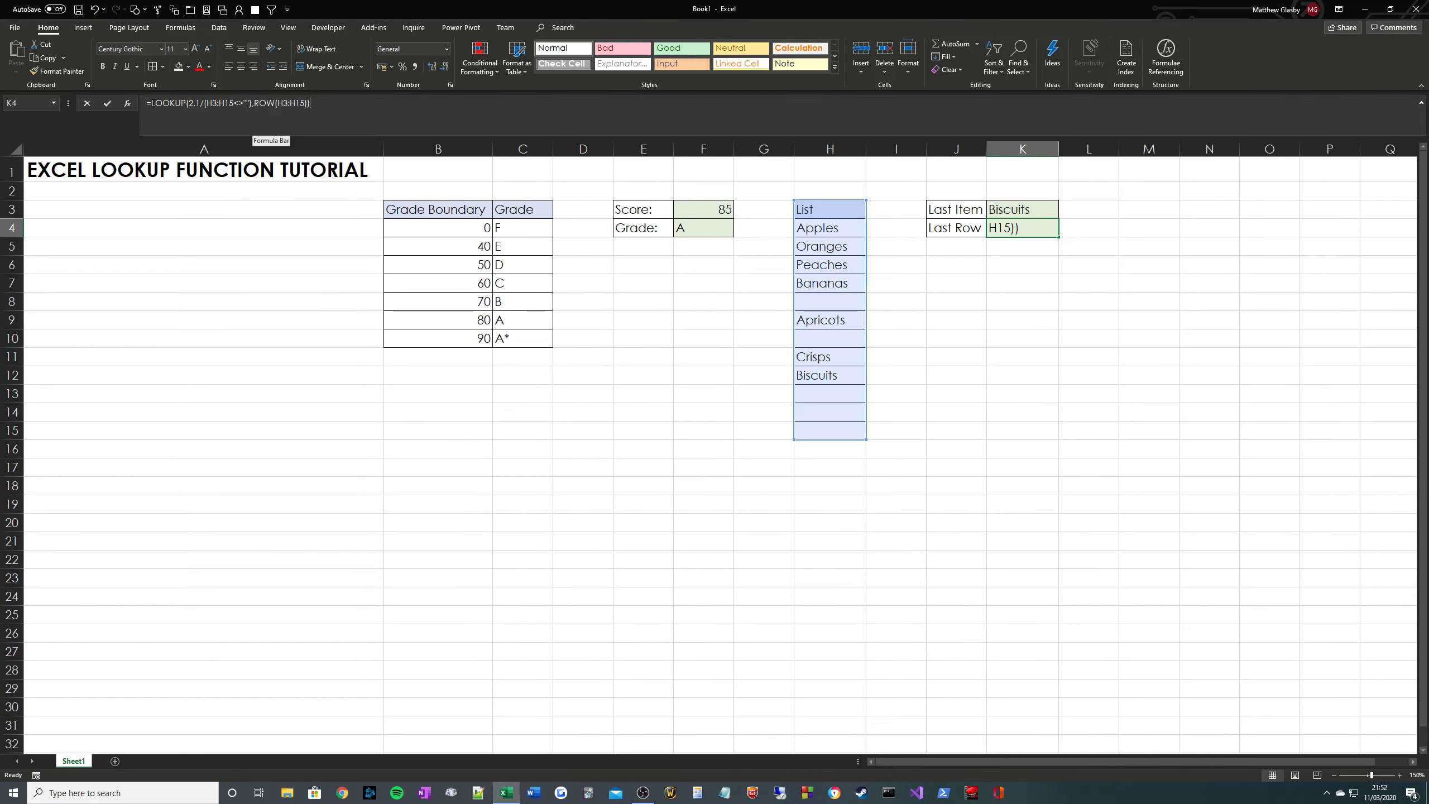
pyautogui.write('ADDRESS(')
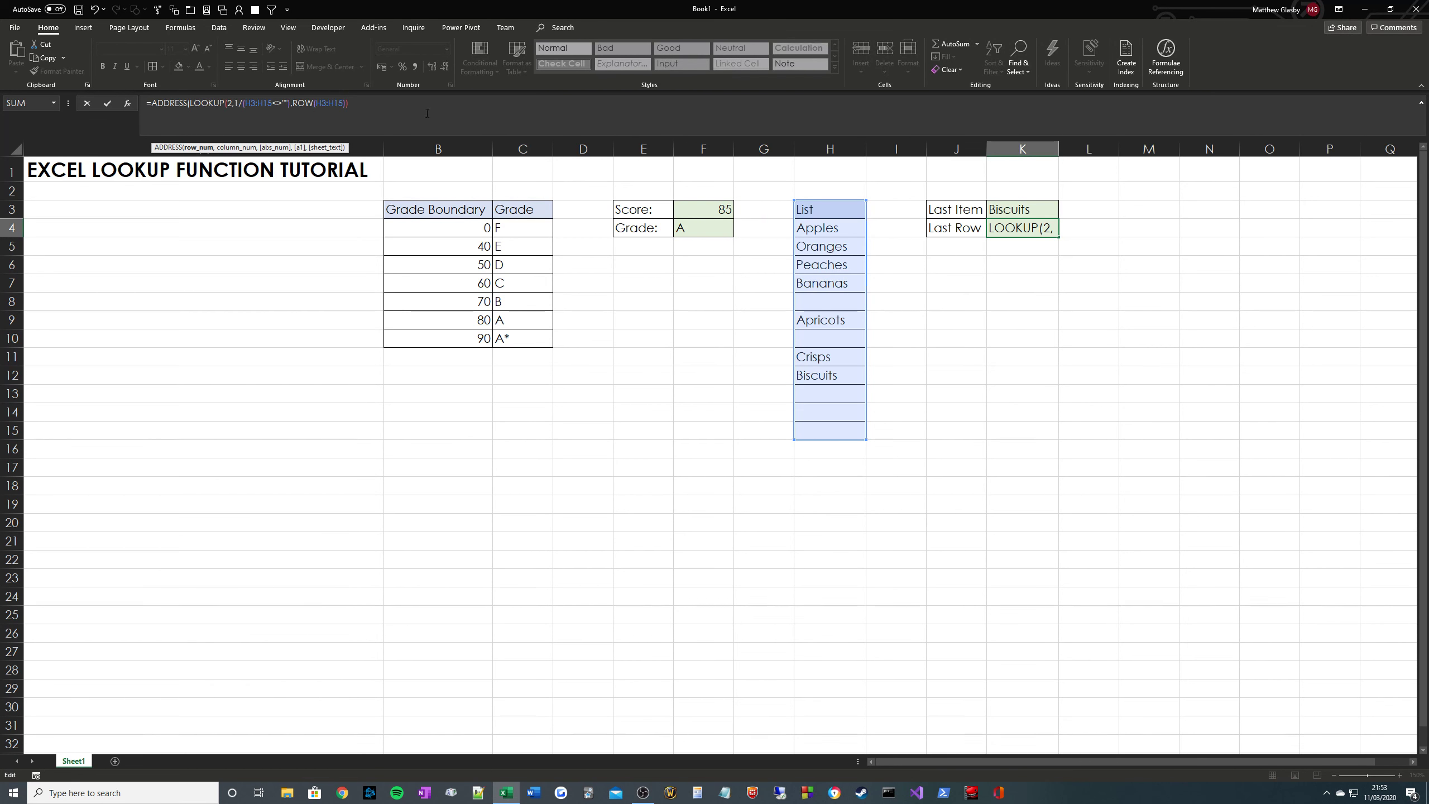
pyautogui.write(',1)')
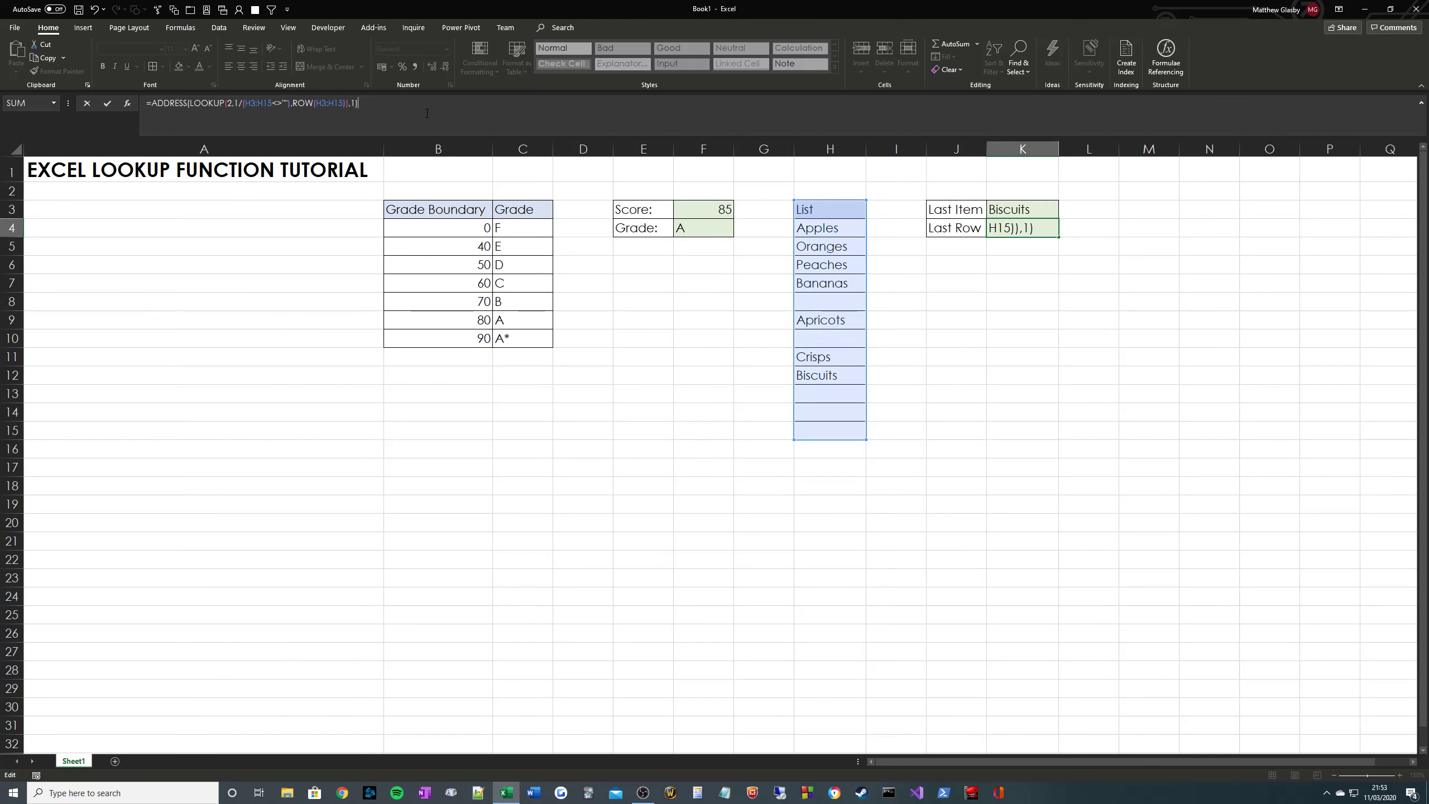
pyautogui.press('Return')
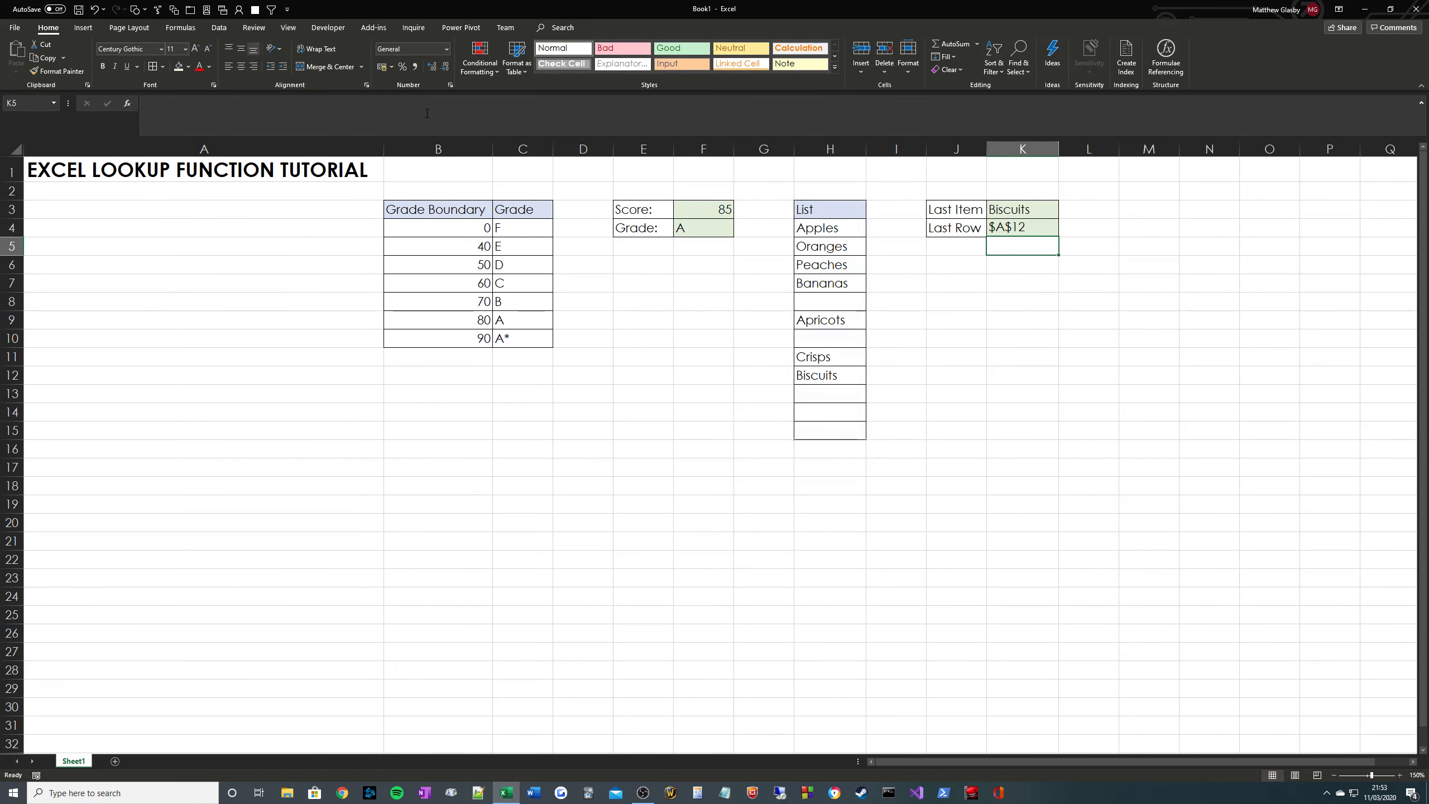
# Enter Hello World in A12, the column A cell on the list's last filled row.
pyautogui.click(831, 379)
pyautogui.hotkey('shift', 'space')
pyautogui.click(240, 376)
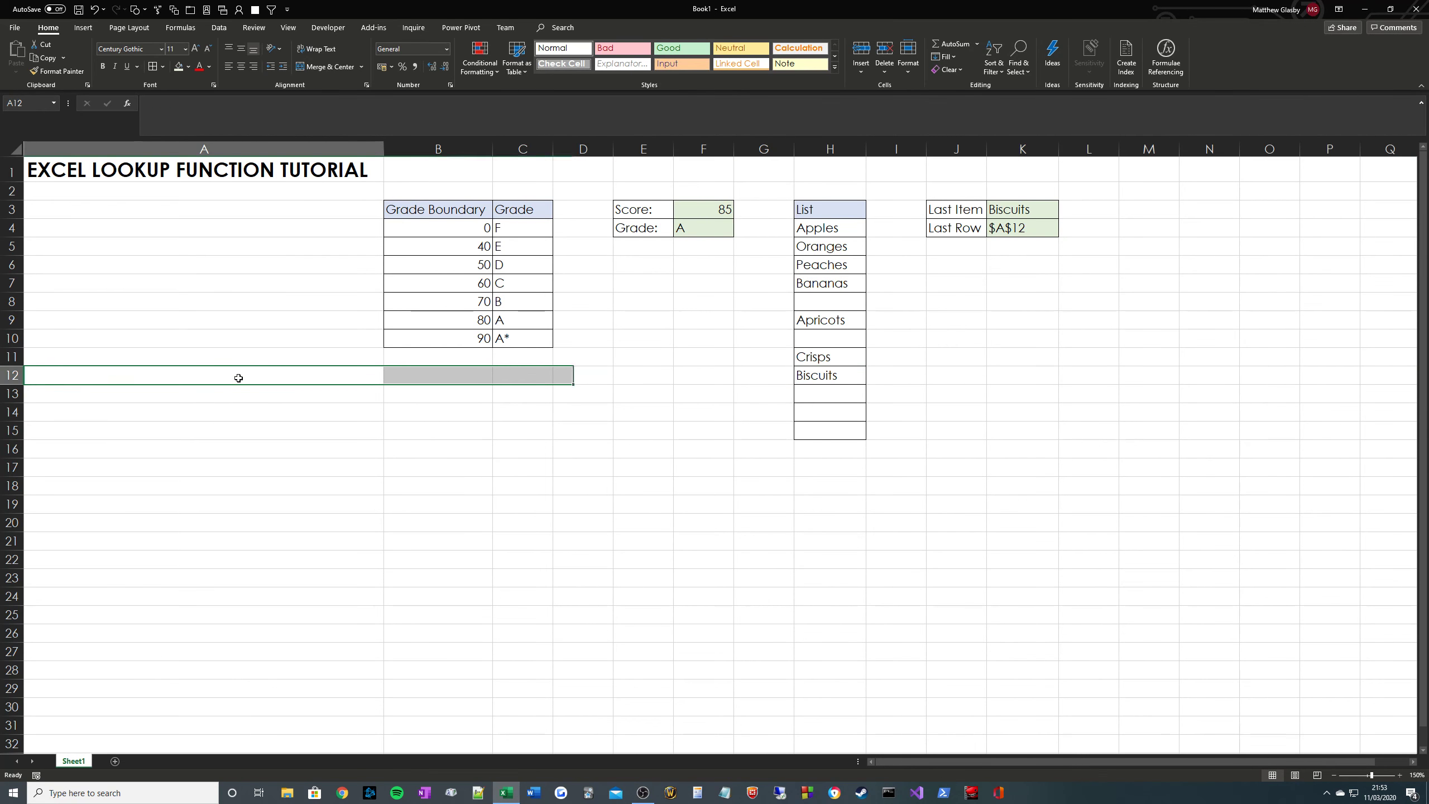
pyautogui.write('Hello World')
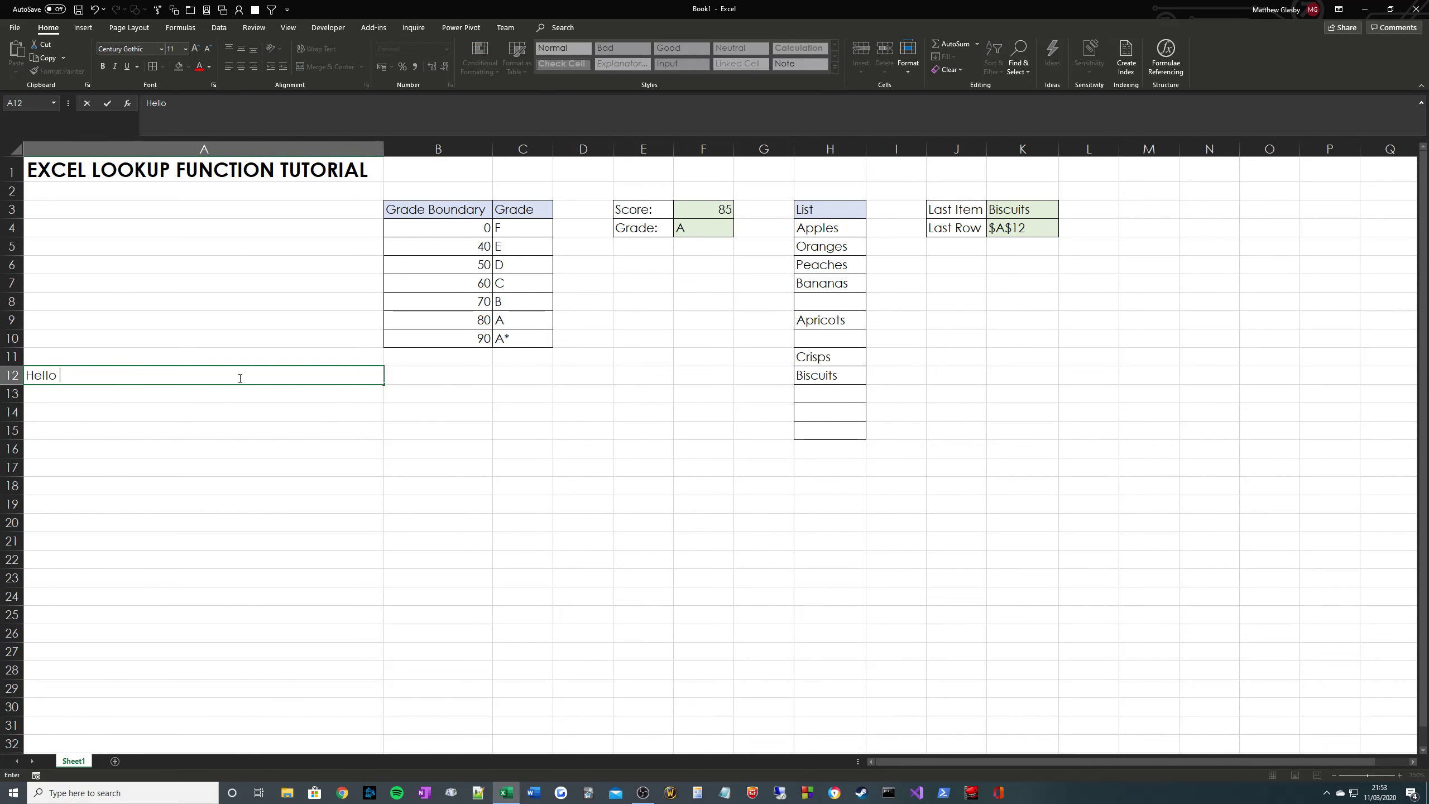
pyautogui.press('Return')
pyautogui.click(240, 376)
# Wrap K4's ADDRESS formula in INDIRECT to return the referenced cell's content, and auto-fit column K.
pyautogui.click(1004, 231)
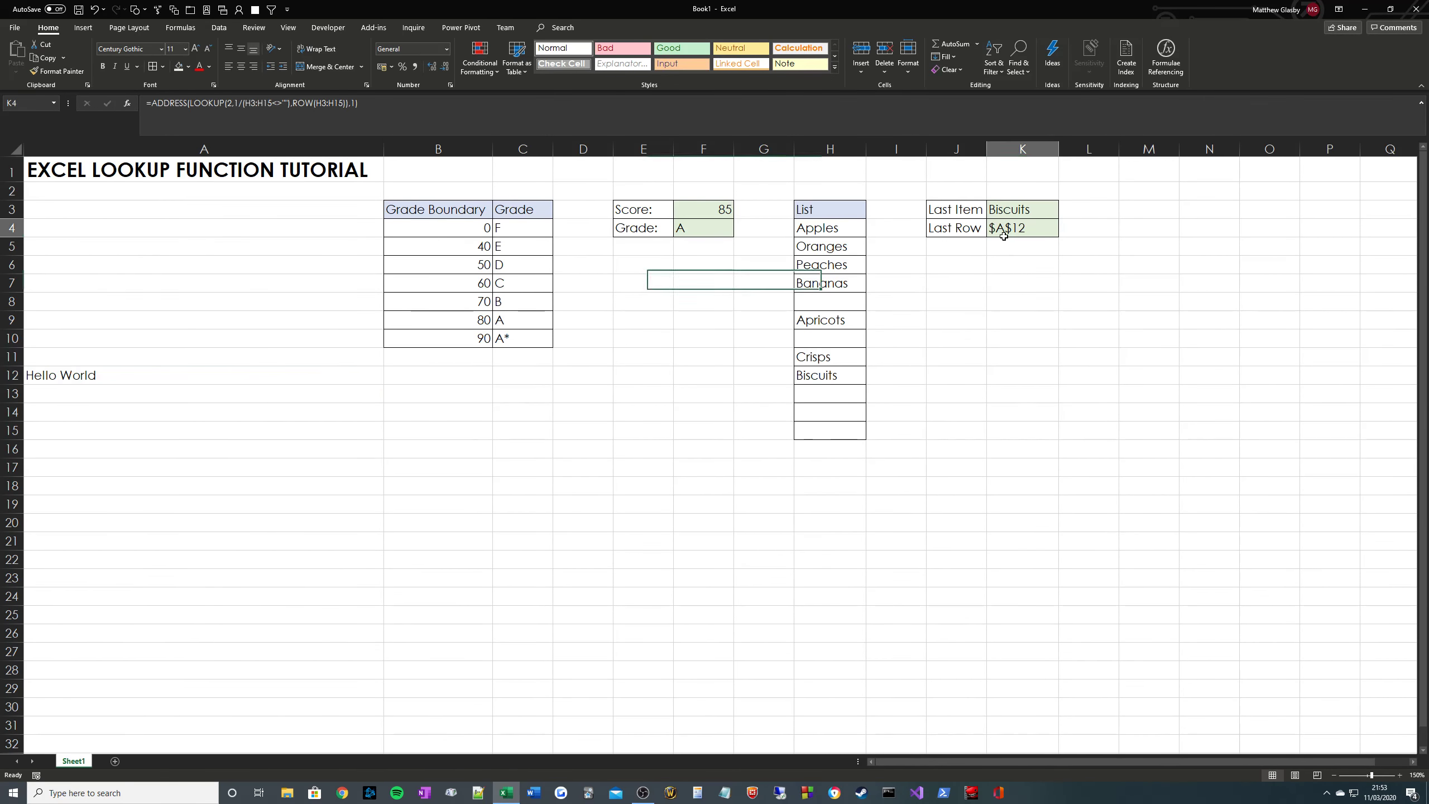
pyautogui.click(156, 105)
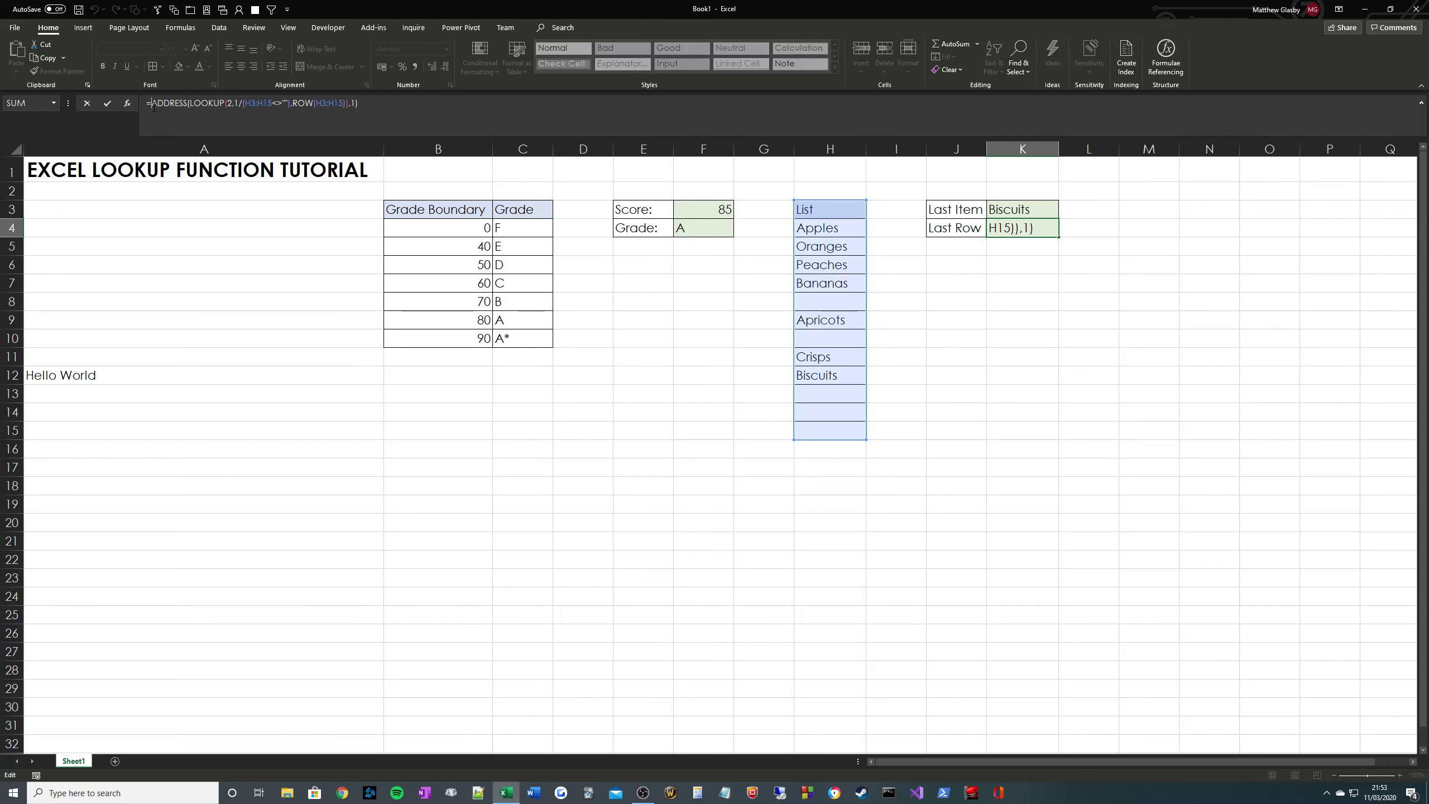
pyautogui.write('INDIRECT(')
pyautogui.press('End')
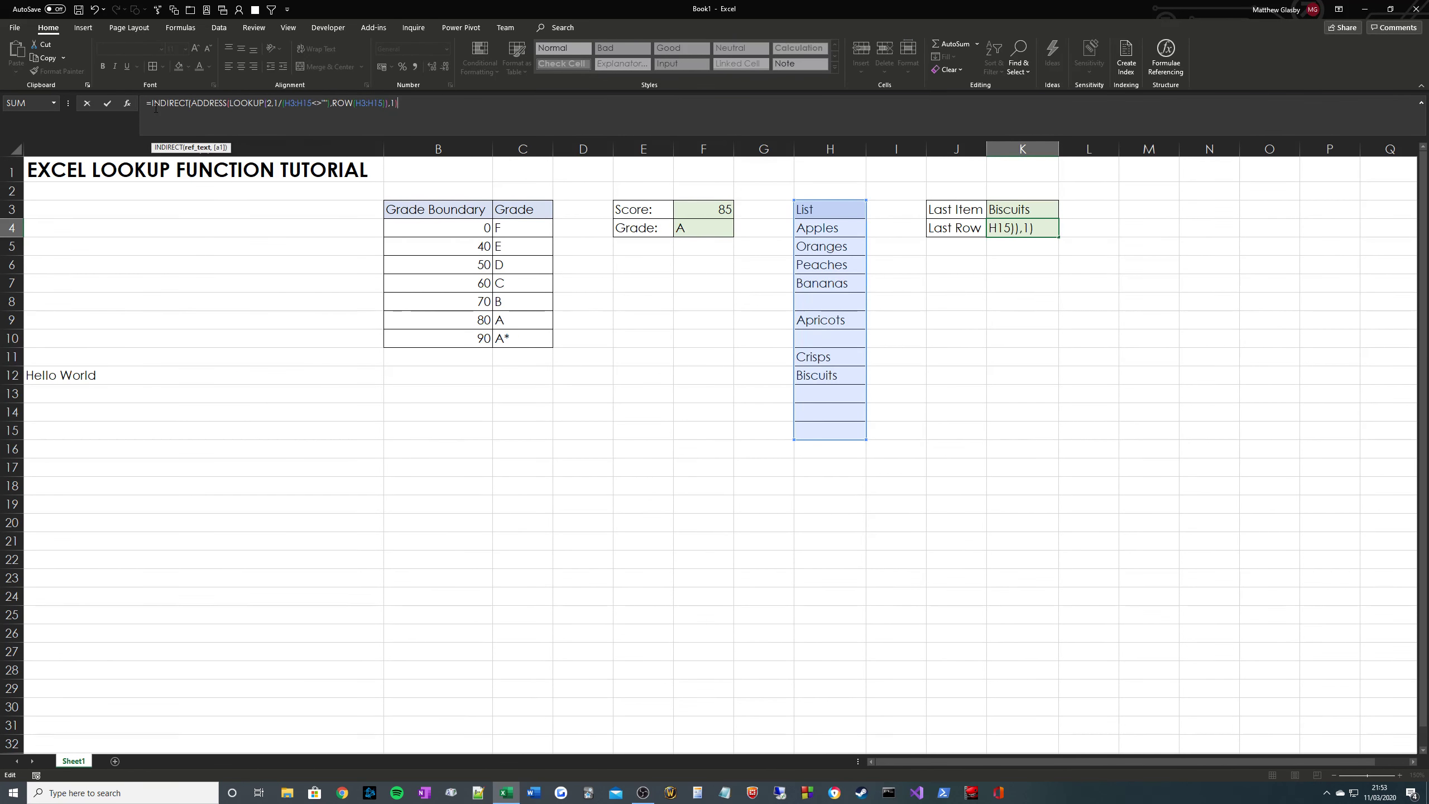
pyautogui.write(')')
pyautogui.hotkey('ctrl', 'Return')
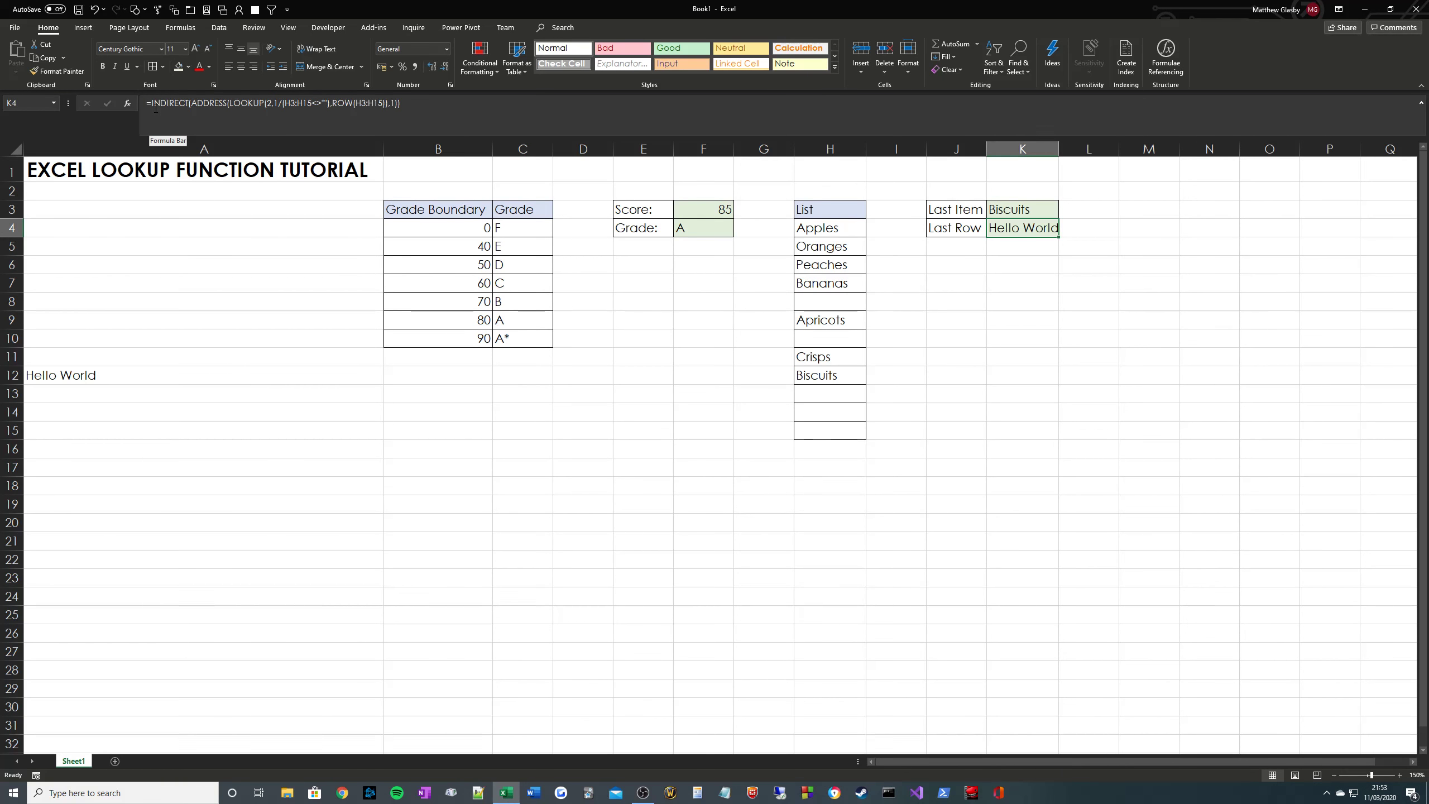
pyautogui.doubleClick(1059, 148)
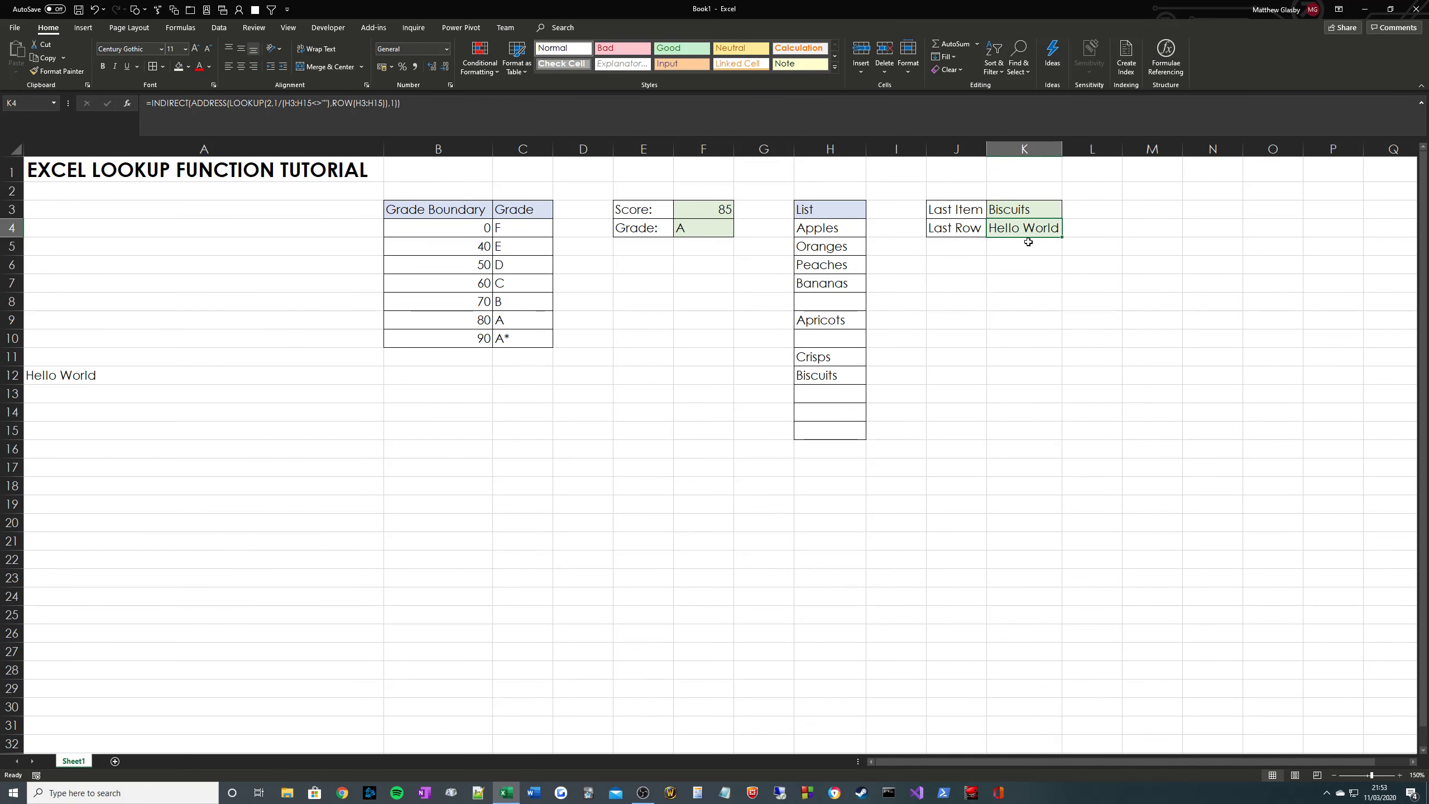
# Remove the INDIRECT and ADDRESS wrappers from K4, leaving =LOOKUP(2,1/(H3:H15<>""),ROW(H3:H15)).
pyautogui.click(207, 109)
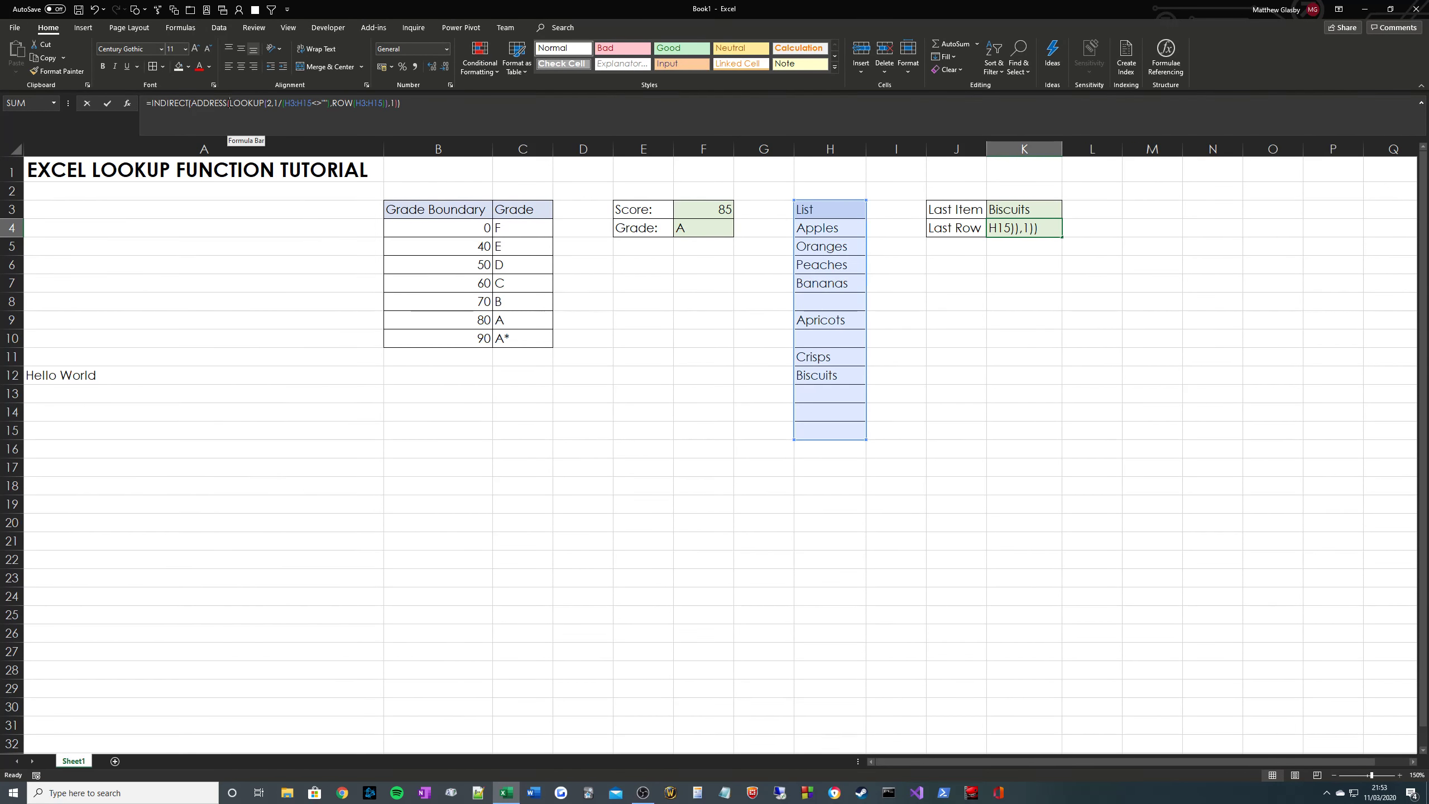
pyautogui.press('Delete')
pyautogui.press('Delete')
pyautogui.press('Delete')
pyautogui.press('Delete')
pyautogui.press('Delete')
pyautogui.press('Delete')
pyautogui.press('Delete')
pyautogui.press('Delete')
pyautogui.press('Delete')
pyautogui.press('Delete')
pyautogui.press('Delete')
pyautogui.press('Delete')
pyautogui.press('Delete')
pyautogui.press('Delete')
pyautogui.press('Delete')
pyautogui.press('Delete')
pyautogui.press('Delete')
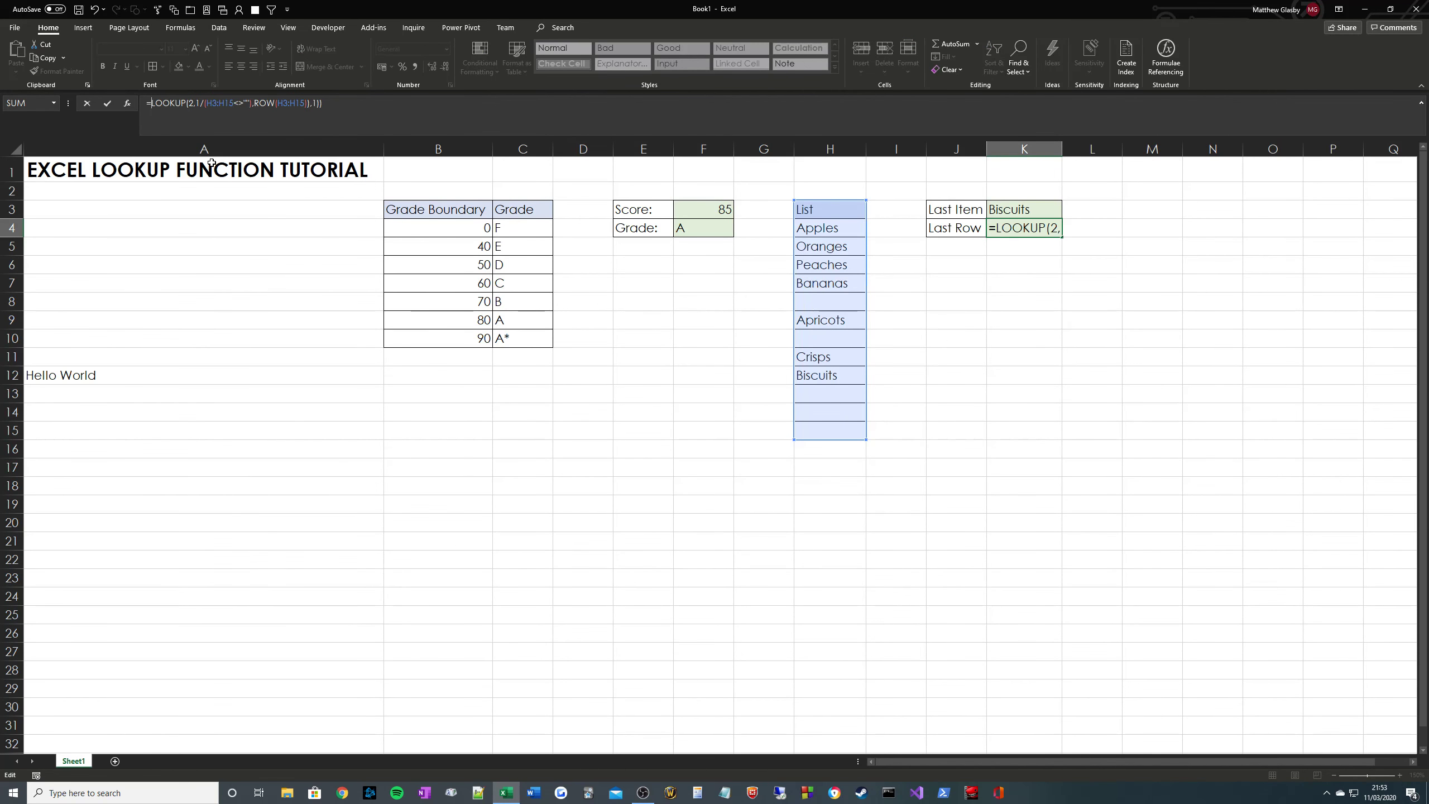
pyautogui.press('End')
pyautogui.press('Return')
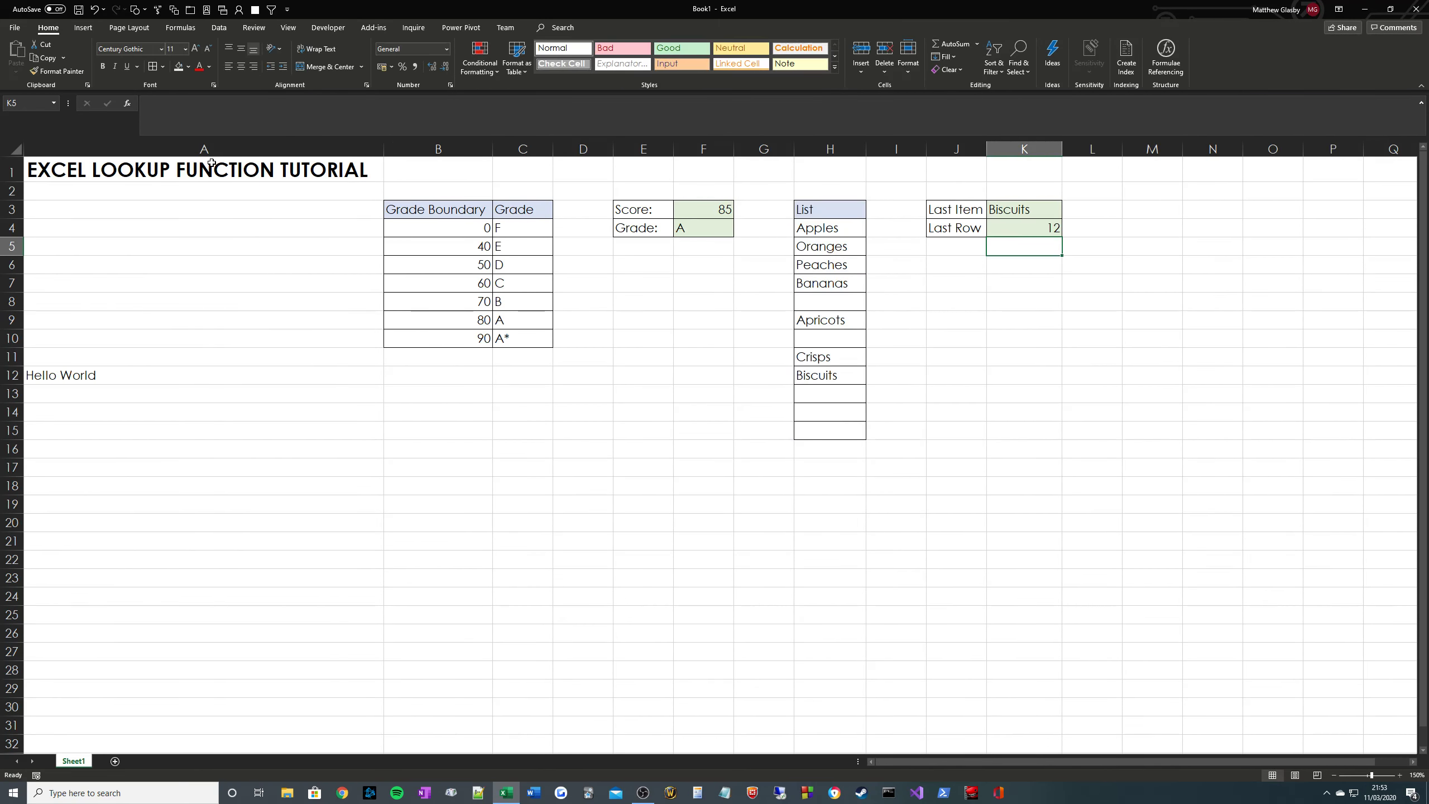
pyautogui.press('Up')
# Clear the Hello World text from A12.
pyautogui.click(128, 373)
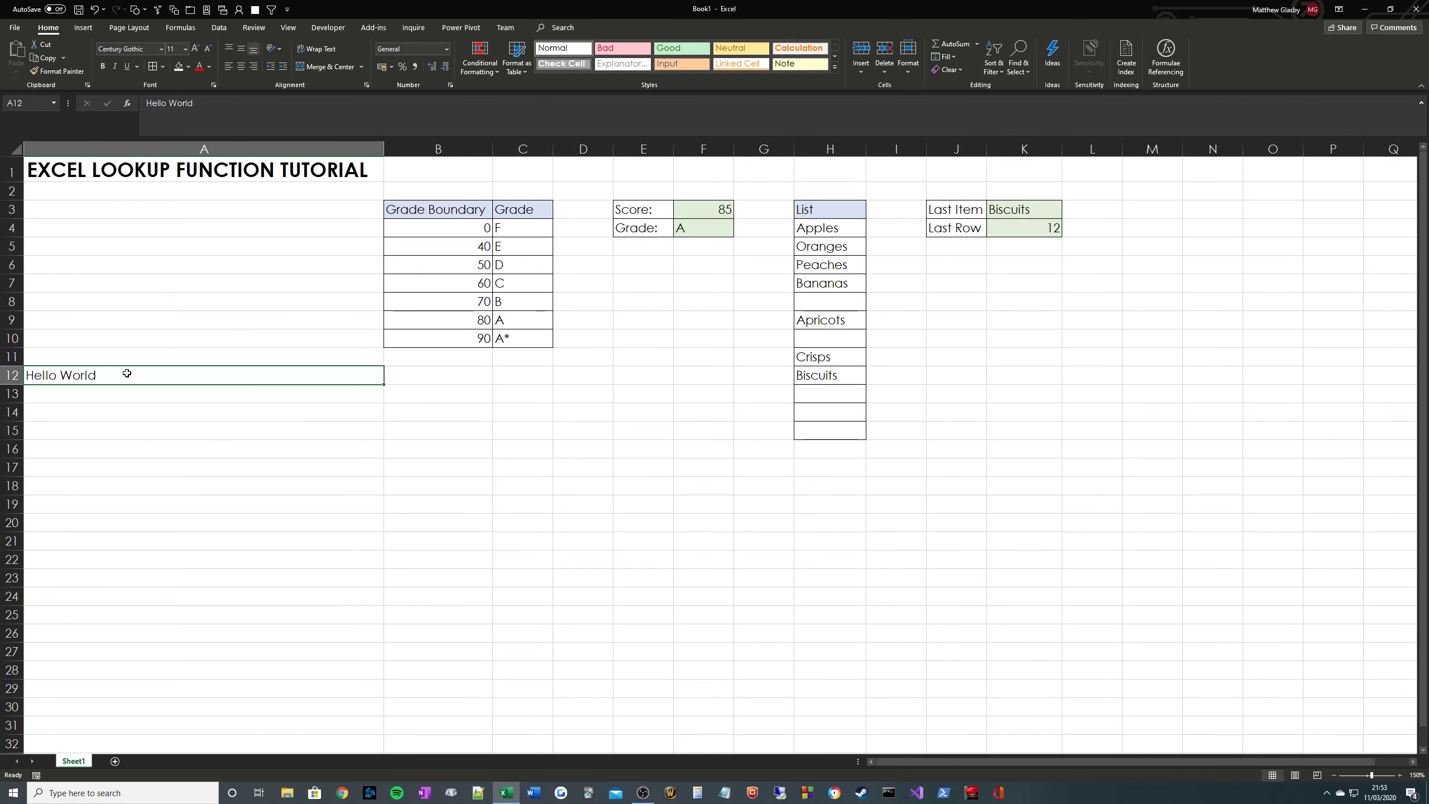
pyautogui.press('Delete')
pyautogui.click(878, 372)
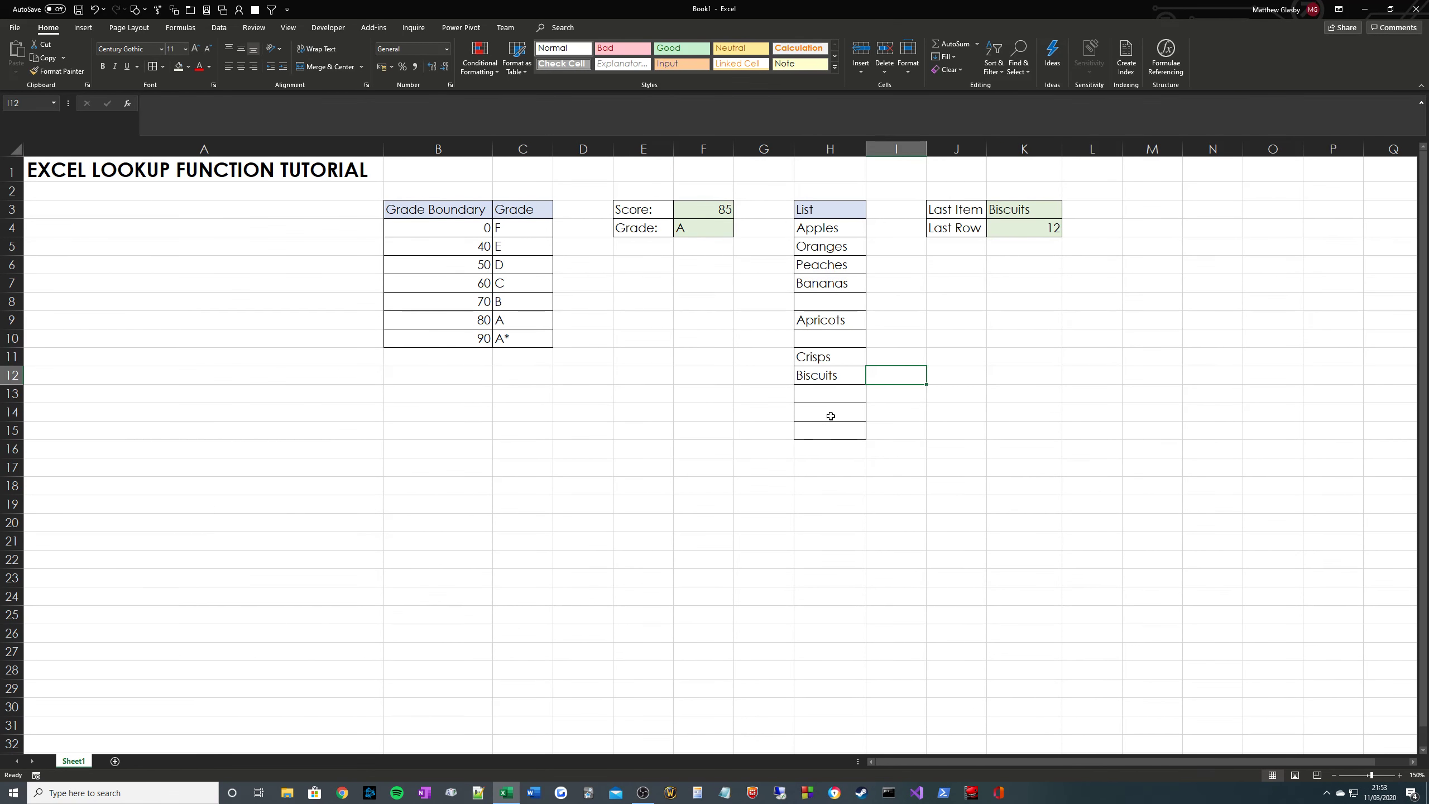